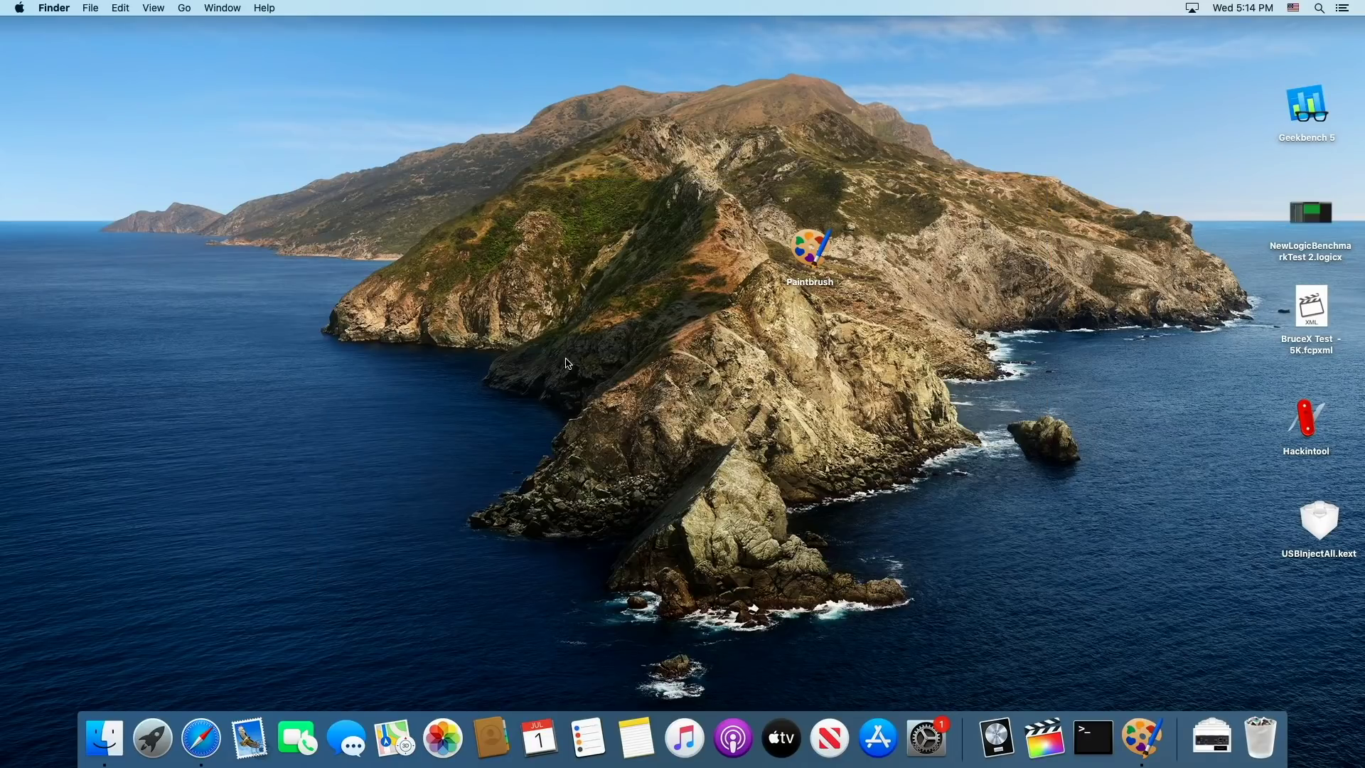
Step: Tidy the desktop by shifting the Hackintool and USBInjectAll.kext icons slightly up and to the left
left_click(1307, 430)
mouse_move(1308, 430)
left_mouse_down()
mouse_move(1274, 422)
mouse_move(1301, 423)
left_mouse_up()
left_click(1209, 486)
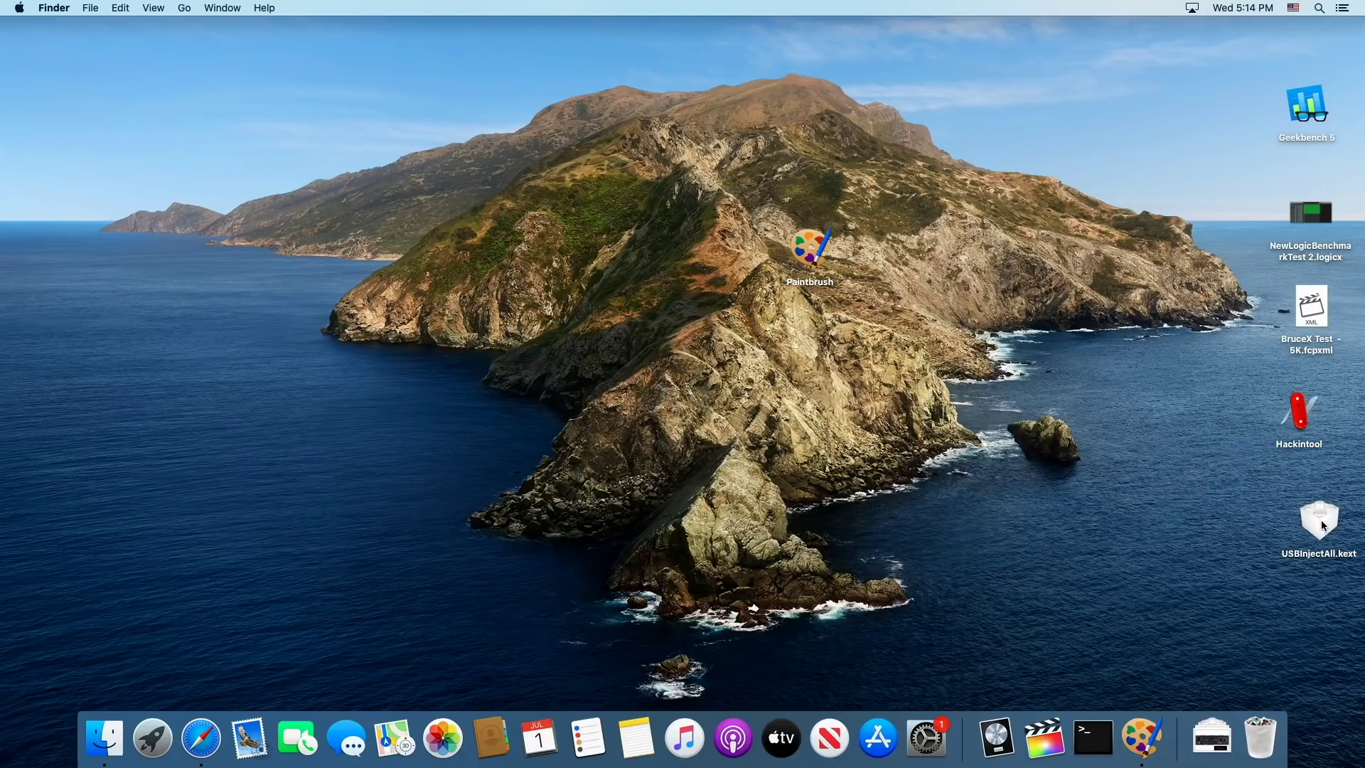
left_click_drag(1325, 528, 1304, 517)
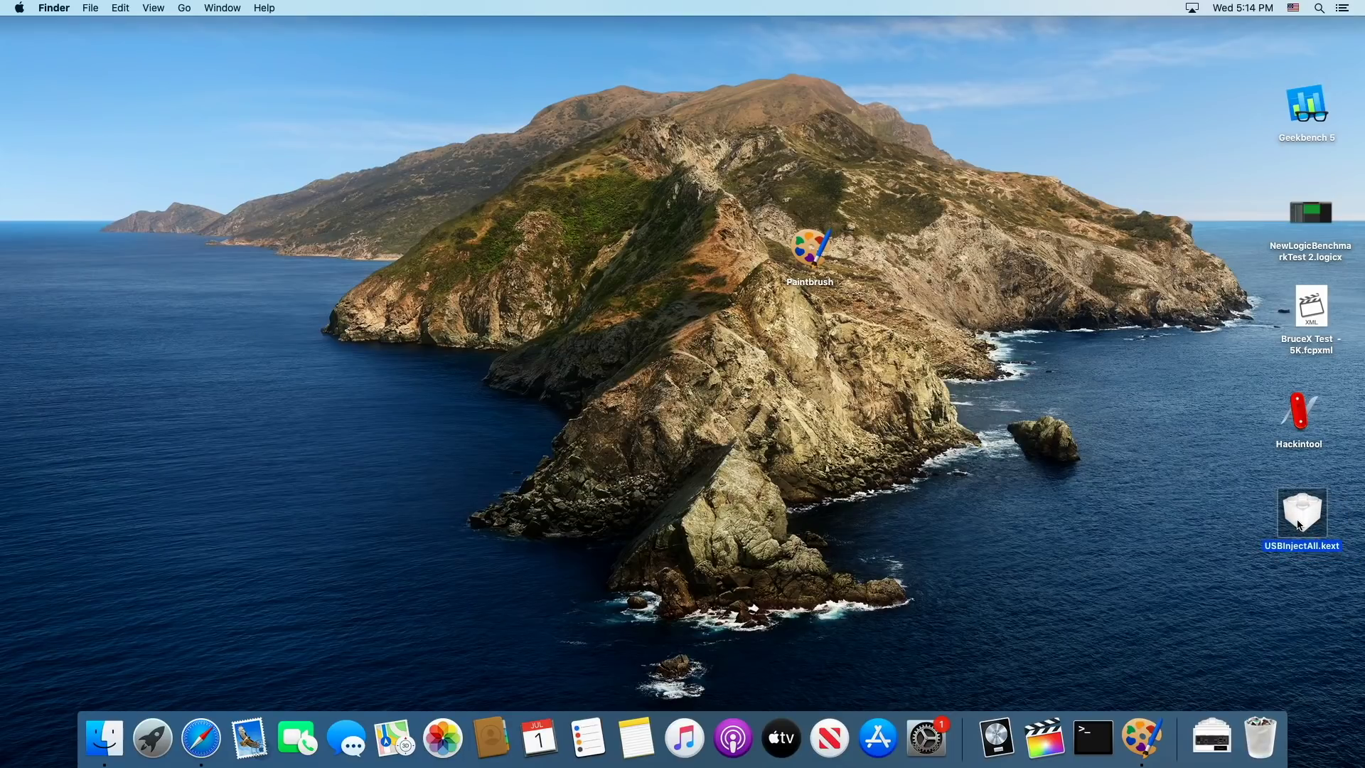
left_click(1186, 496)
Step: Launch Paintbrush from the desktop and create a blank 1280 x 1024 pixel canvas
left_click(818, 254)
double_click(818, 256)
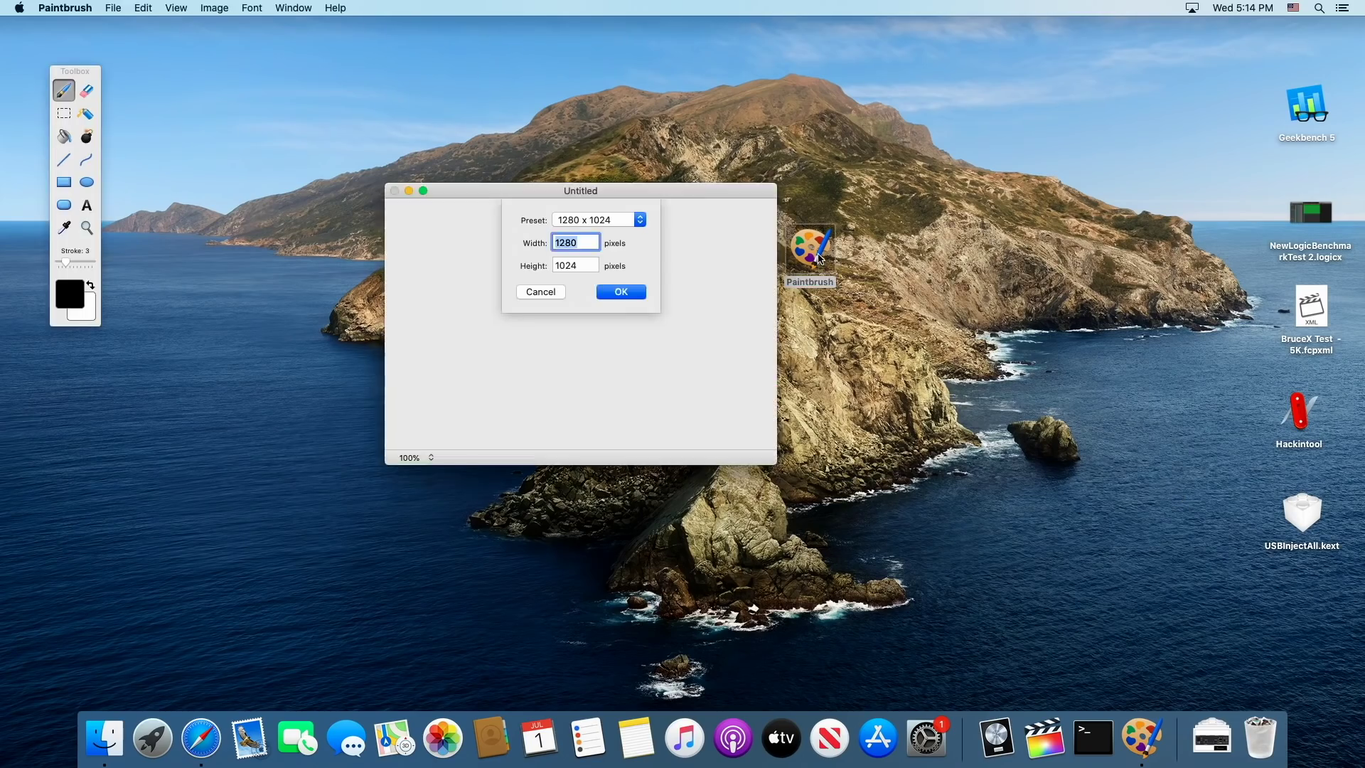
left_click(623, 293)
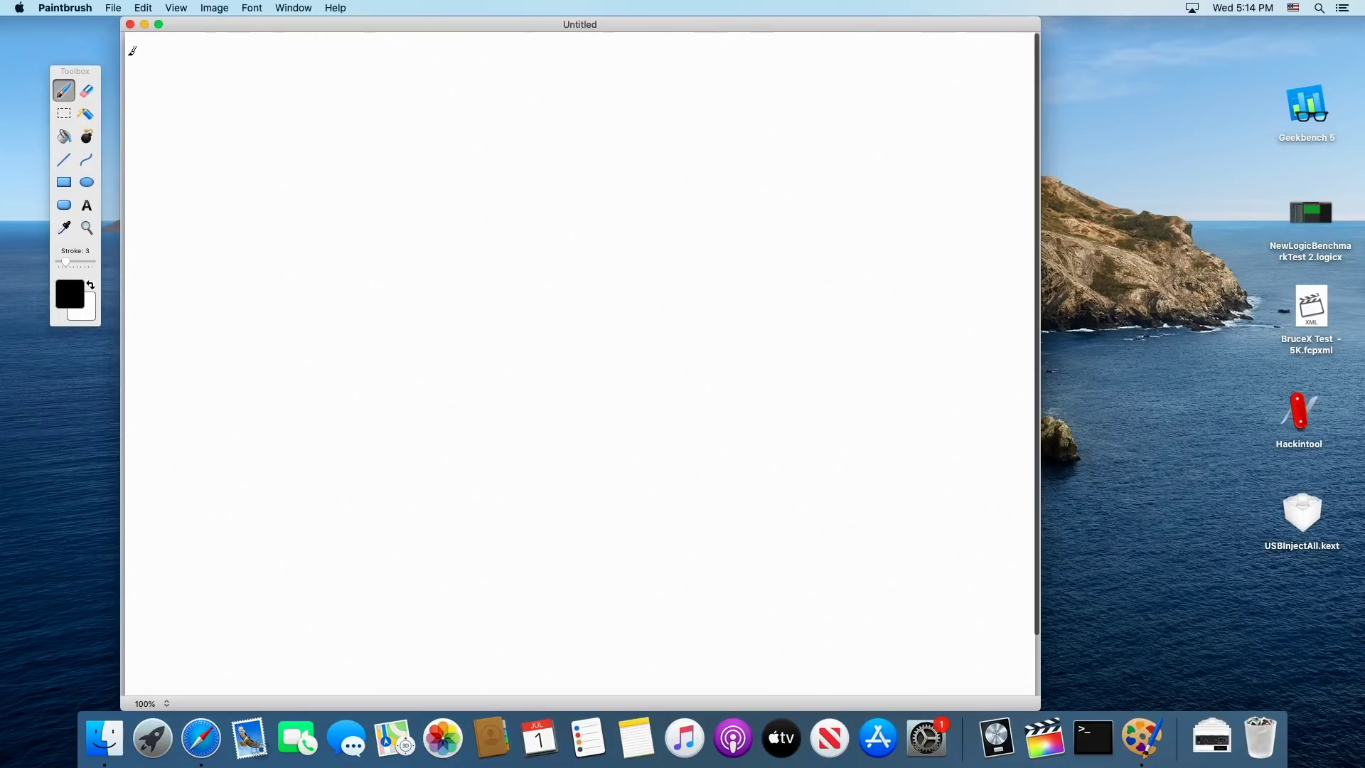
Step: Open the named-ports image from Downloads, move its window up and to the left, and minimize the blank Untitled canvas
left_click(113, 8)
left_click(139, 53)
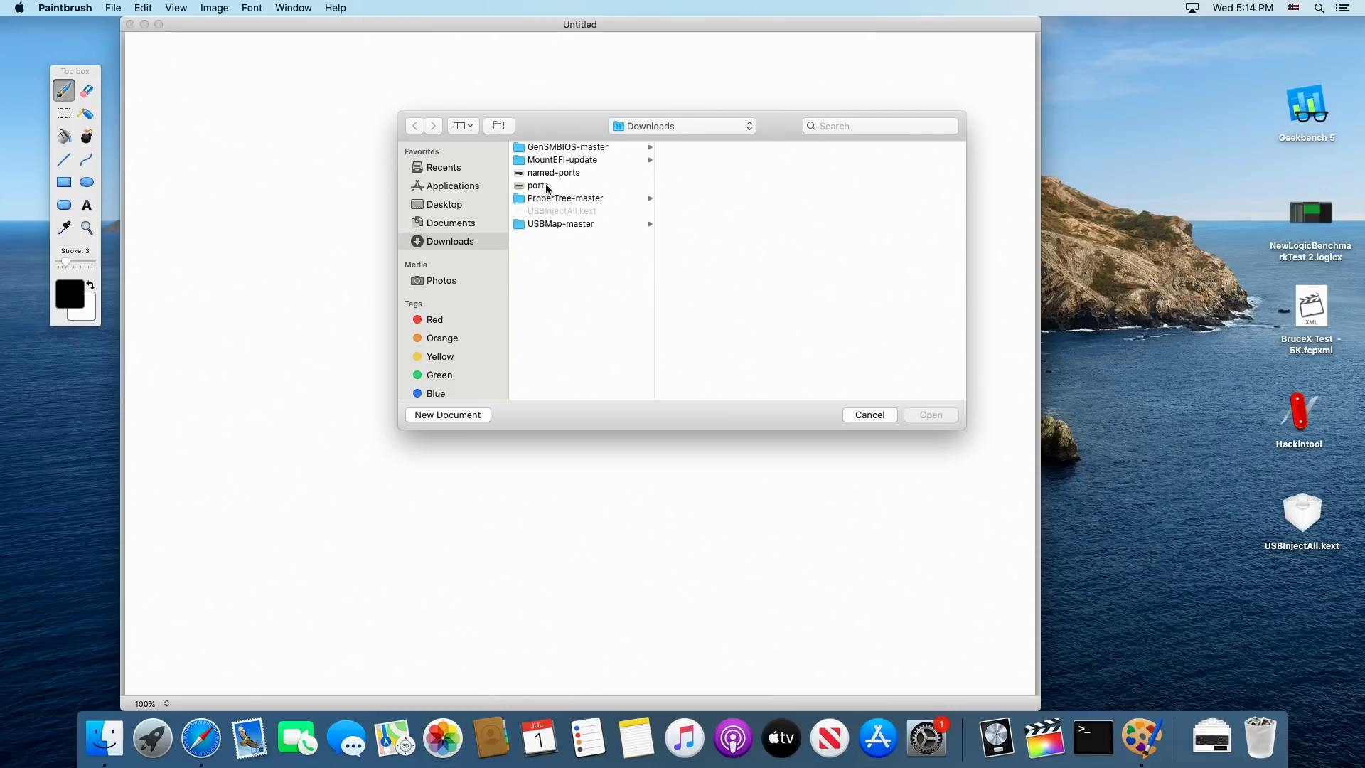
left_click(544, 173)
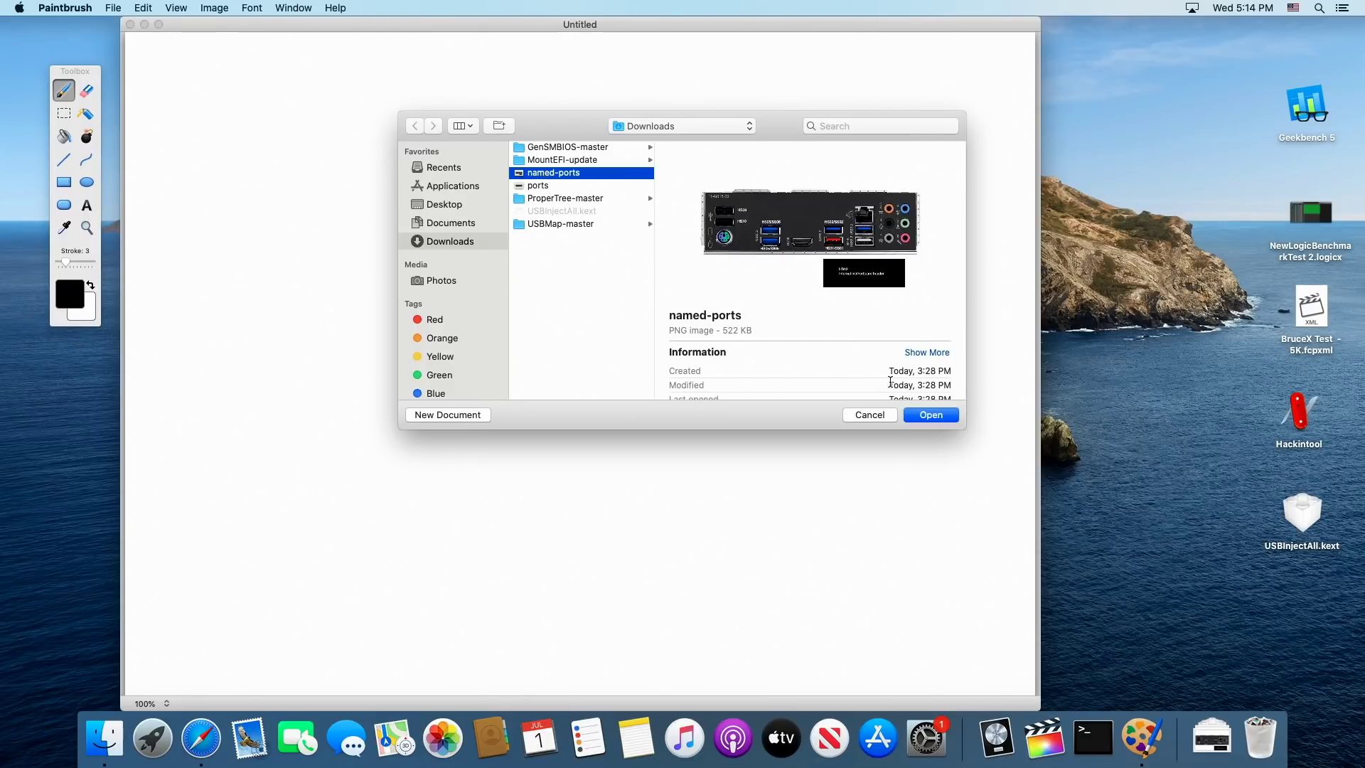
left_click(929, 415)
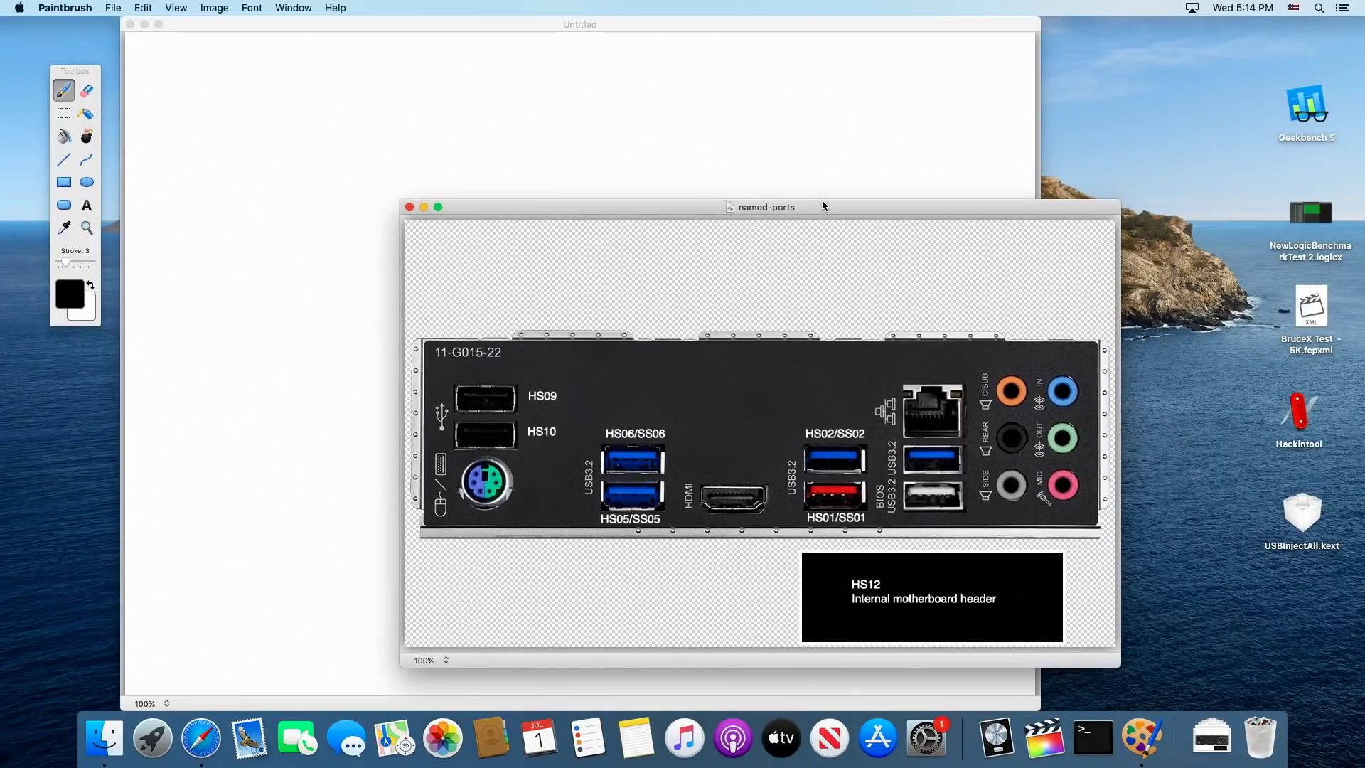
left_click_drag(821, 201, 648, 83)
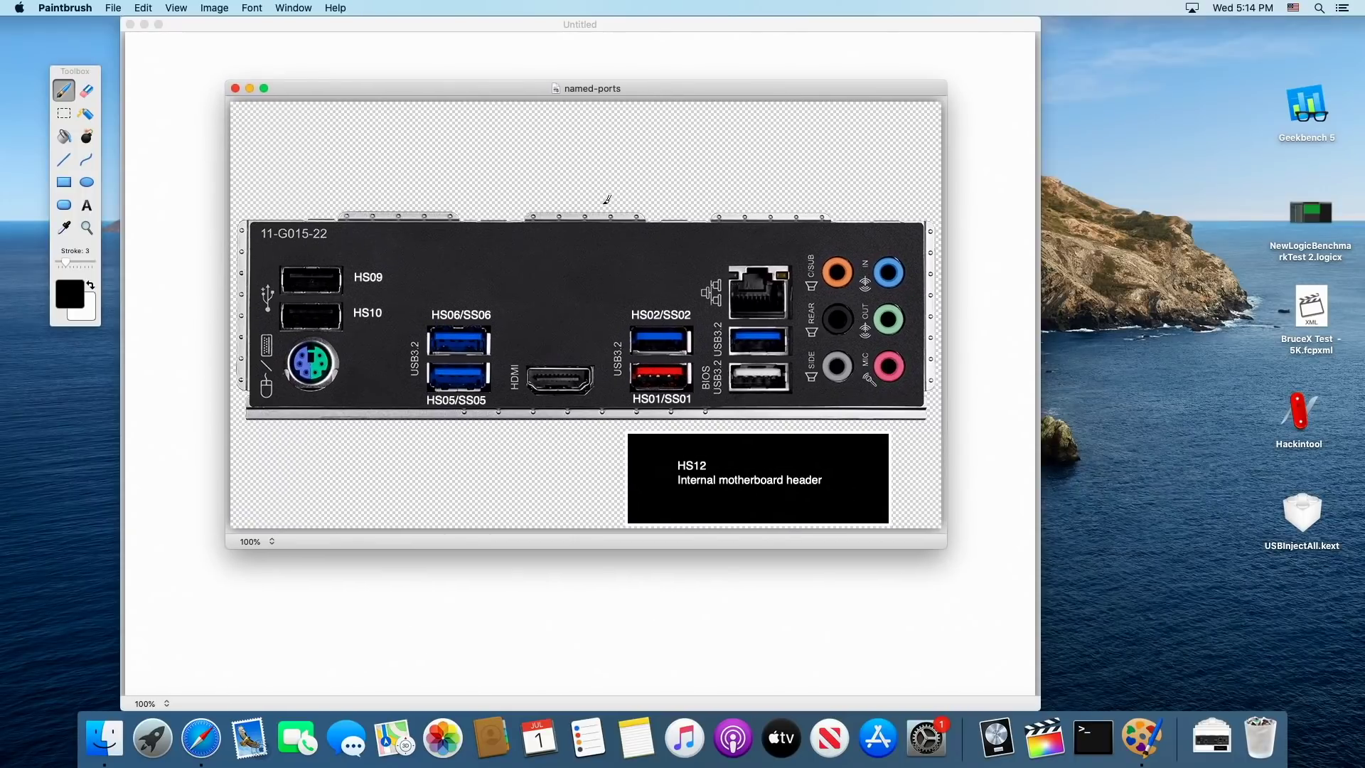
left_click(143, 25)
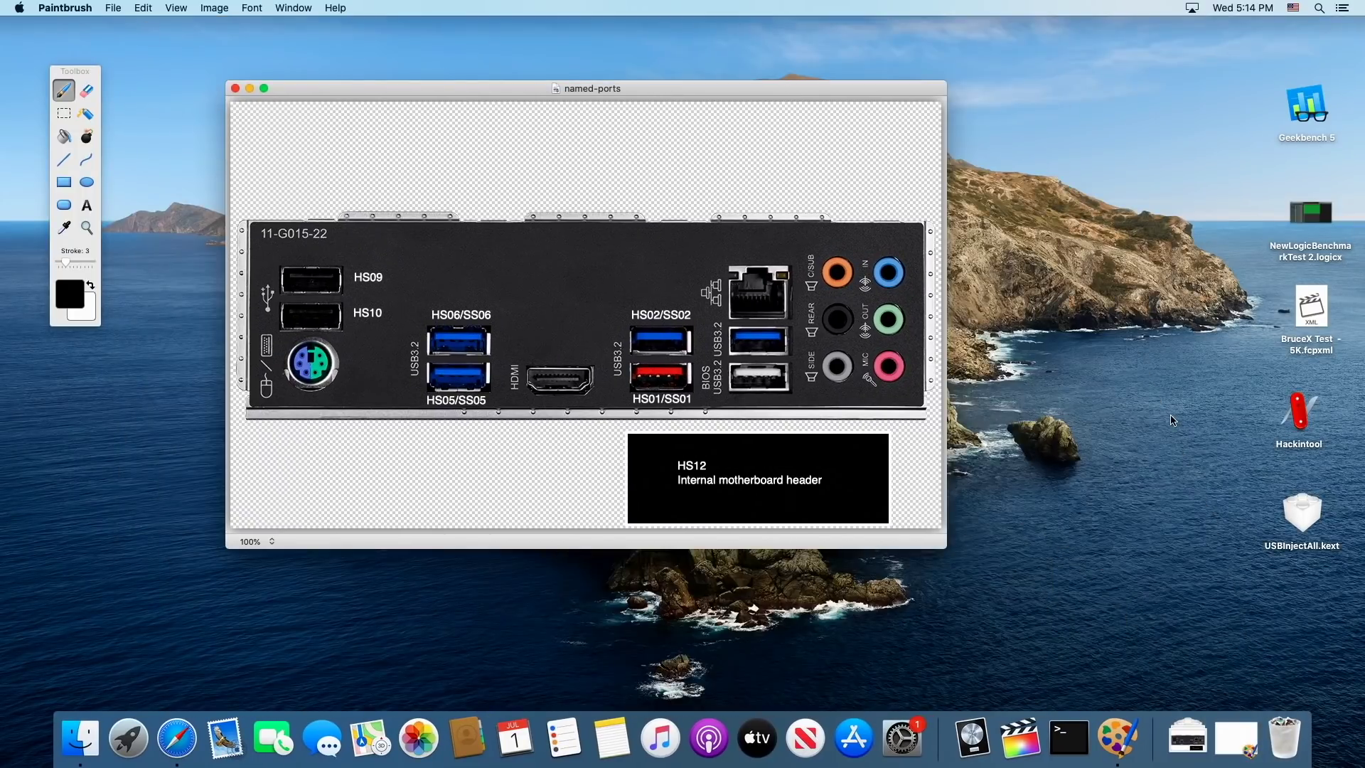
Step: Run MountEFI.command from the MountEFI-update folder in Downloads
left_click(1173, 420)
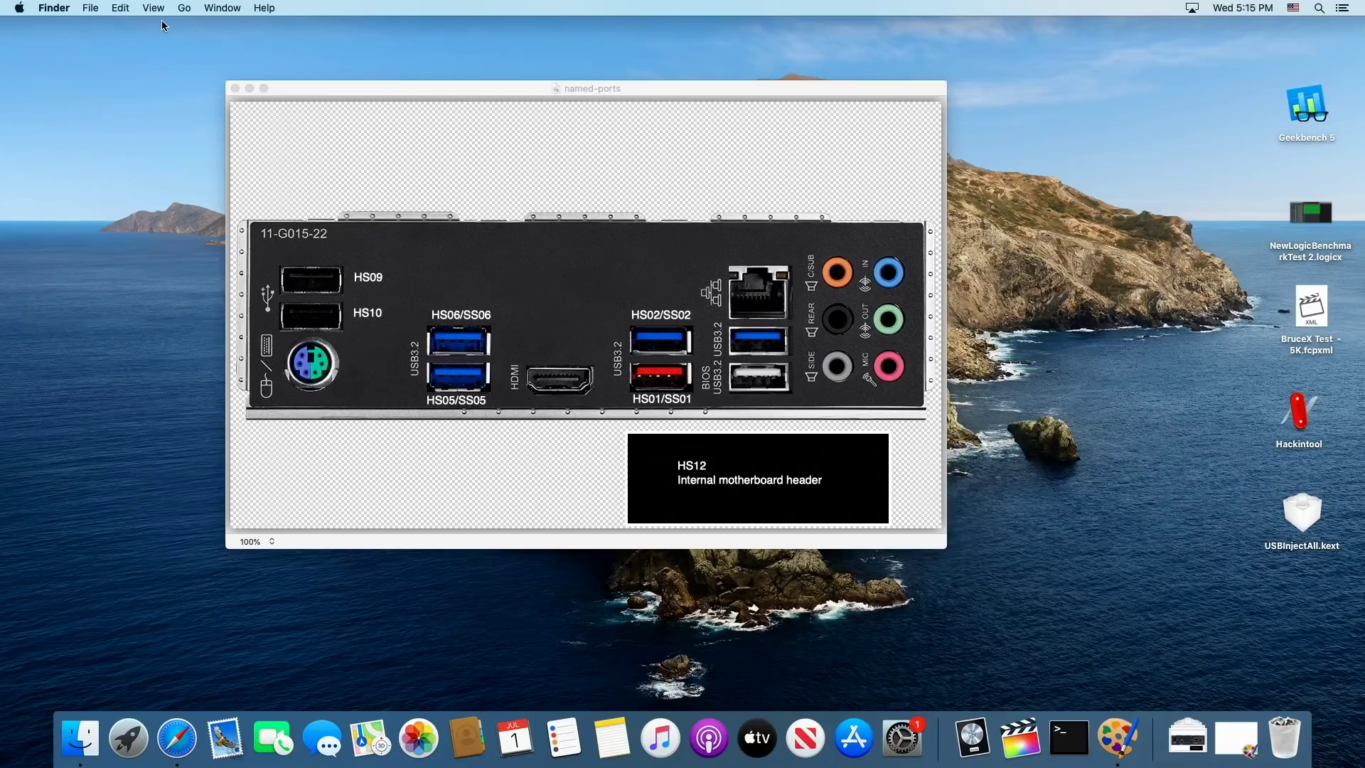
left_click(184, 9)
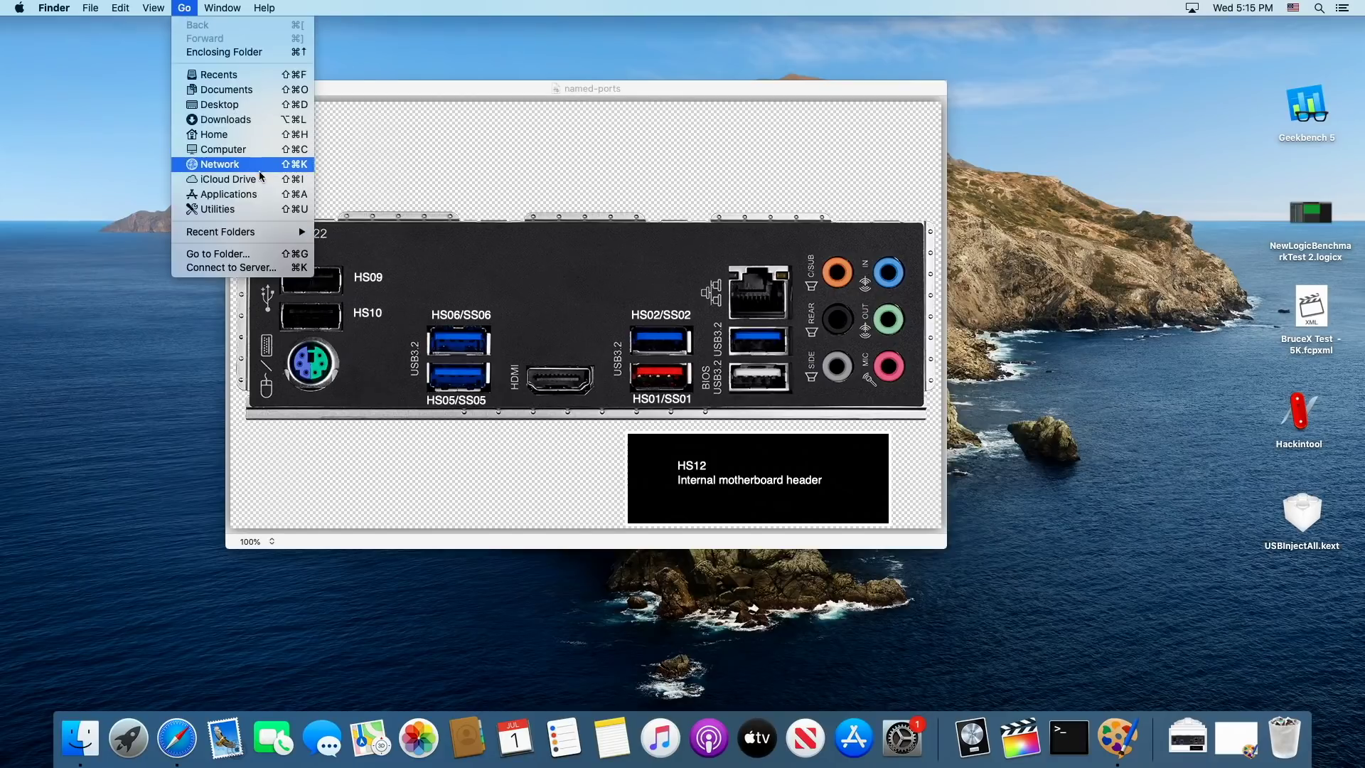
left_click(245, 123)
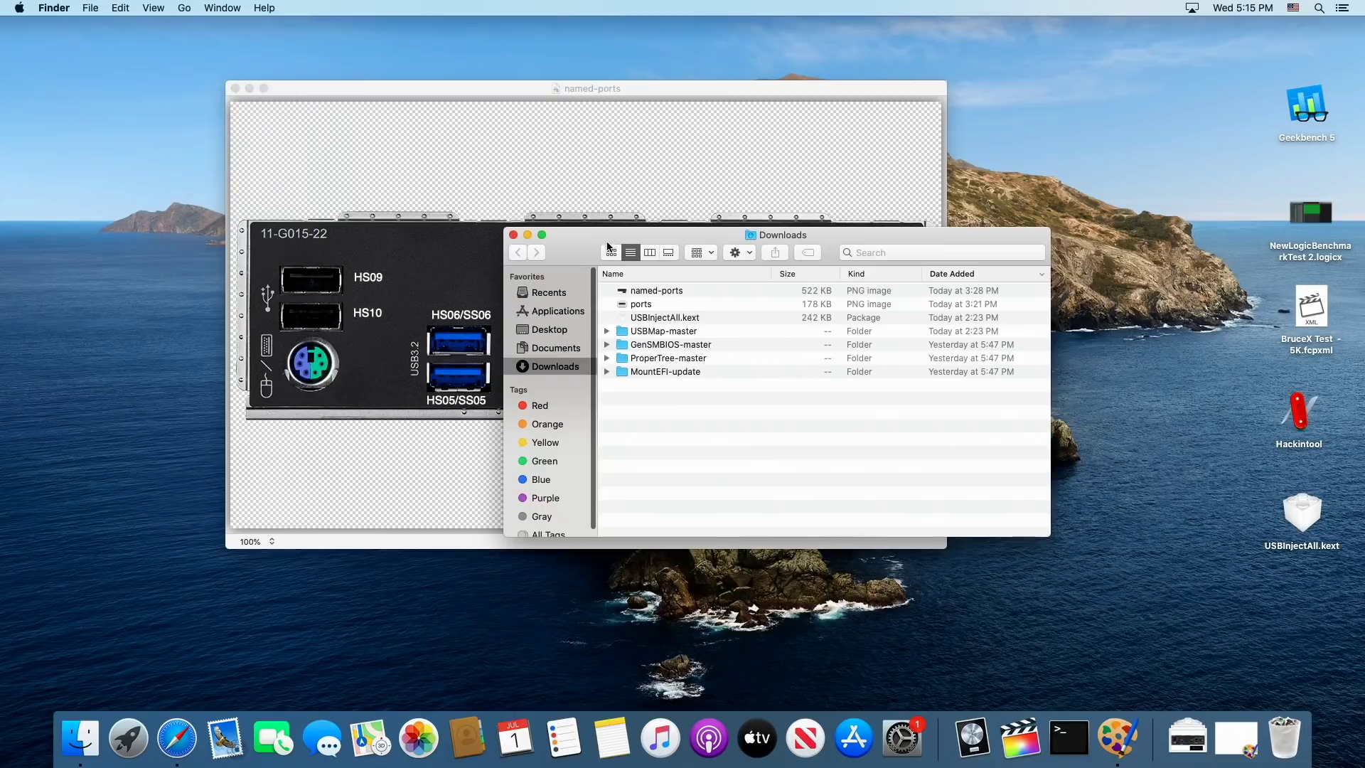
double_click(693, 372)
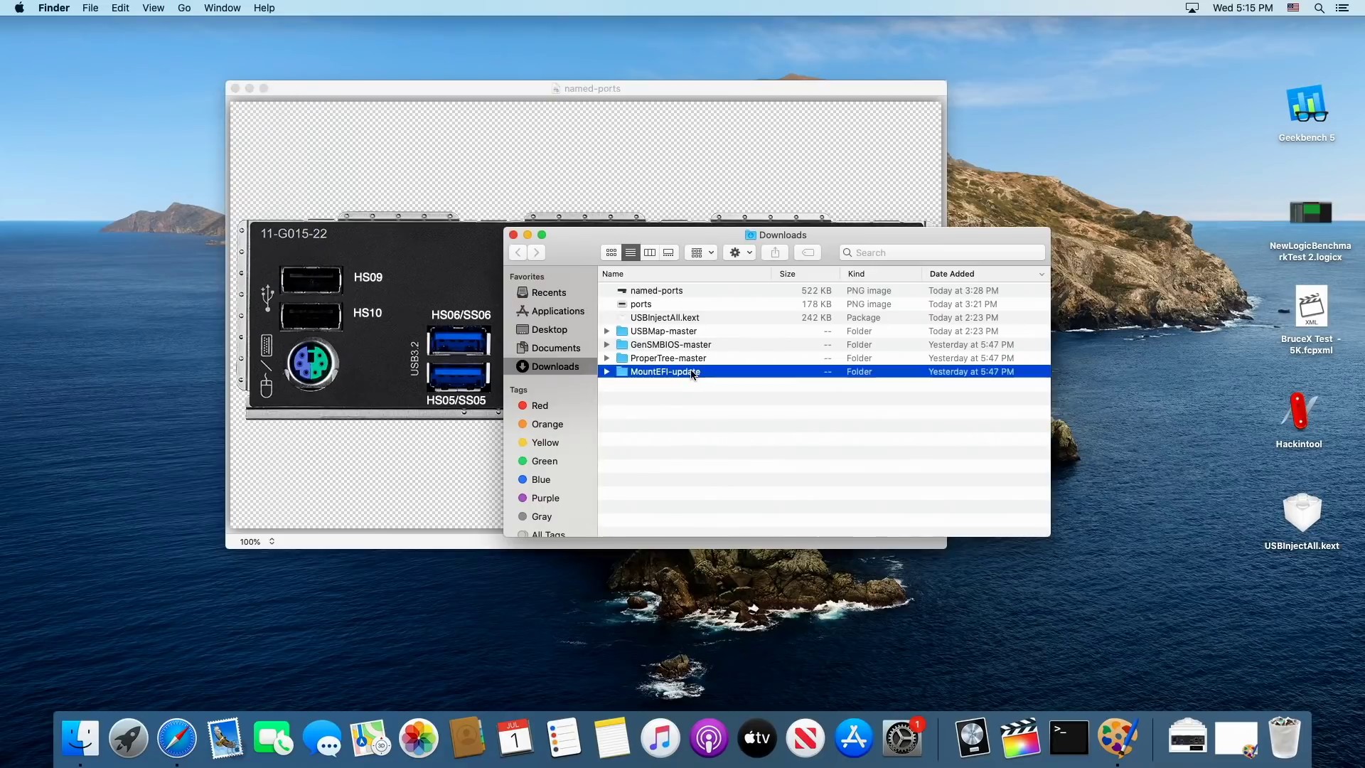
double_click(690, 304)
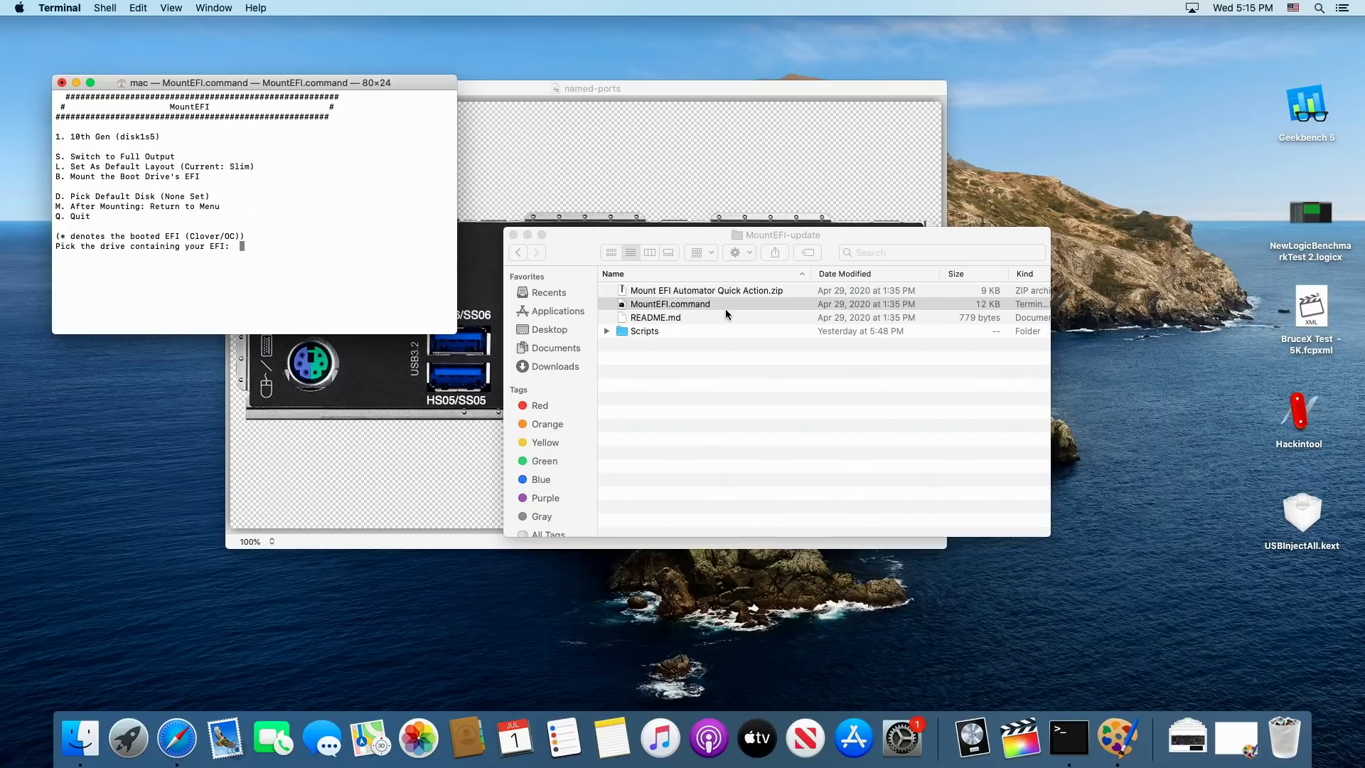
Step: Mount the EFI partition of drive 1 (10th Gen), authorizing with the account password, and quit Terminal
type("1")
key("Return")
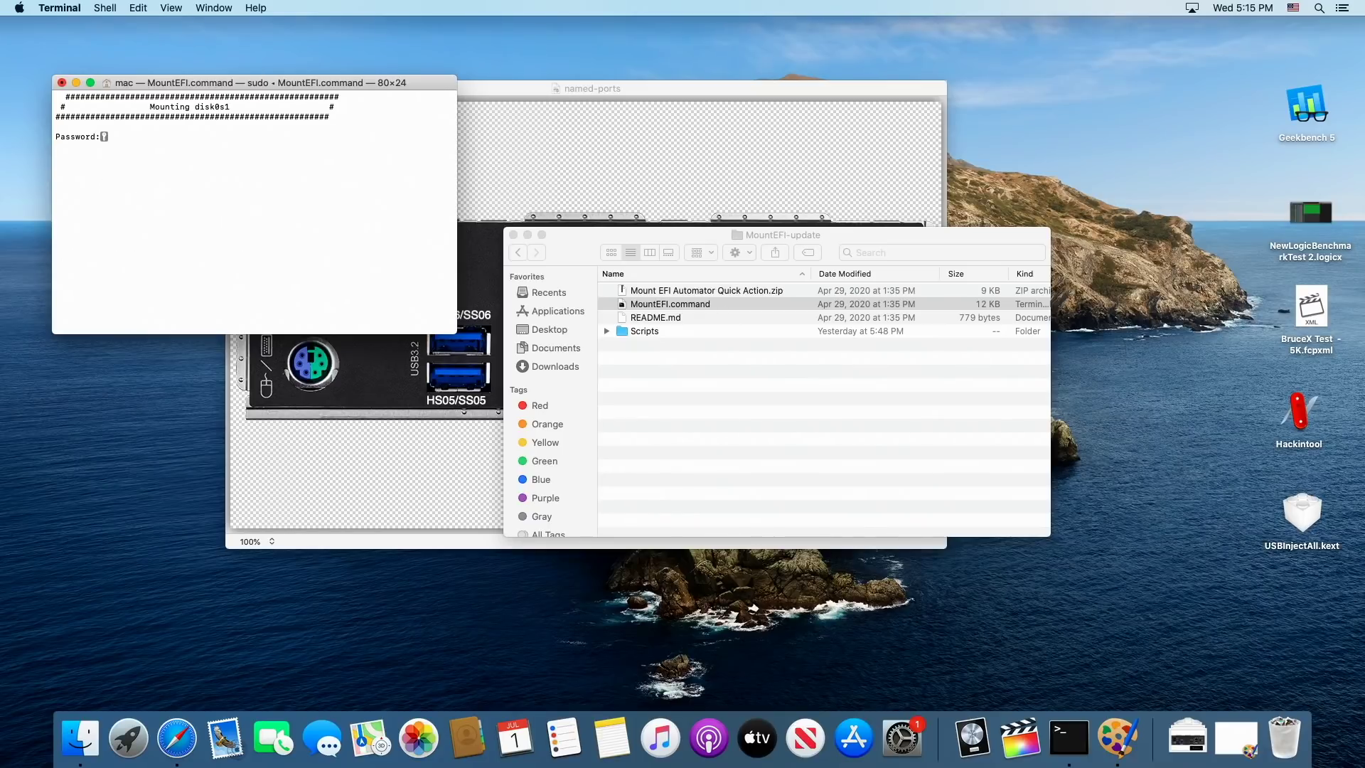
key("Return")
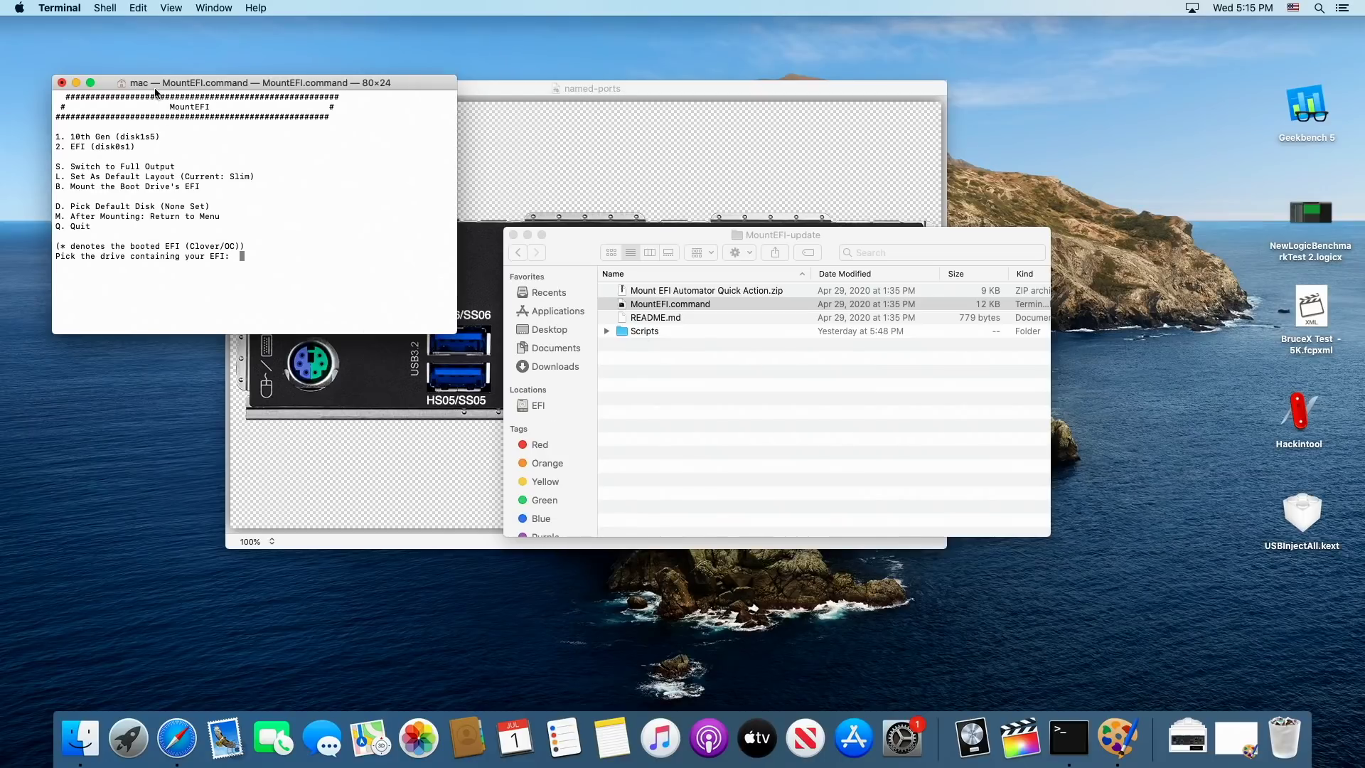
left_click(63, 7)
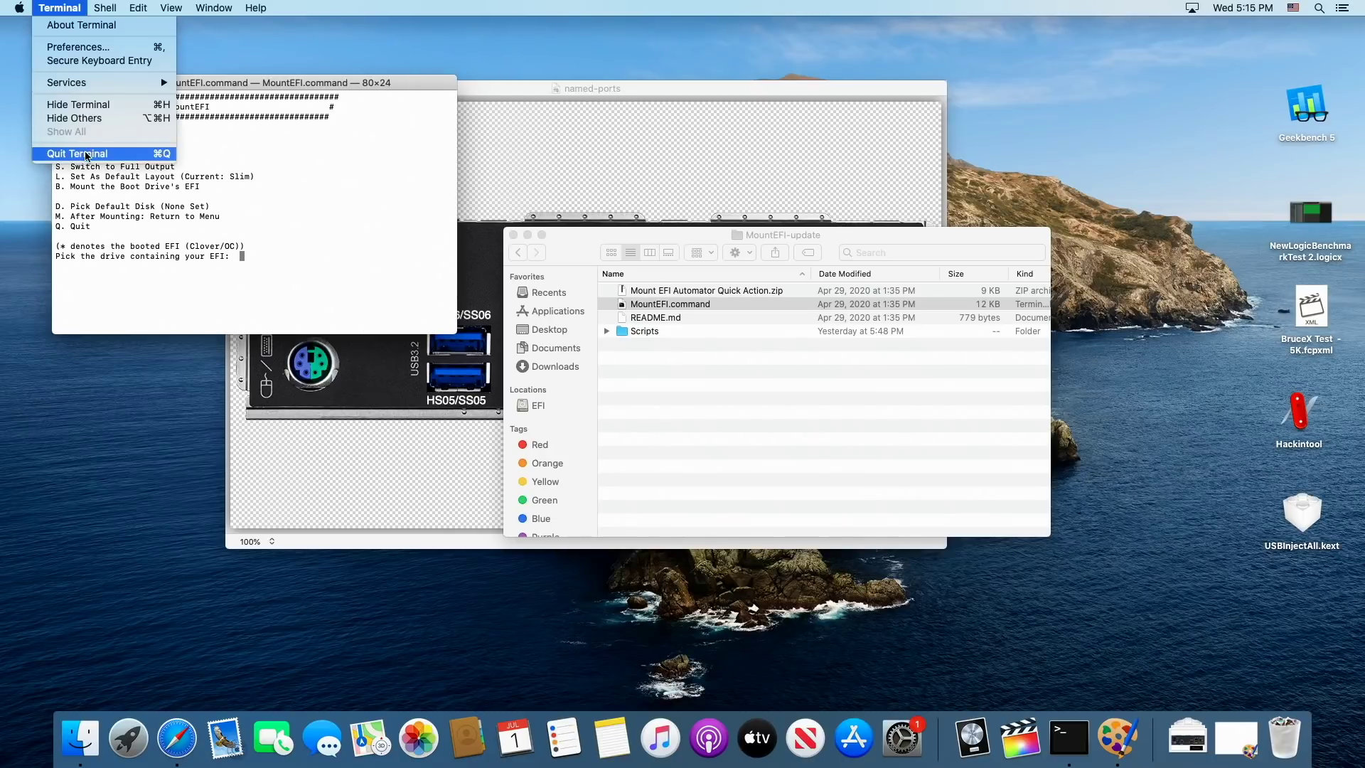
left_click(81, 151)
left_click(356, 165)
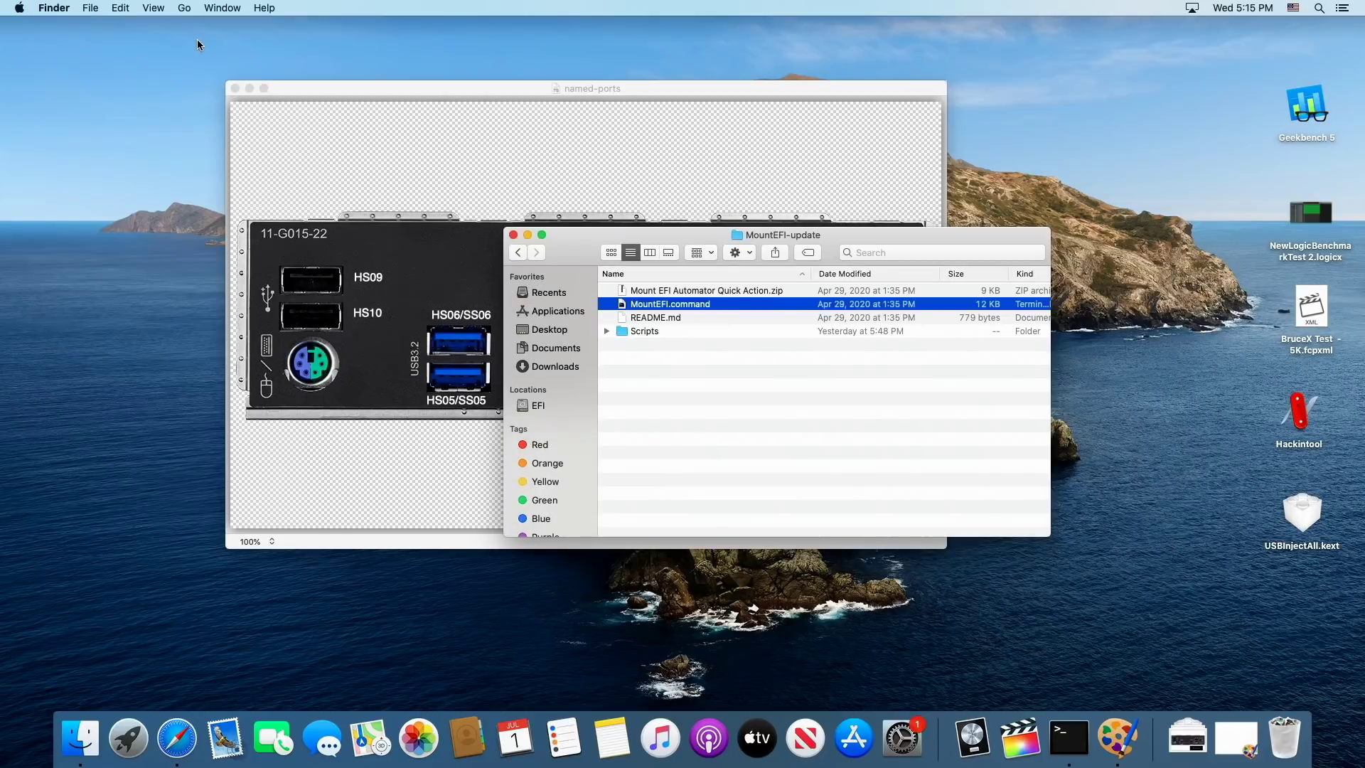
Step: Copy USBInjectAll.kext from the desktop into the EFI/OC/Kexts folder of the mounted EFI volume
left_click(184, 8)
left_click(227, 149)
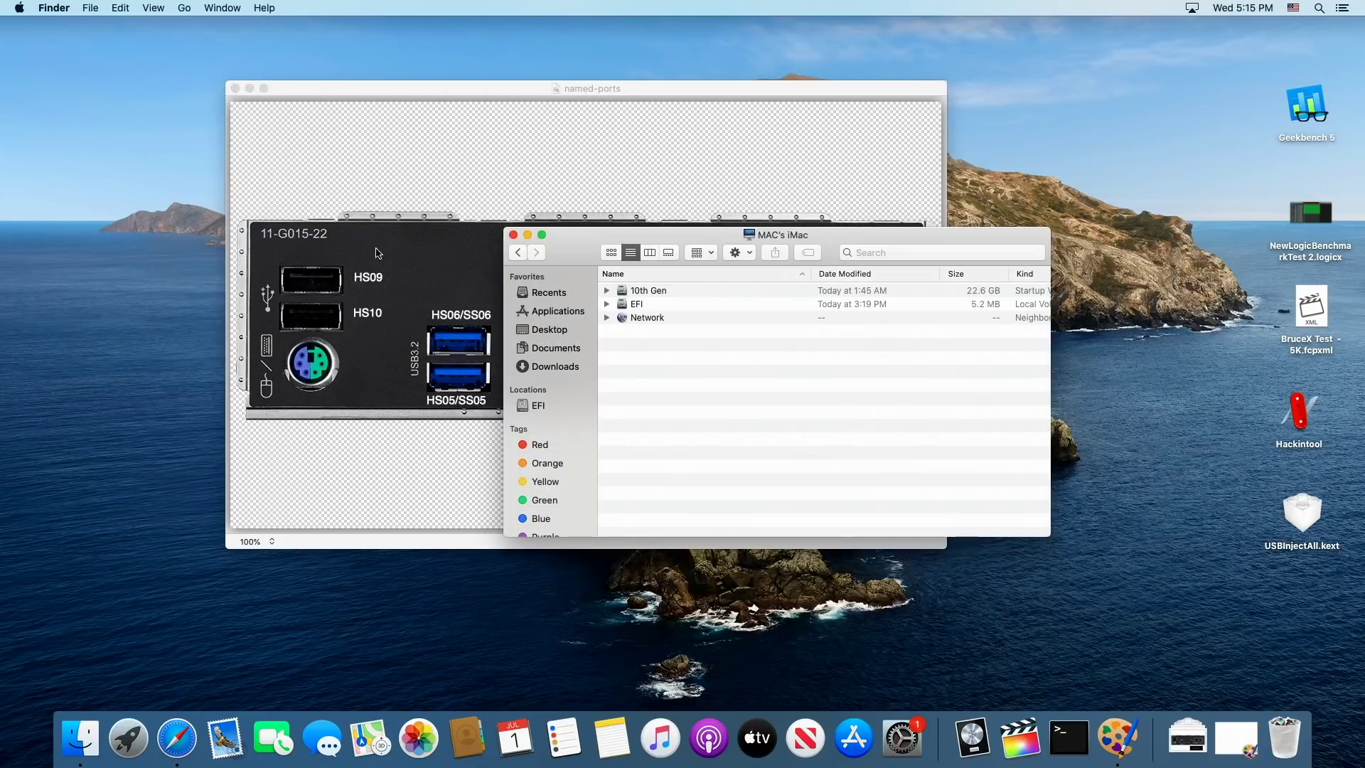
double_click(635, 305)
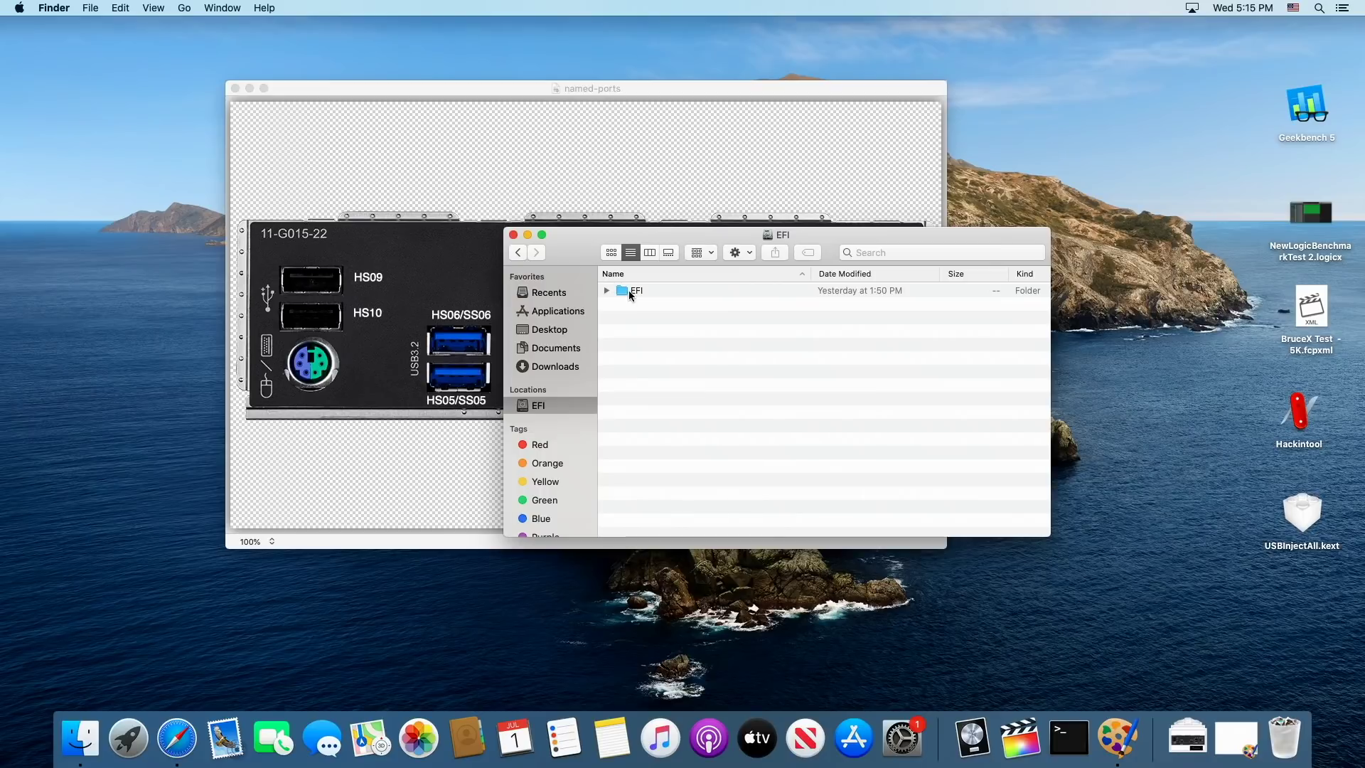
double_click(629, 290)
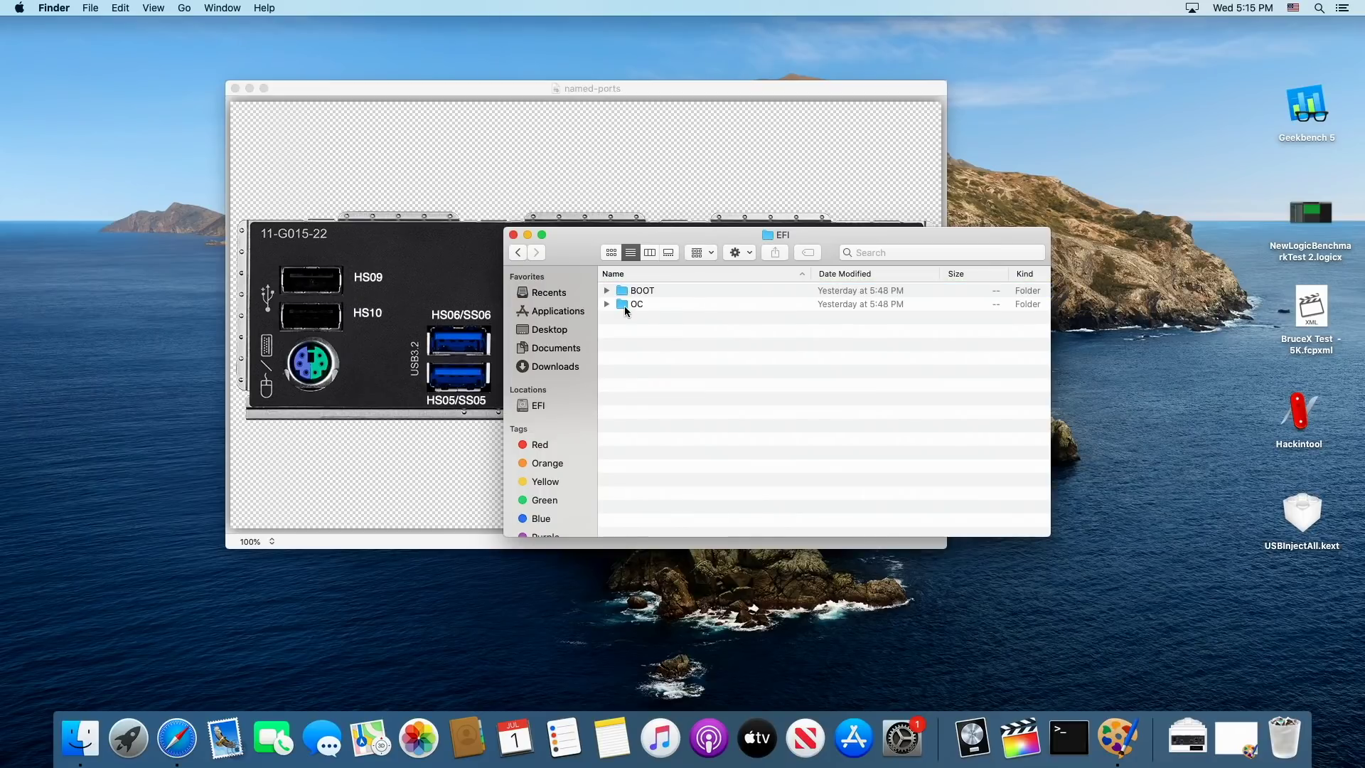
double_click(624, 306)
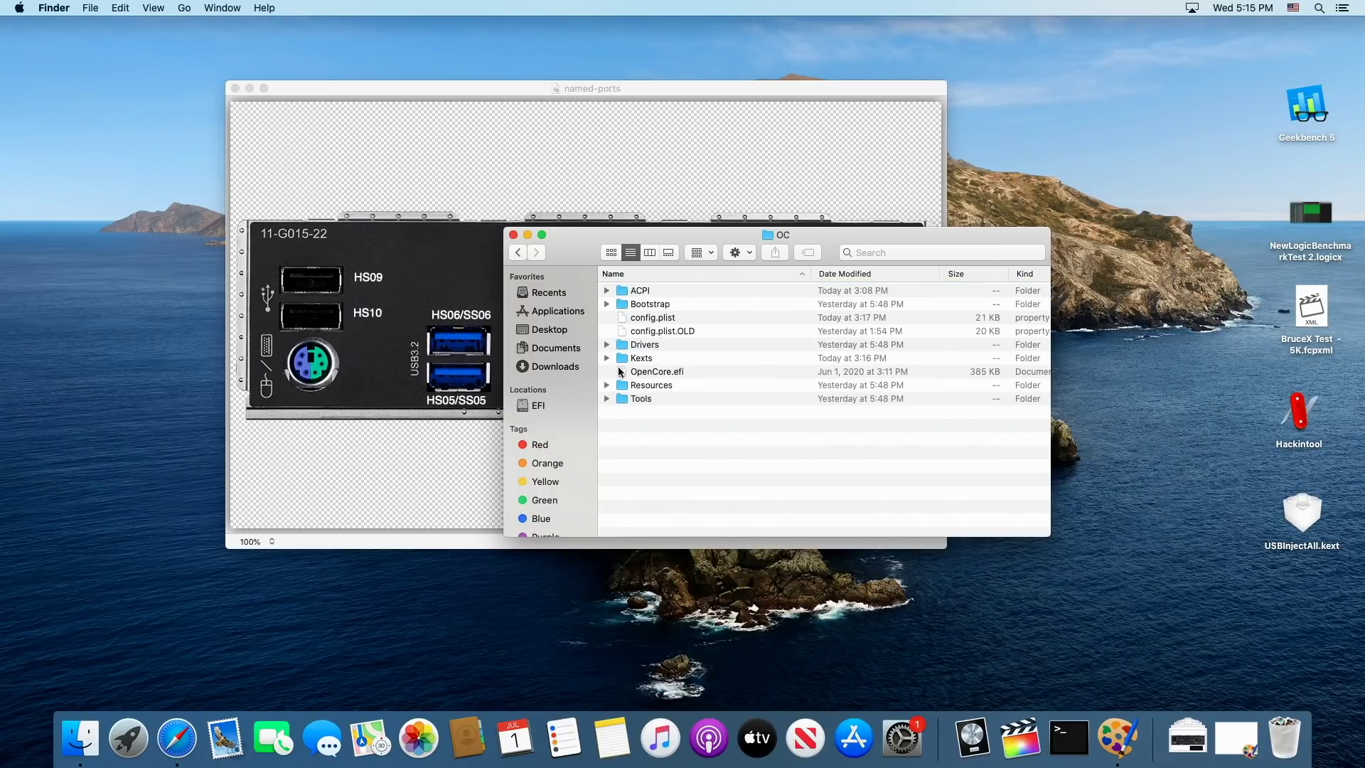
double_click(623, 360)
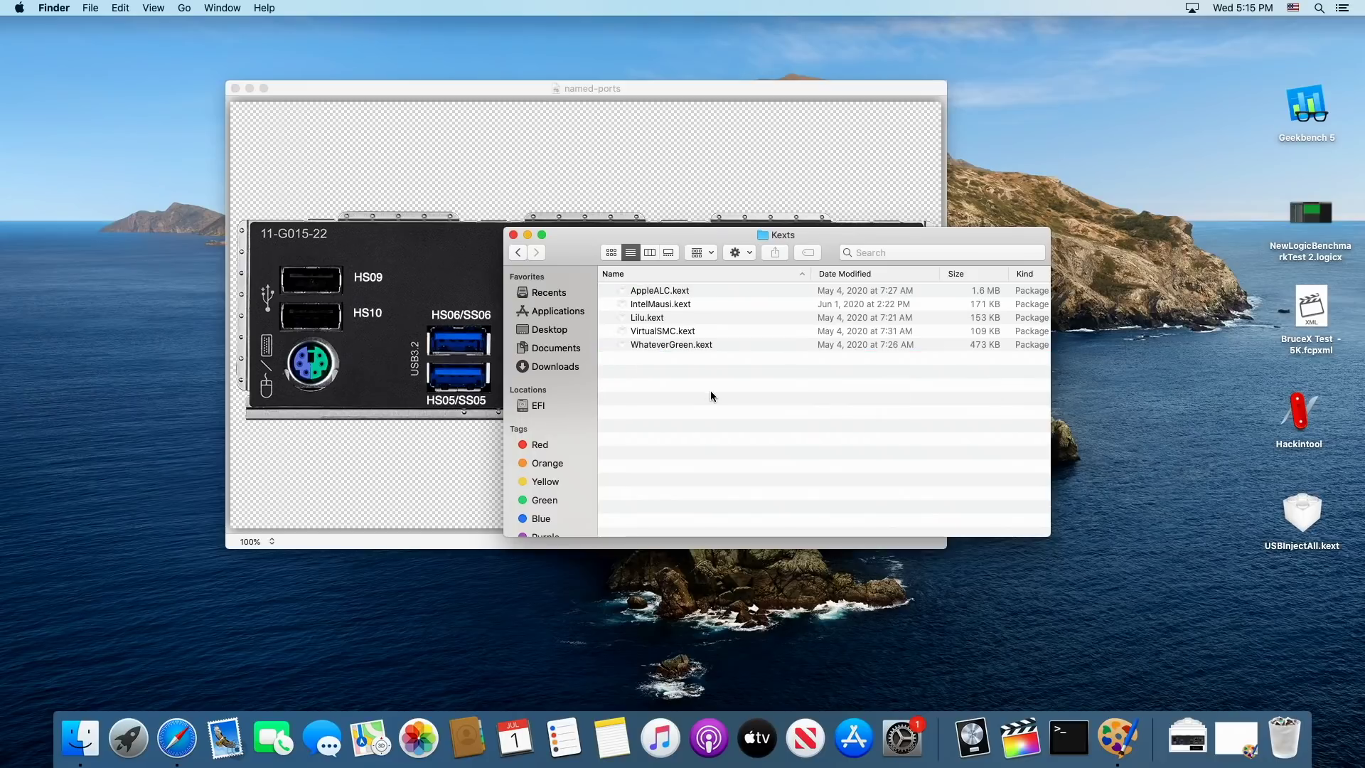
left_click_drag(1301, 513, 697, 418)
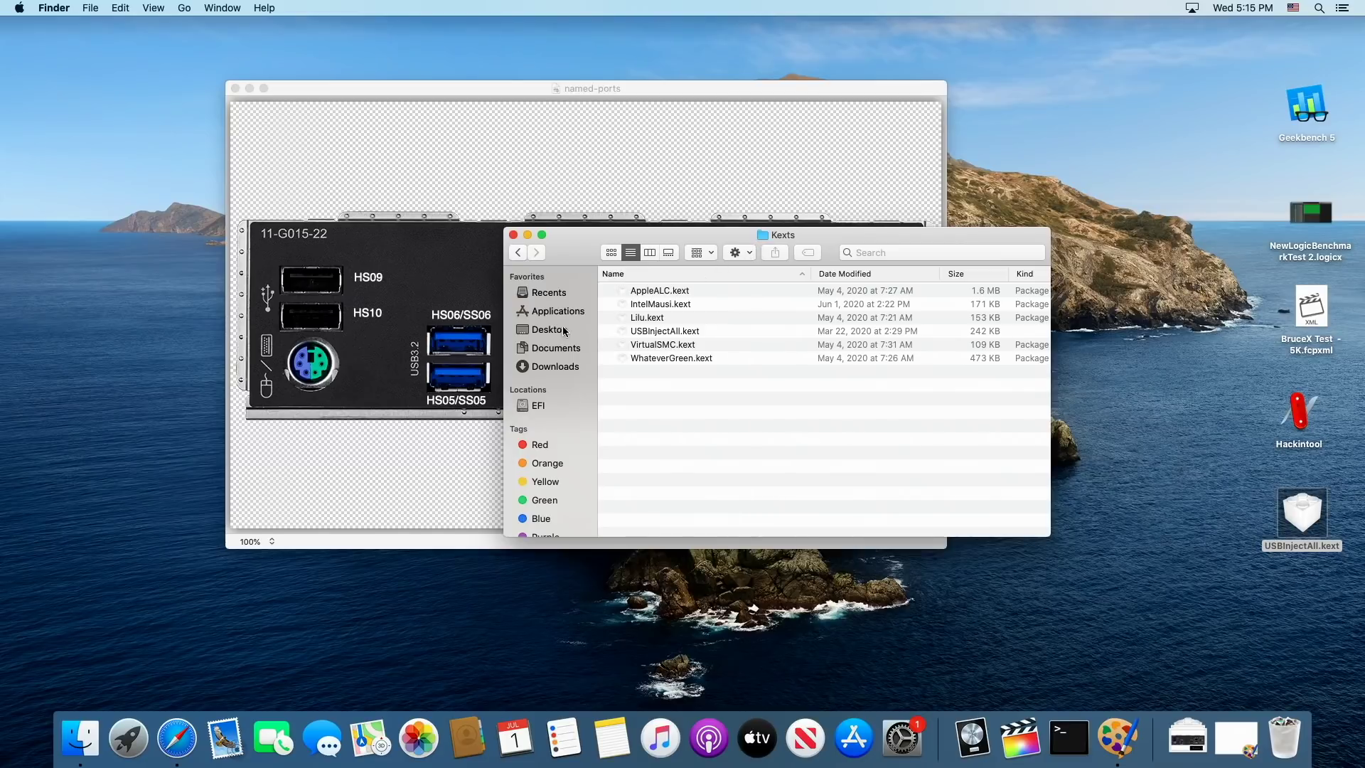
Step: Launch ProperTree.command from the ProperTree-master folder in Downloads
left_click(518, 253)
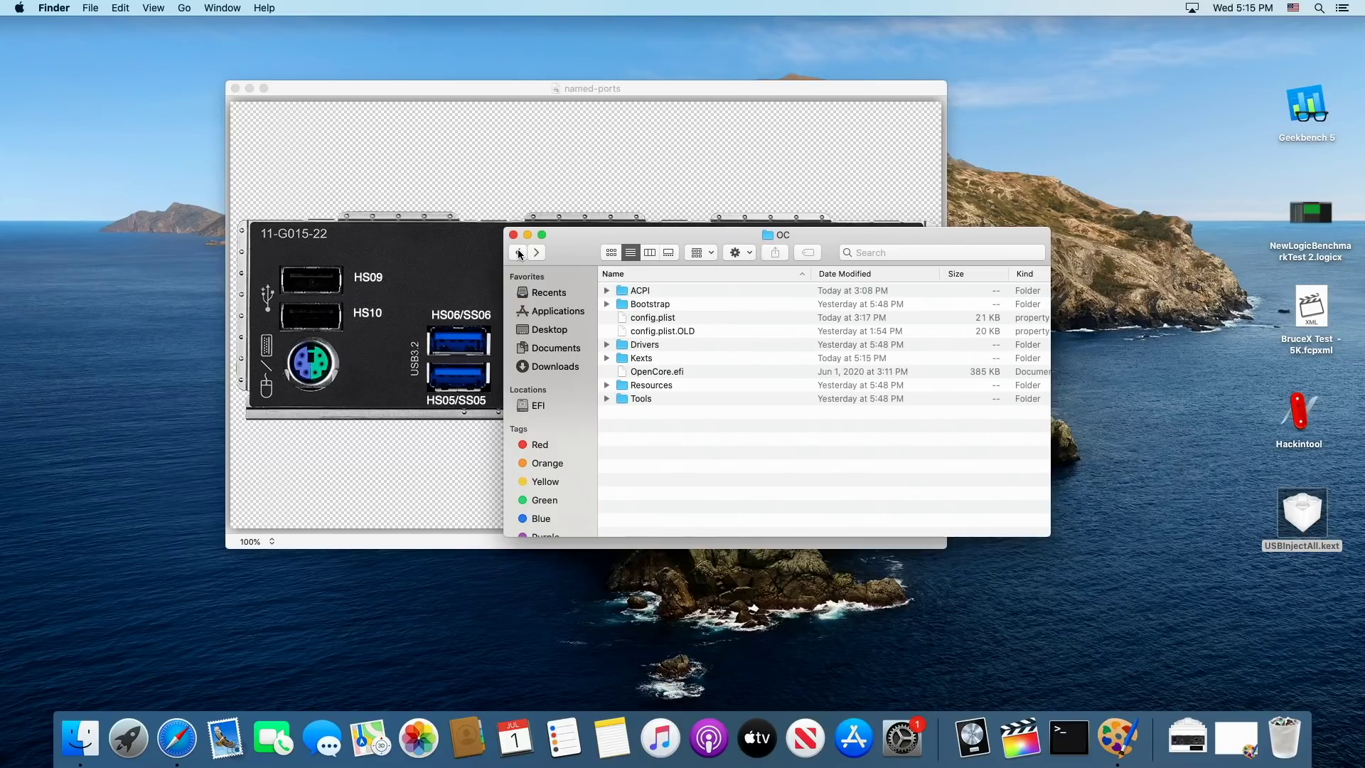
left_click(518, 253)
left_click(518, 253)
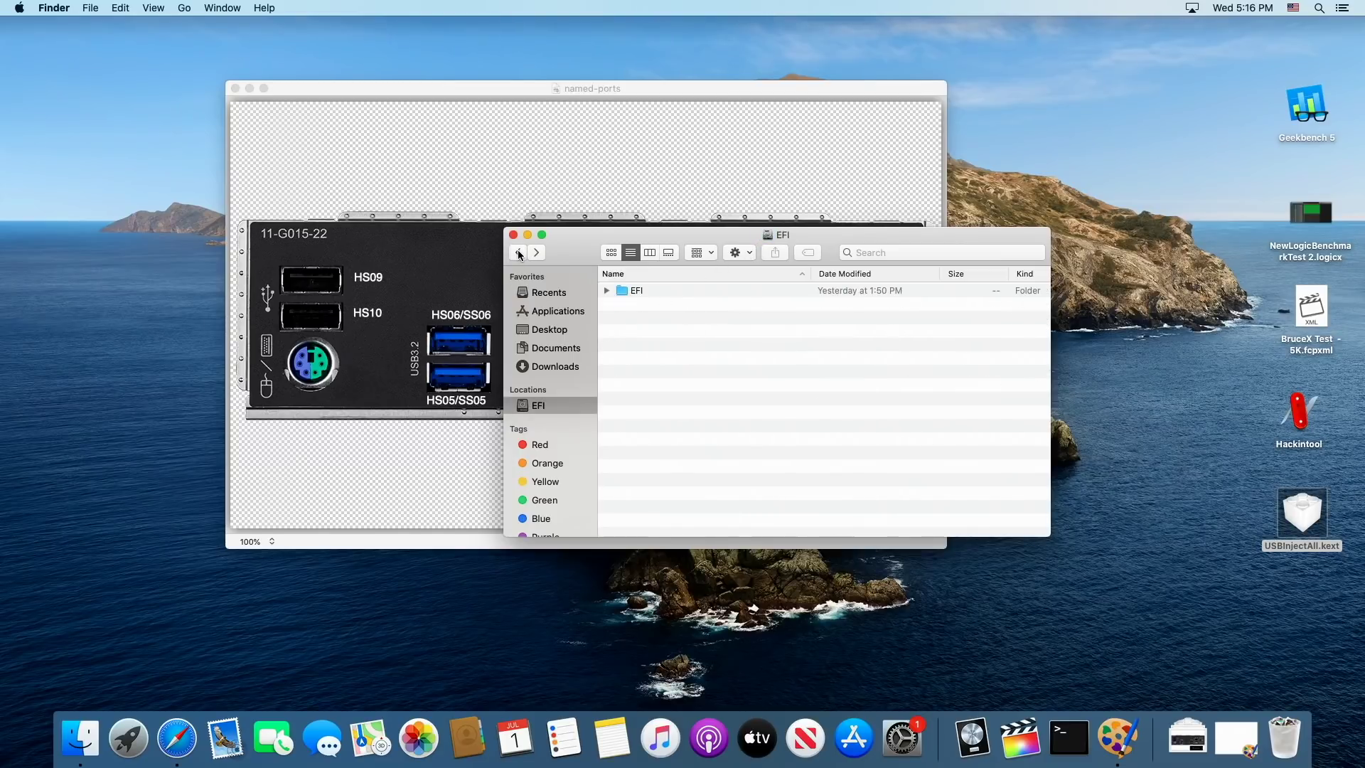
left_click(518, 253)
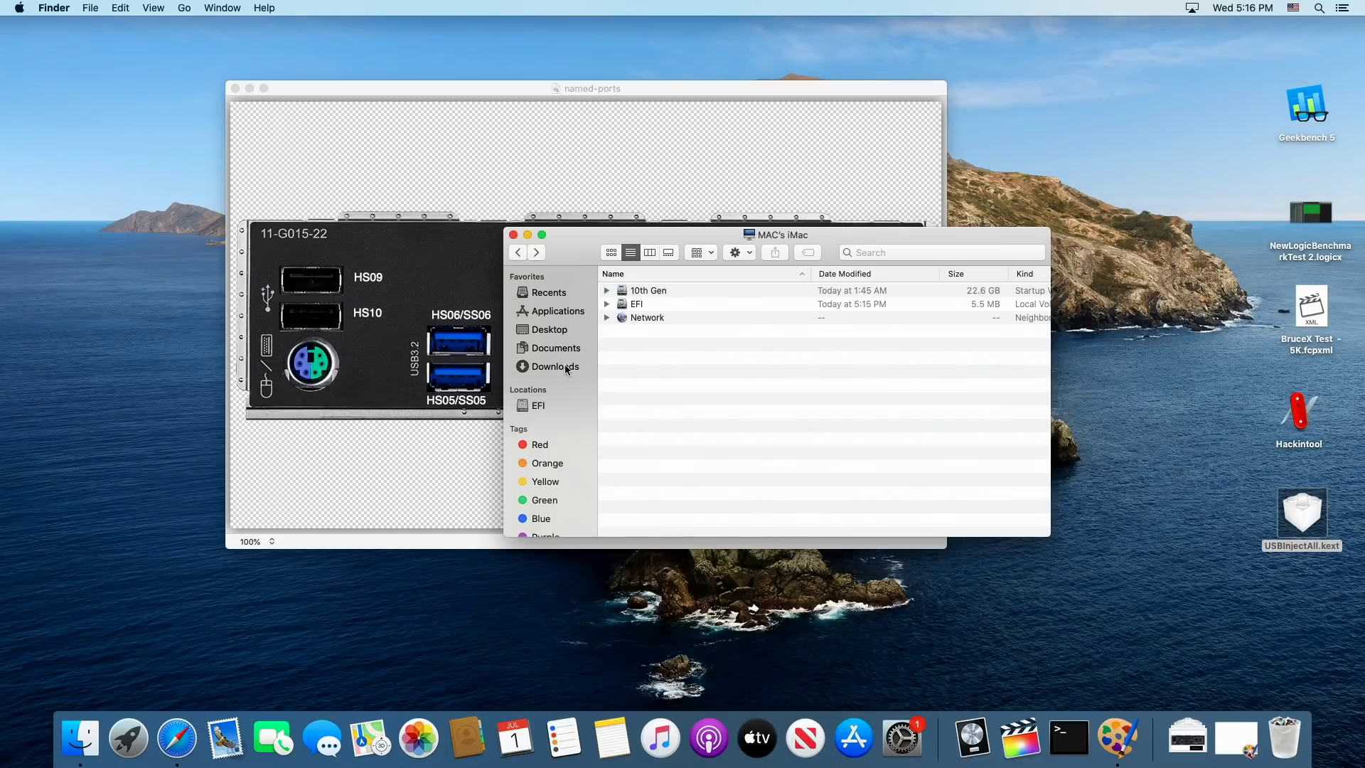
left_click(566, 369)
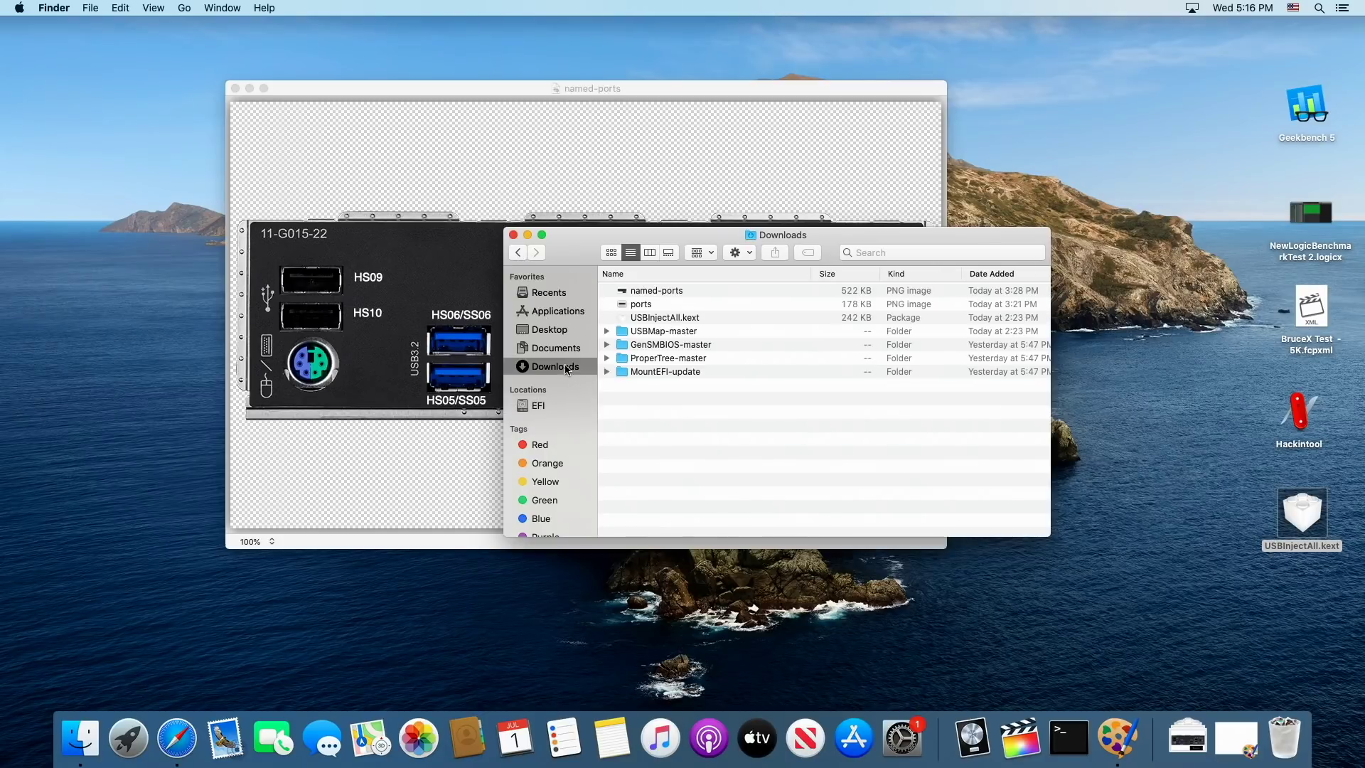
double_click(673, 359)
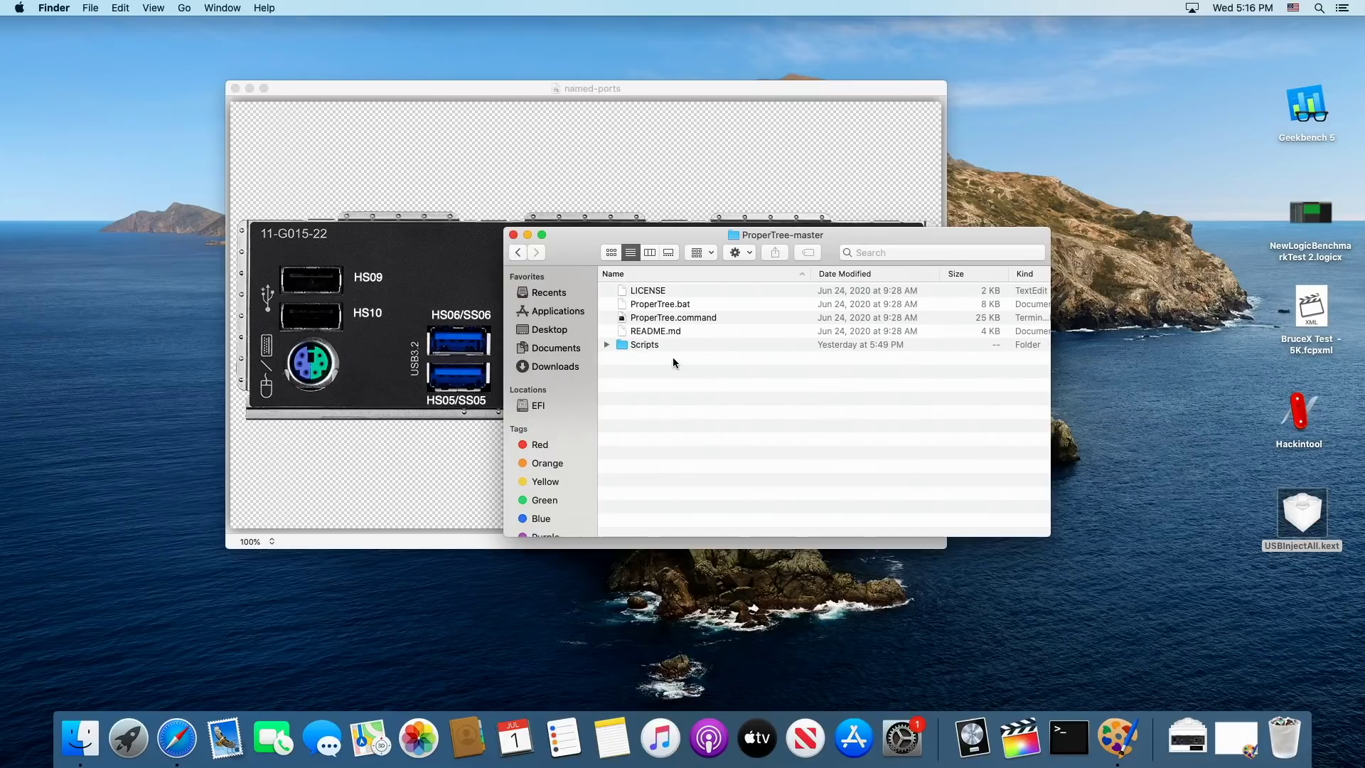
left_click(688, 318)
right_click(690, 318)
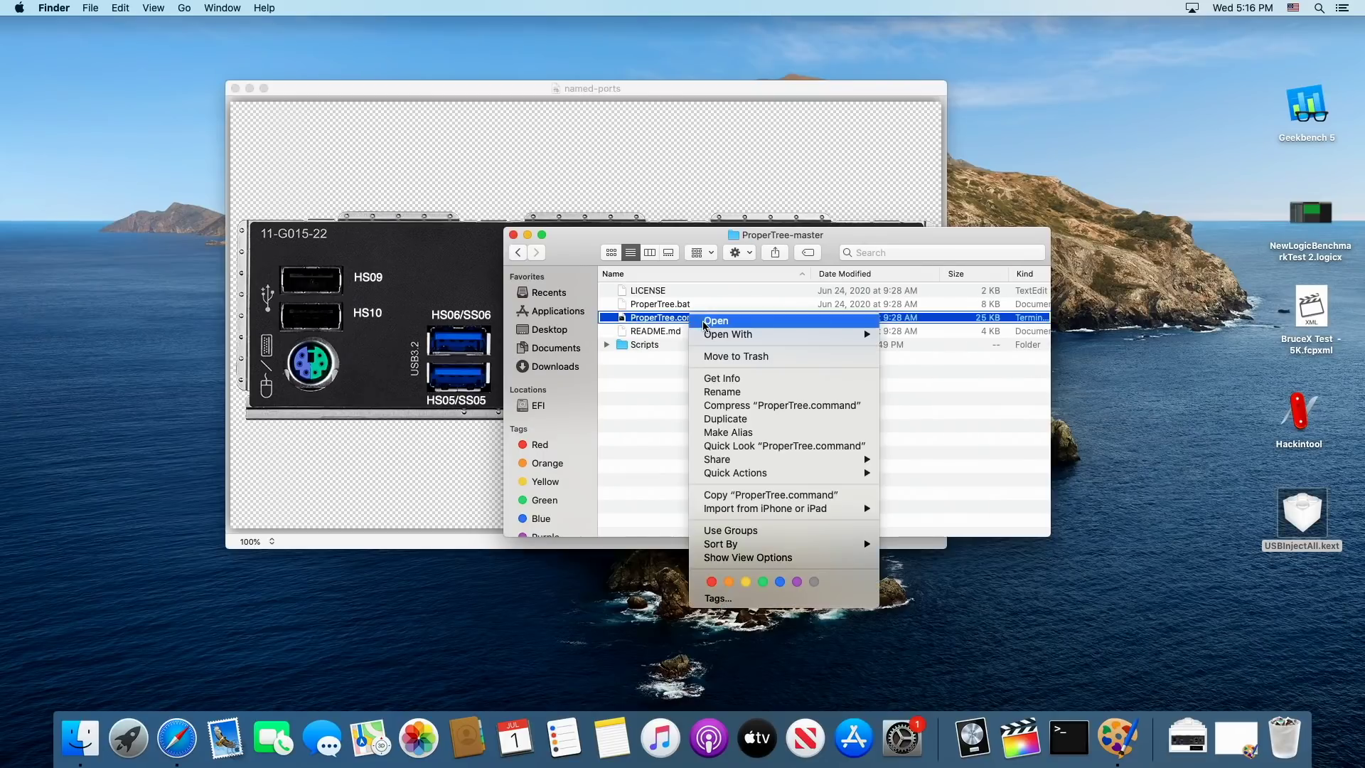
left_click(705, 324)
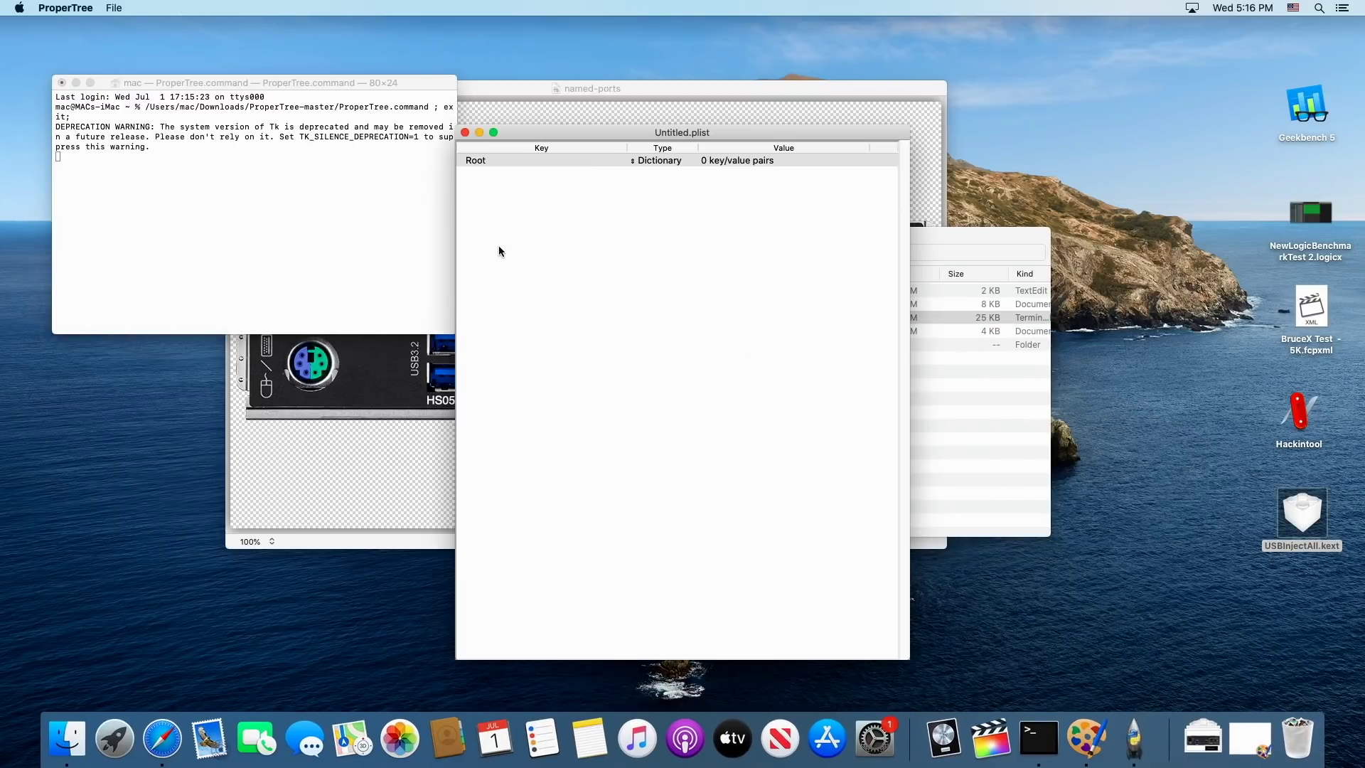
Step: Open config.plist from the EFI/OC folder of the mounted EFI volume
left_click(118, 8)
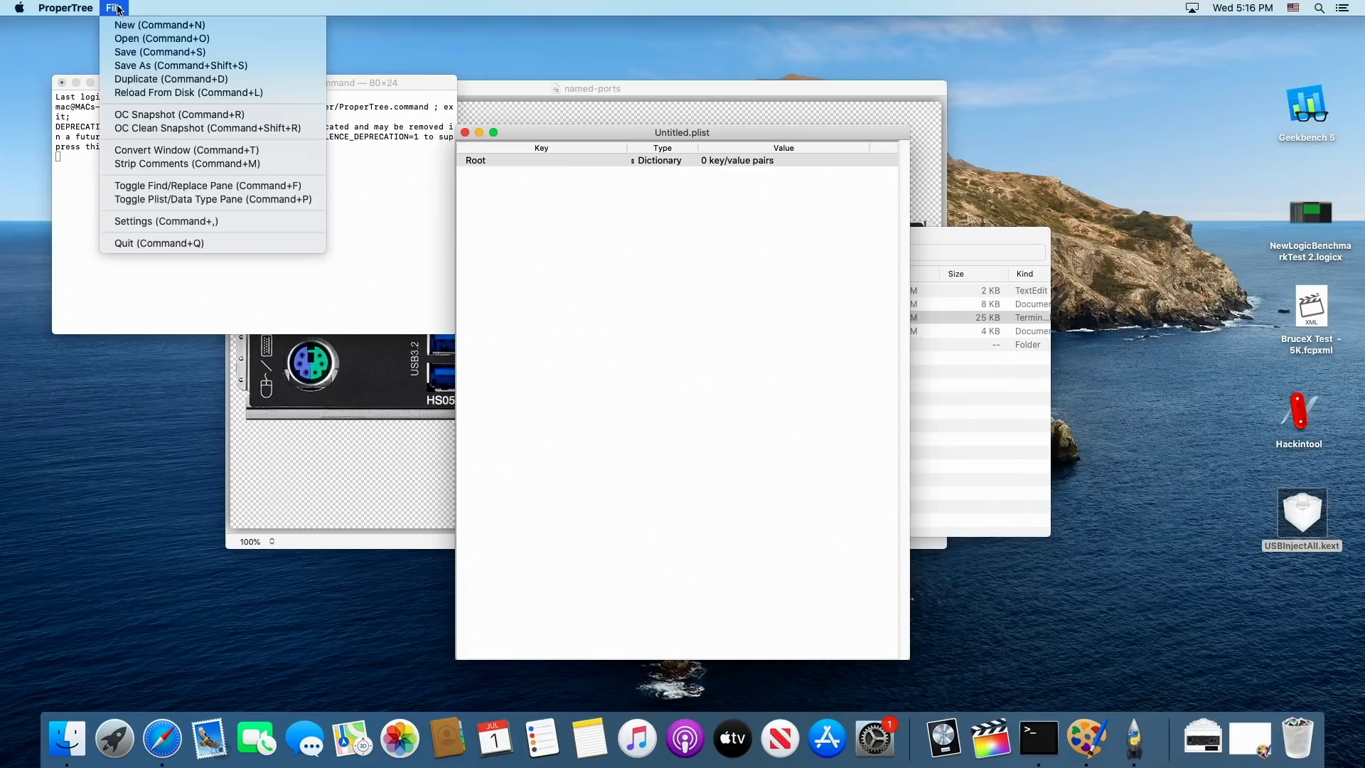
left_click(133, 42)
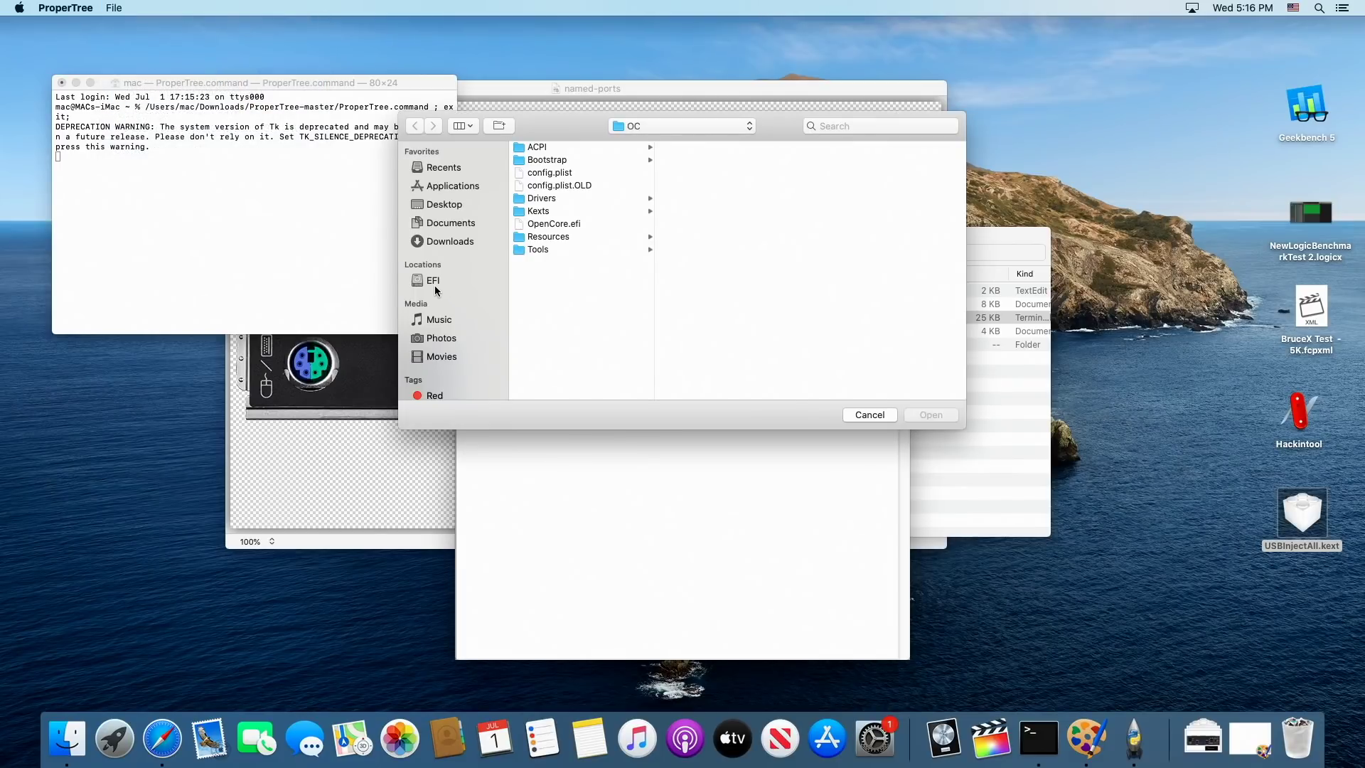
left_click(432, 282)
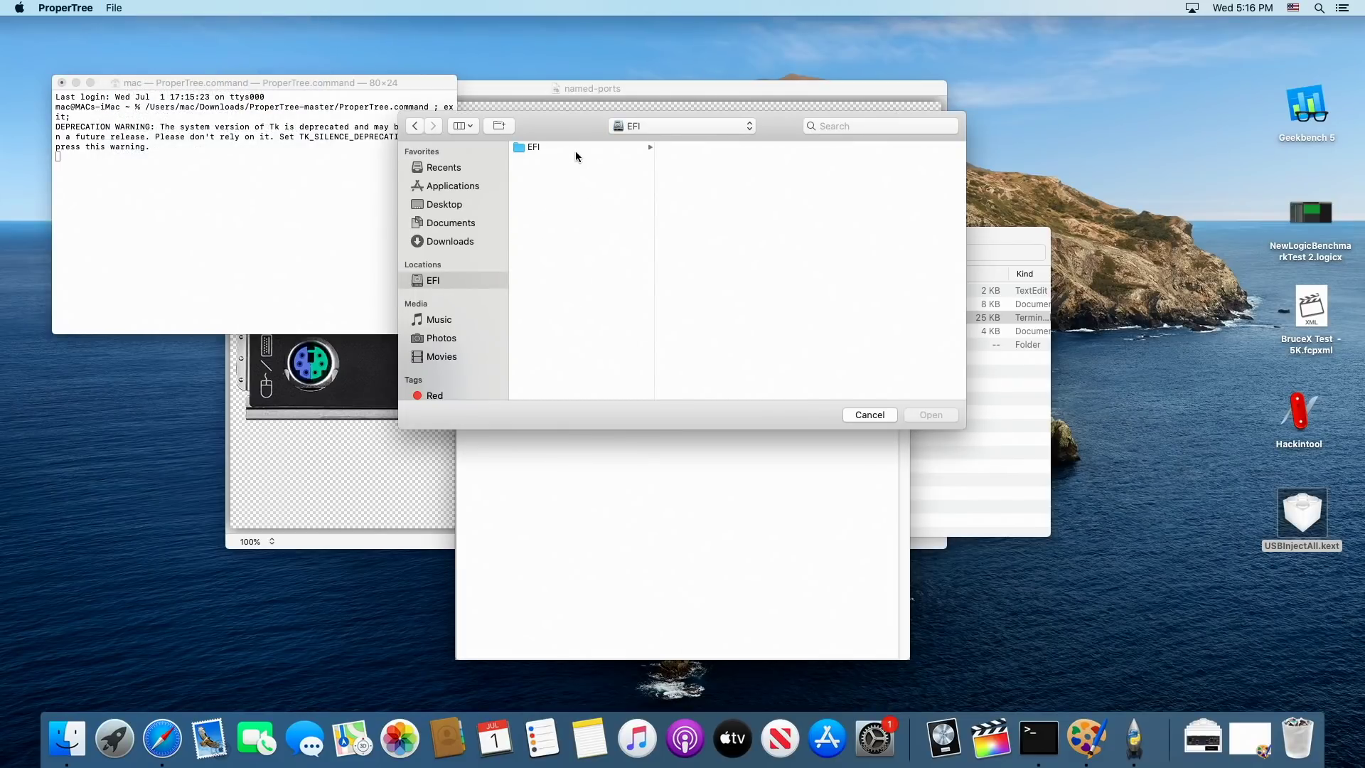
left_click(576, 149)
left_click(693, 159)
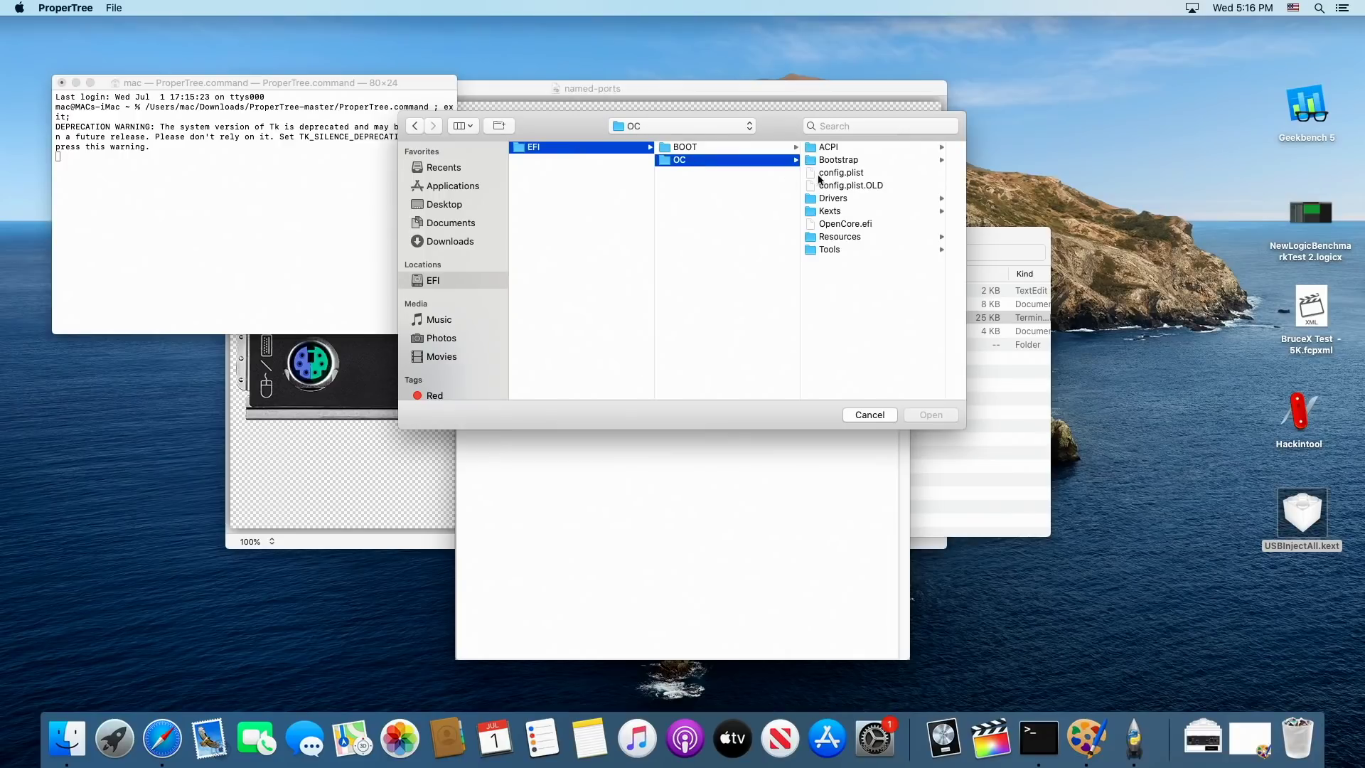
left_click(858, 174)
left_click(937, 417)
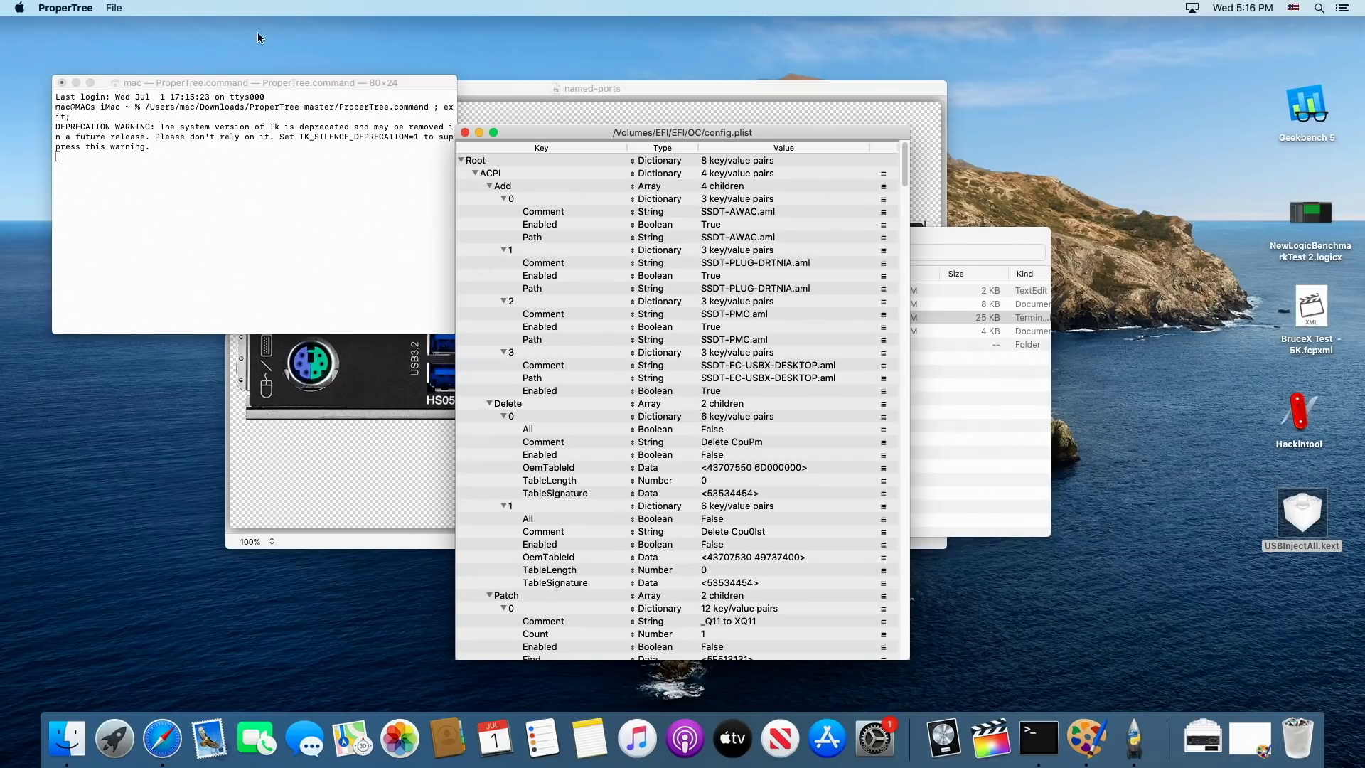
Step: Run an OC Snapshot of config.plist against the OC folder
left_click(114, 9)
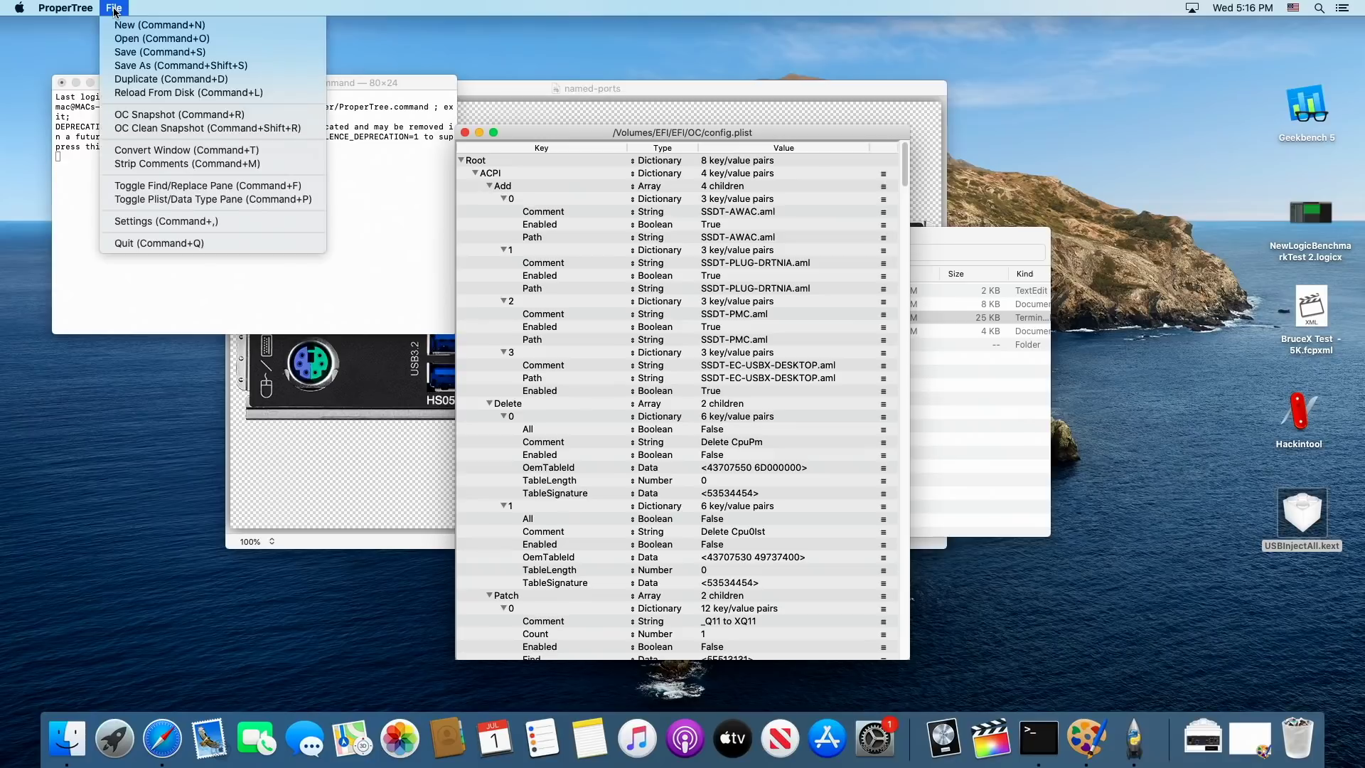
left_click(129, 116)
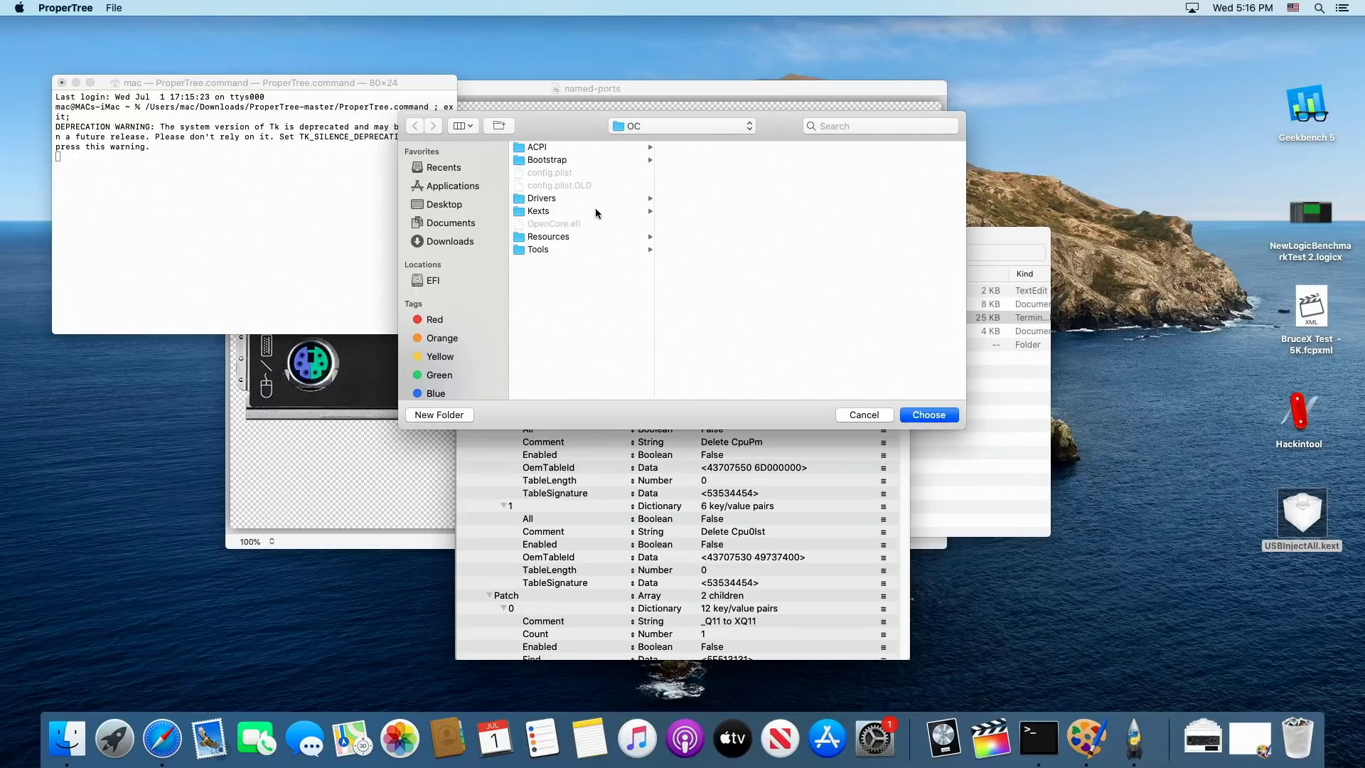
left_click(937, 415)
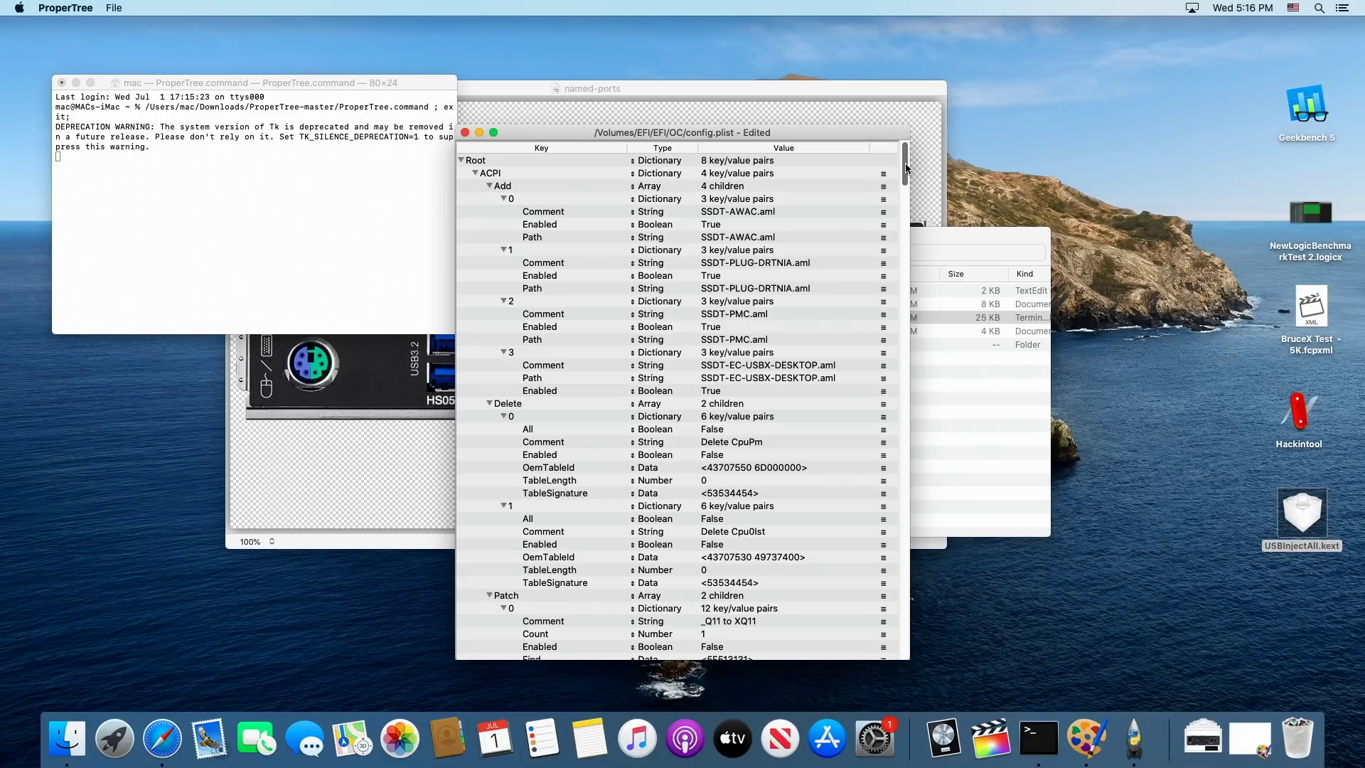
Step: Examine the USBInjectAll.kext entry under Kernel > Add and the XhciPortLimit setting under Kernel > Quirks
scroll(889, 285, "down", 10)
left_click_drag(1288, 527, 1151, 414)
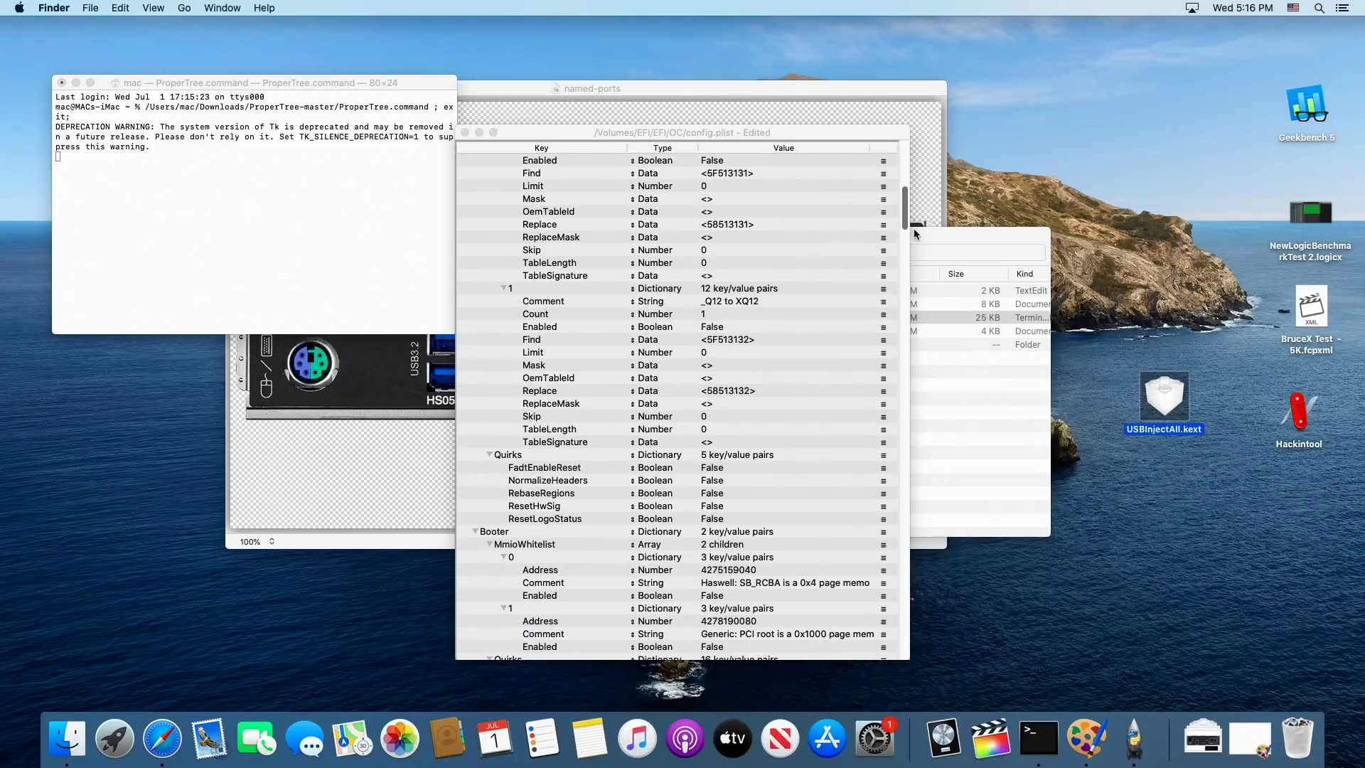
left_click_drag(907, 215, 879, 359)
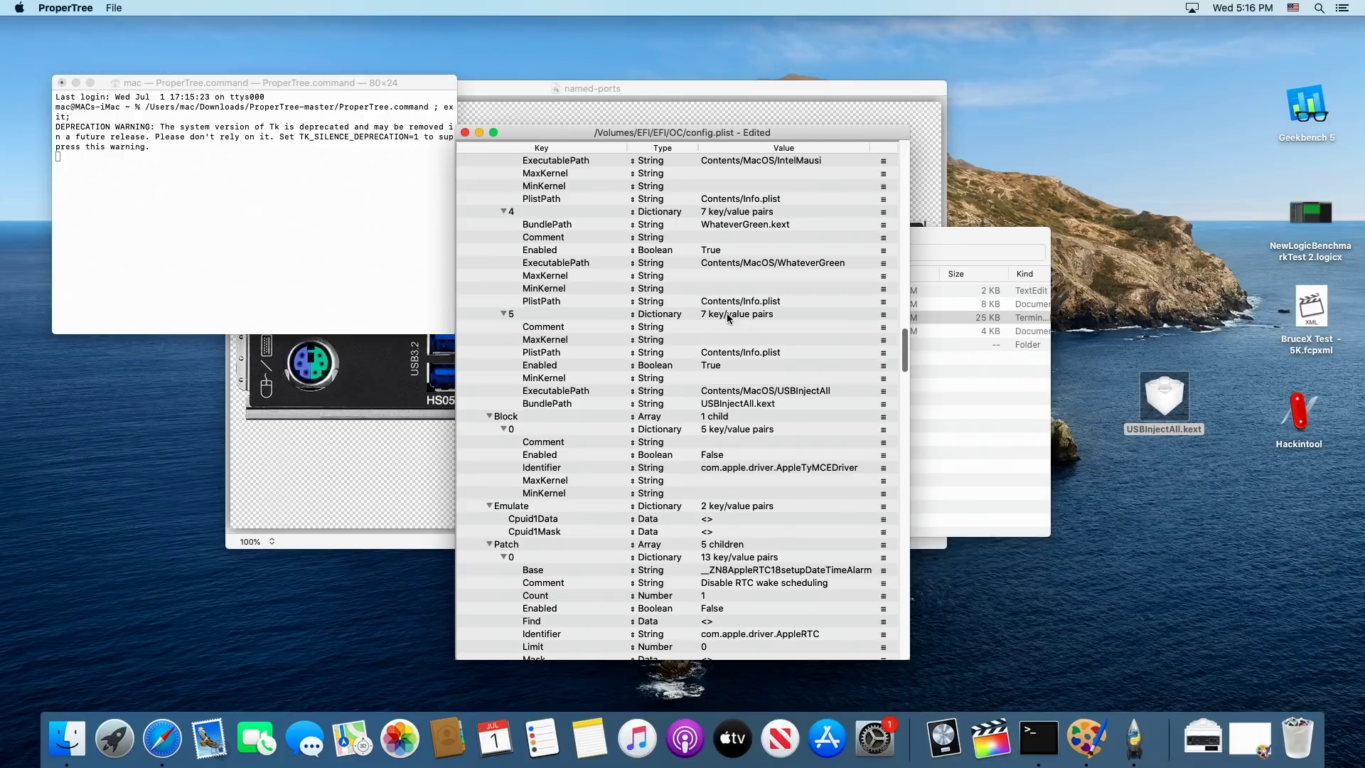
scroll(716, 316, "down", 10)
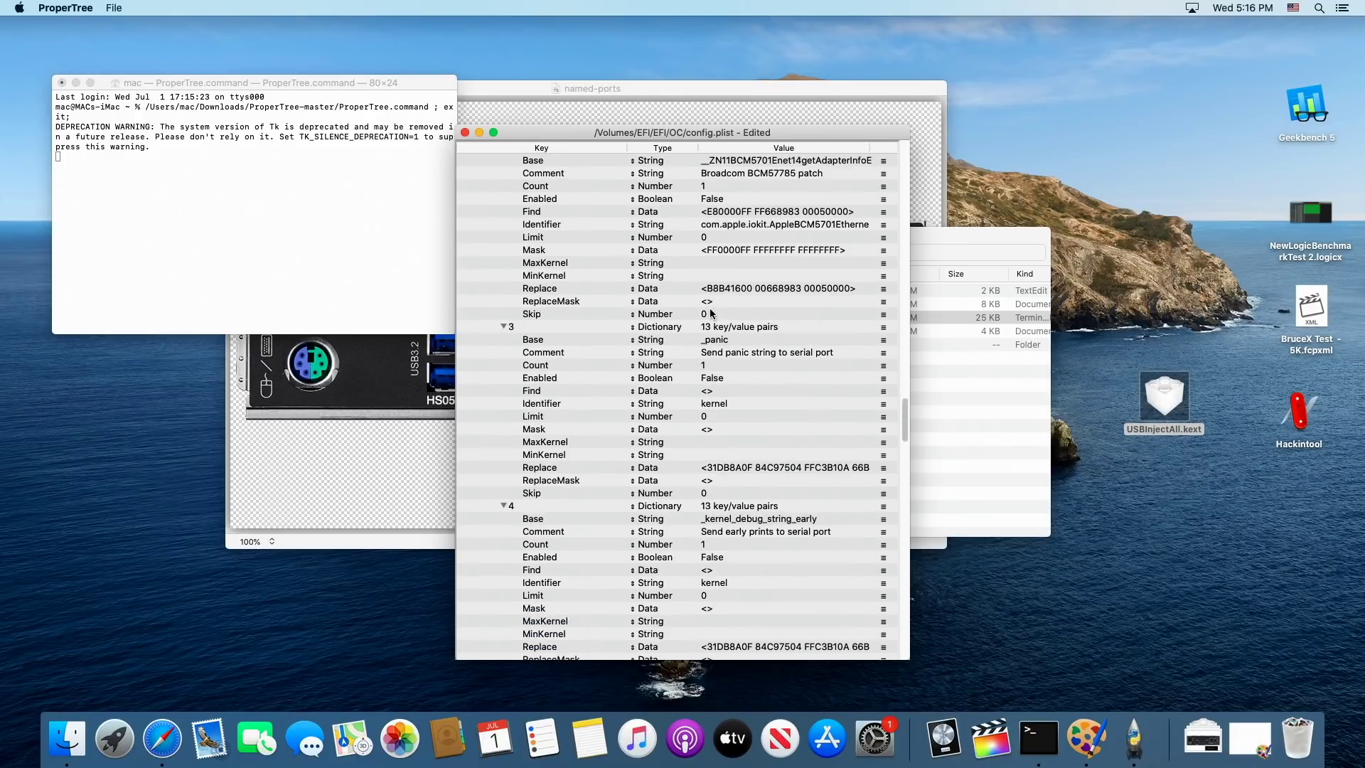
scroll(709, 312, "down", 10)
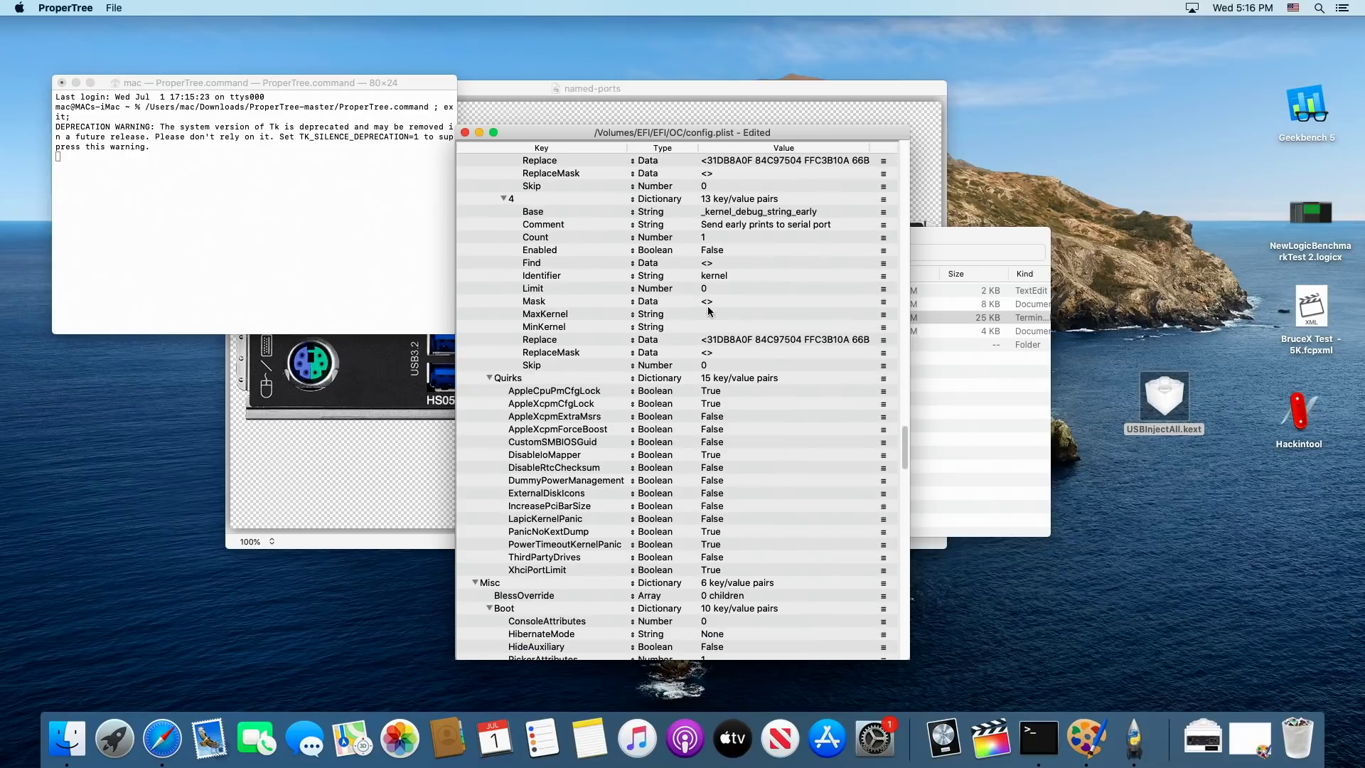
scroll(707, 311, "up", 15)
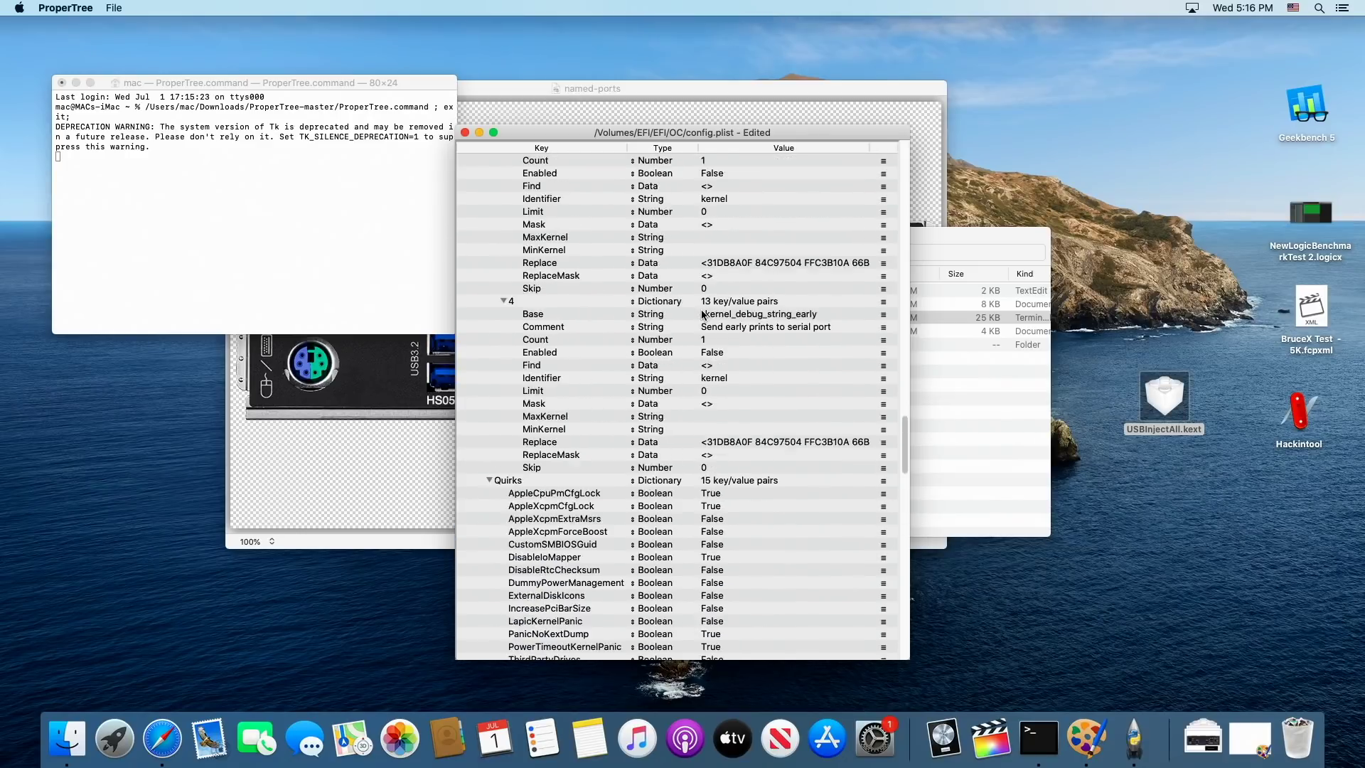
scroll(702, 313, "up", 15)
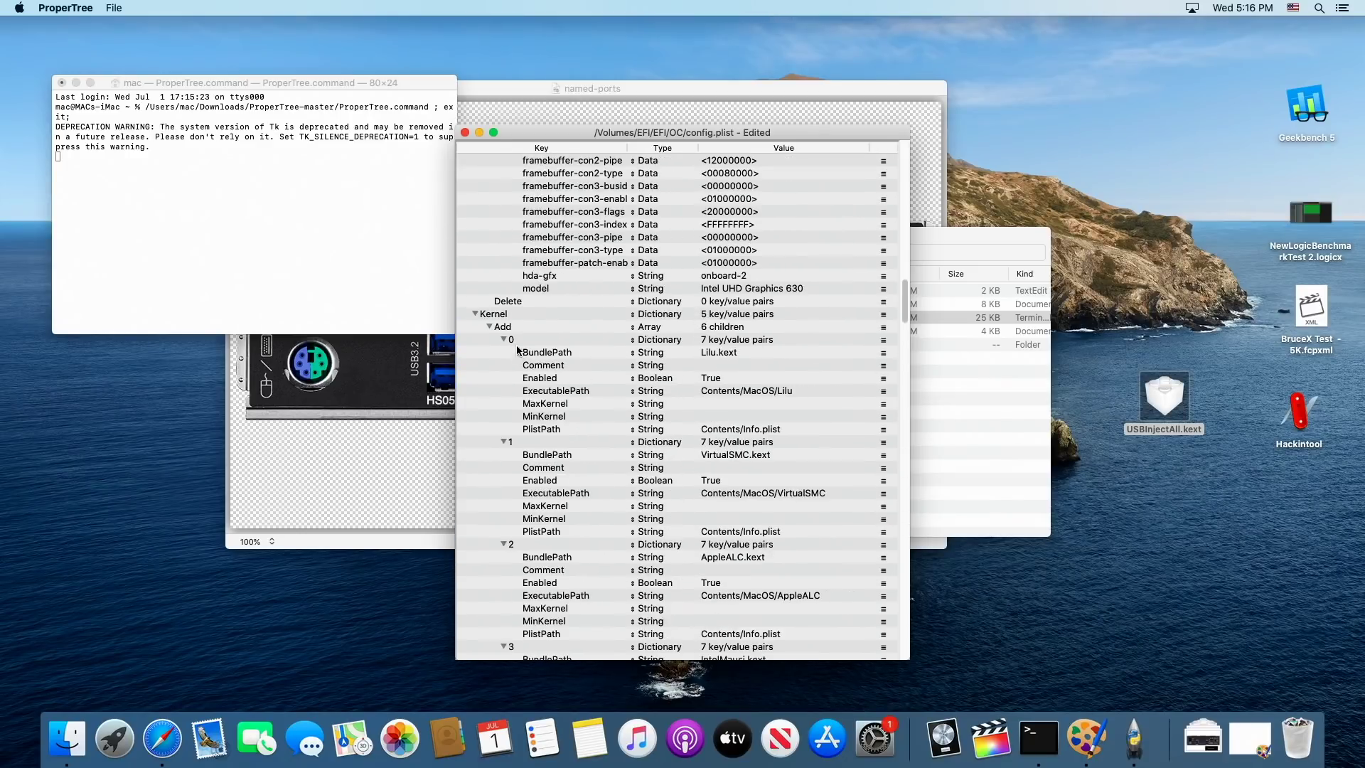
scroll(735, 352, "down", 20)
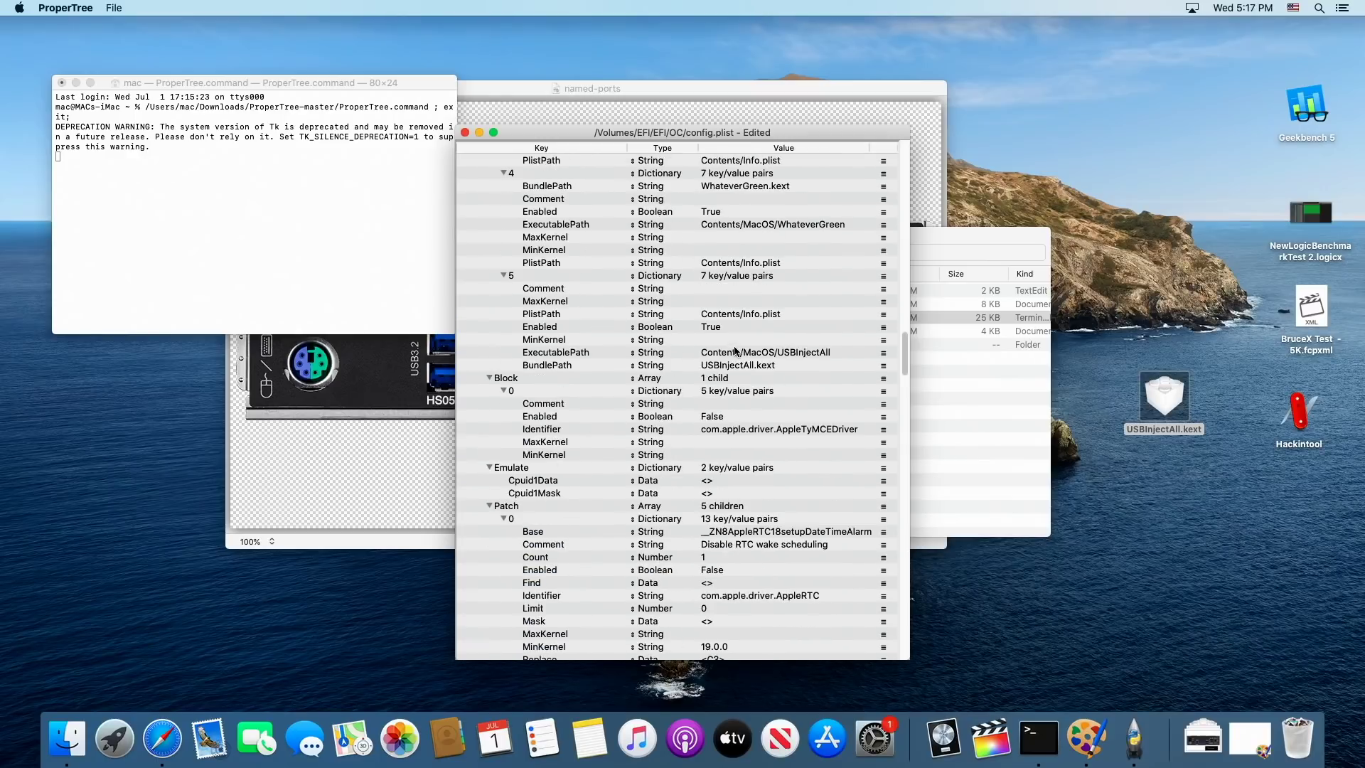
scroll(736, 351, "down", 15)
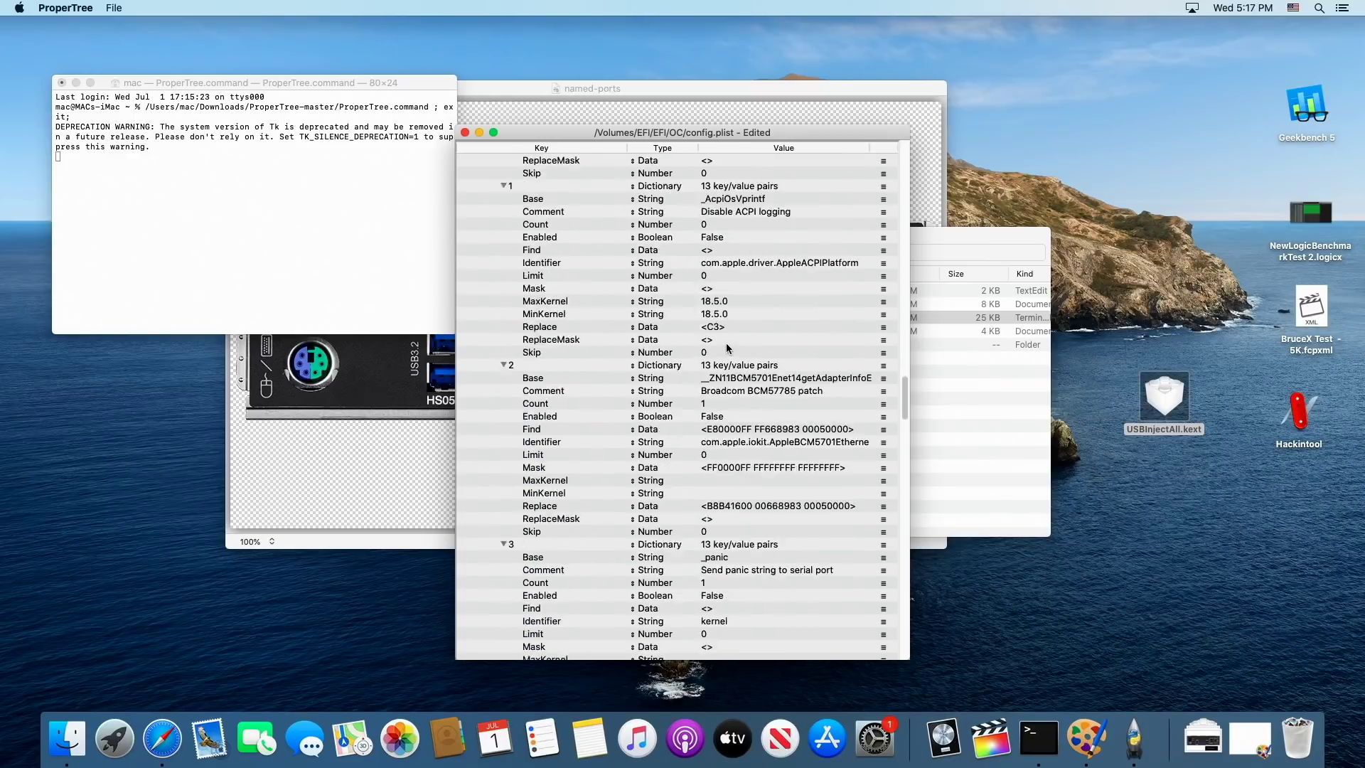
scroll(728, 347, "down", 10)
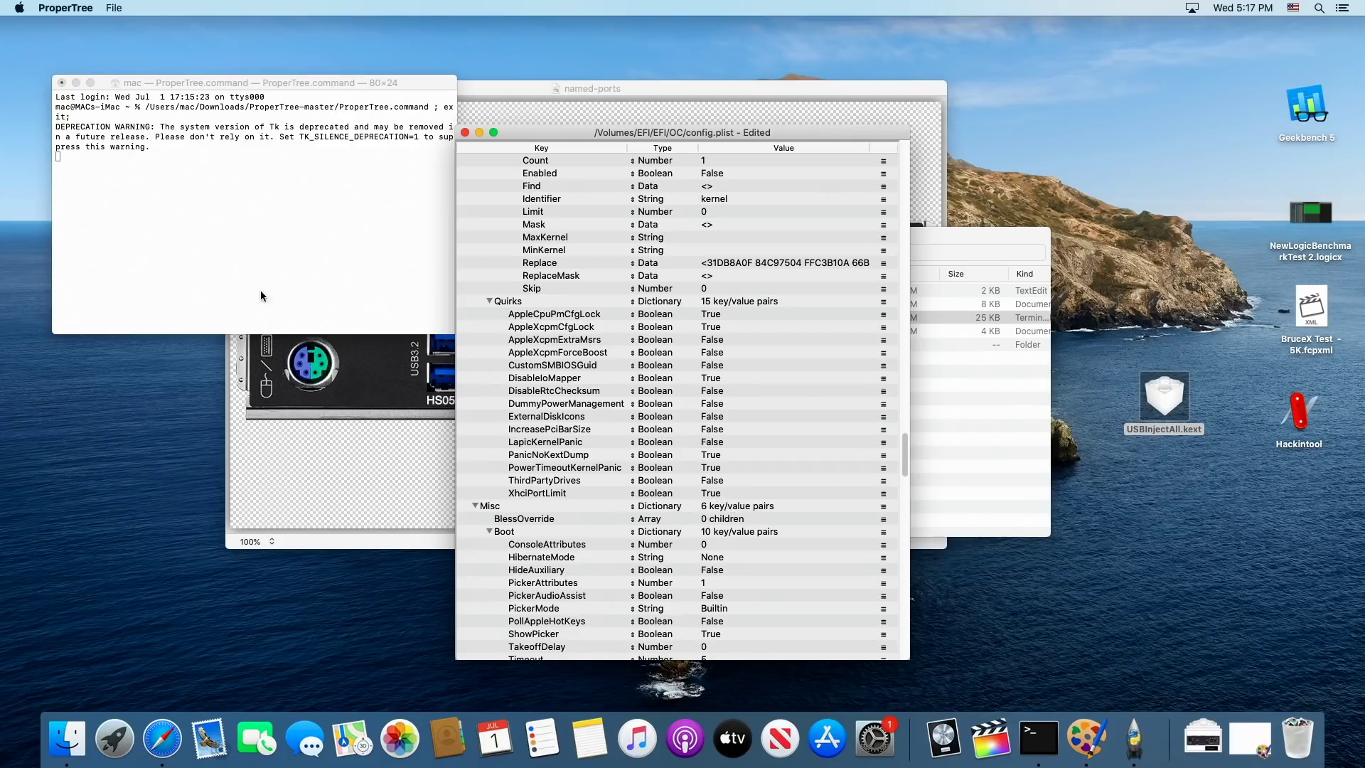
Step: Save config.plist and close its window along with the Terminal and named-ports windows
left_click(115, 9)
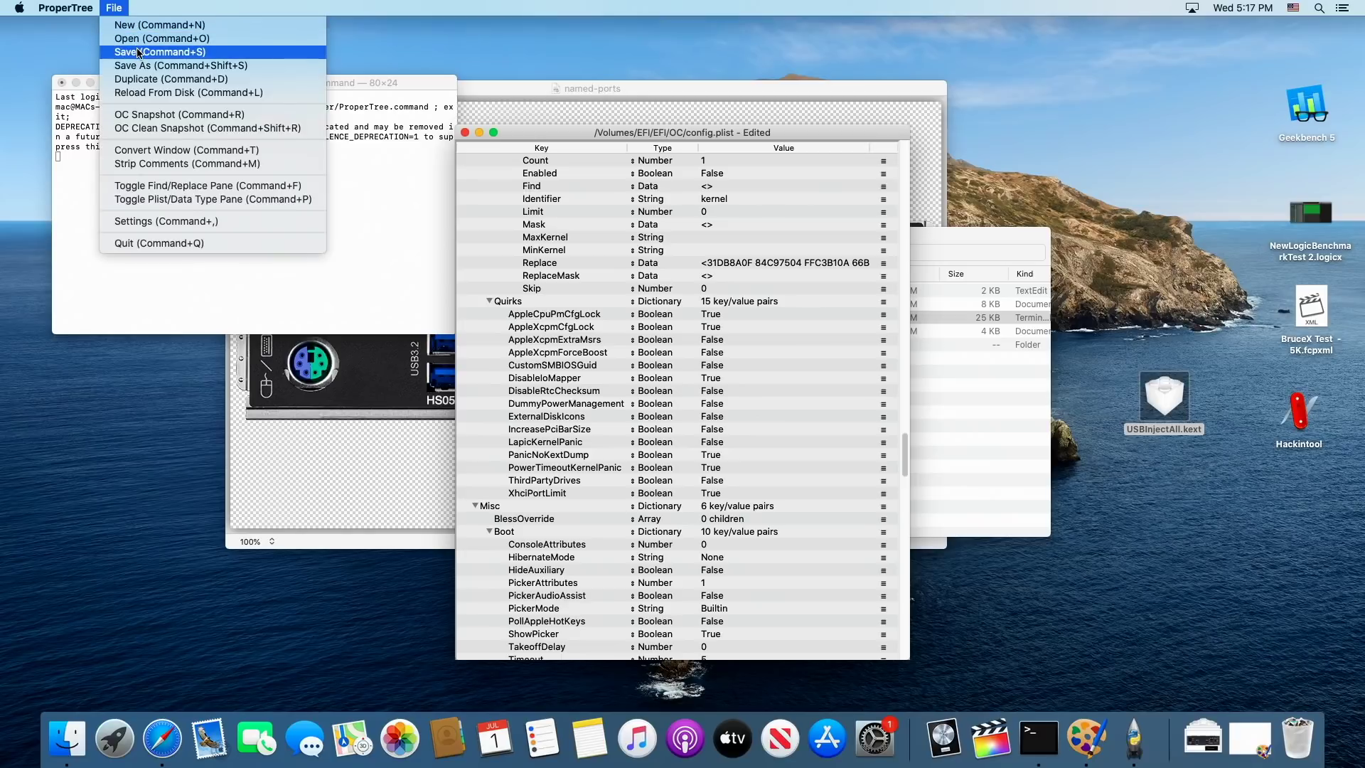
left_click(138, 54)
left_click(465, 133)
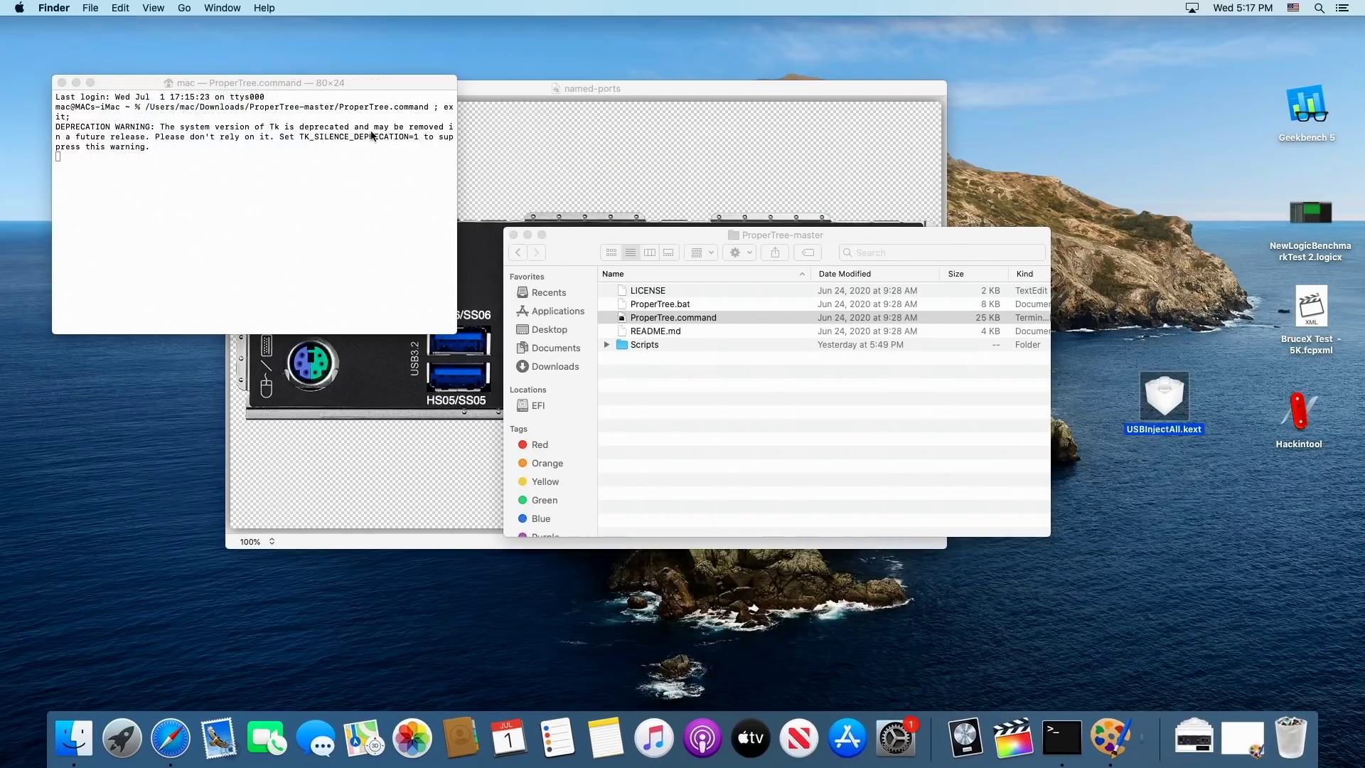
left_click(62, 83)
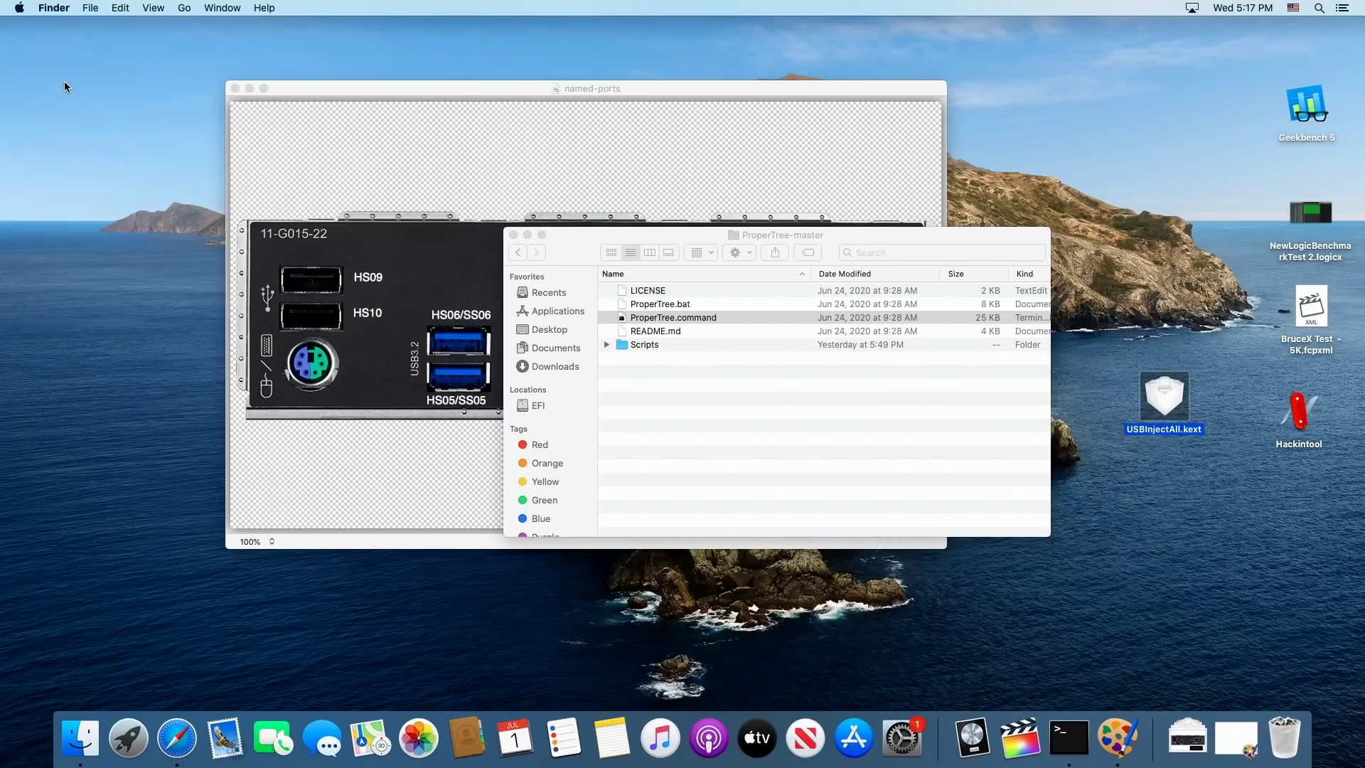
left_click(238, 87)
Step: Restart the computer and log back in with the account password
left_click(19, 8)
left_click(69, 141)
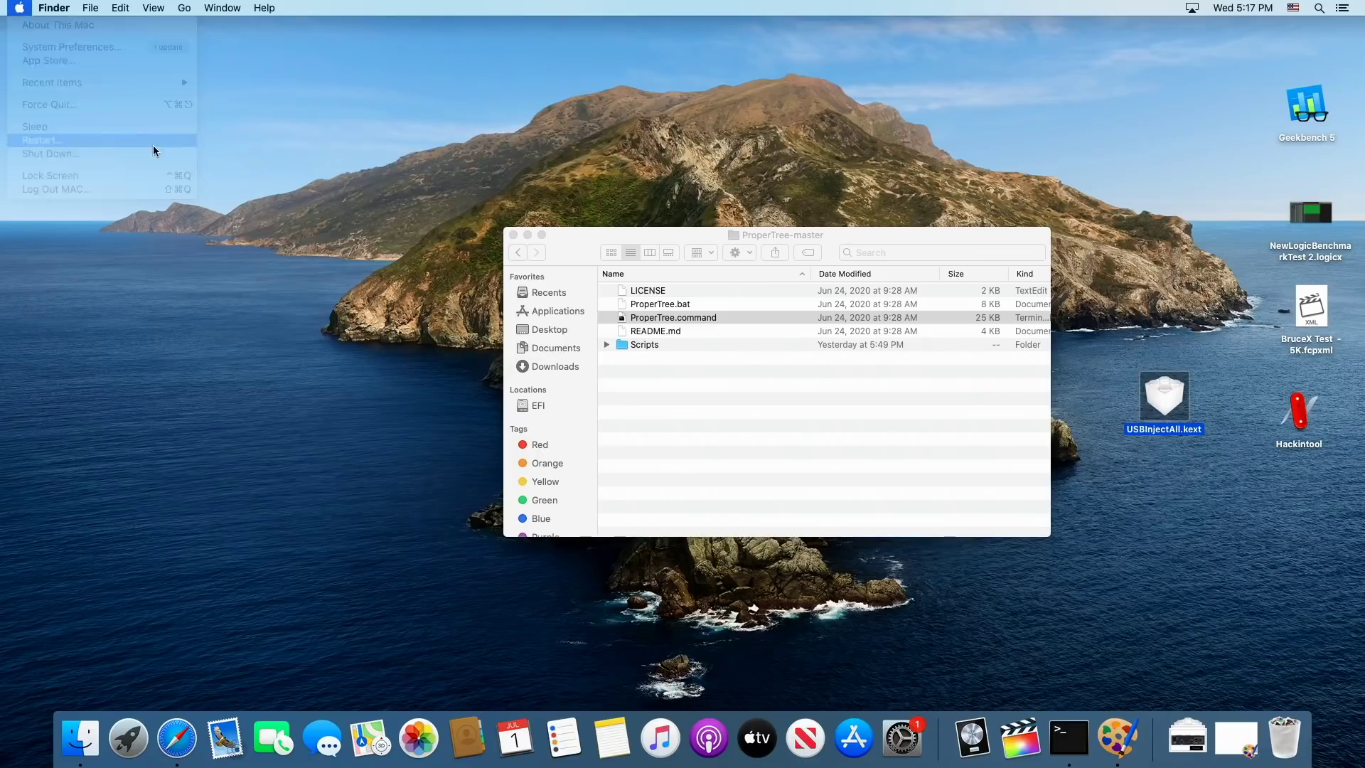
left_click(789, 274)
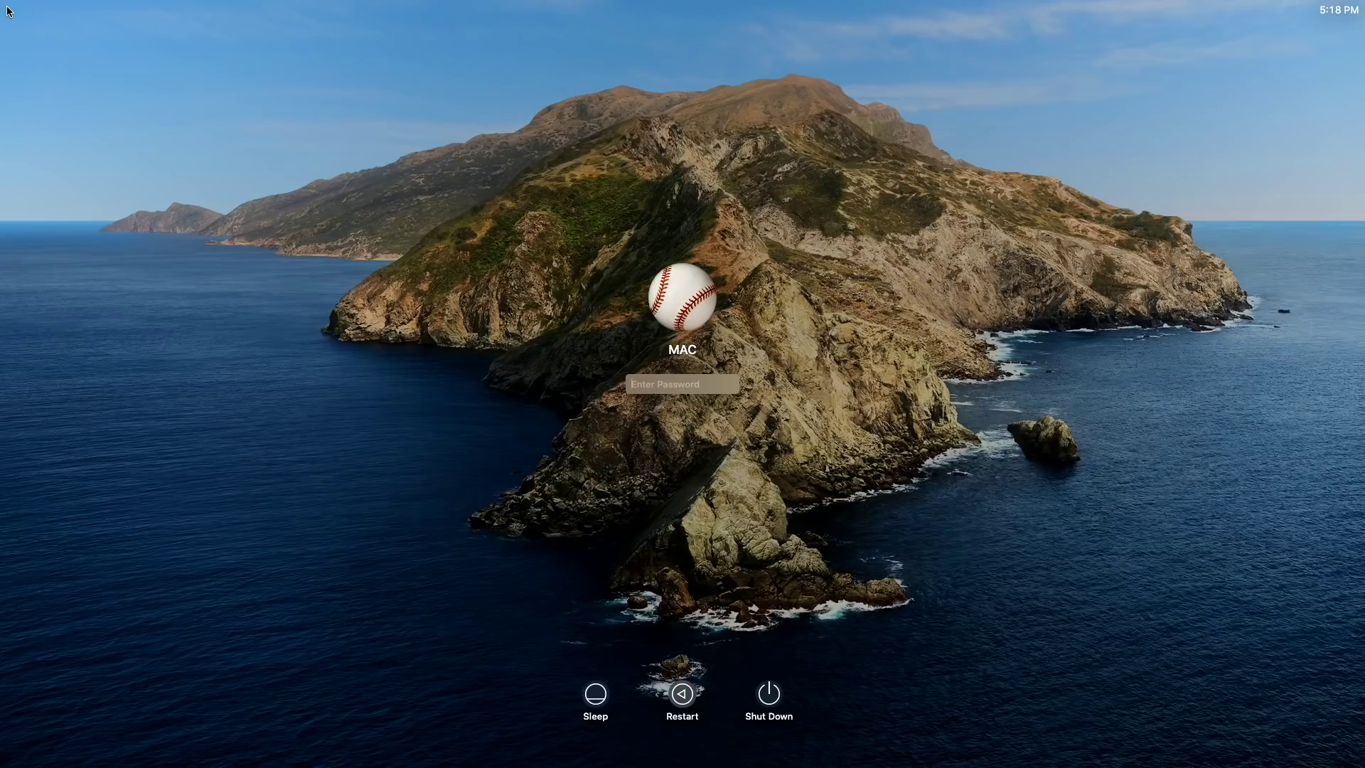
type("****")
key("Return")
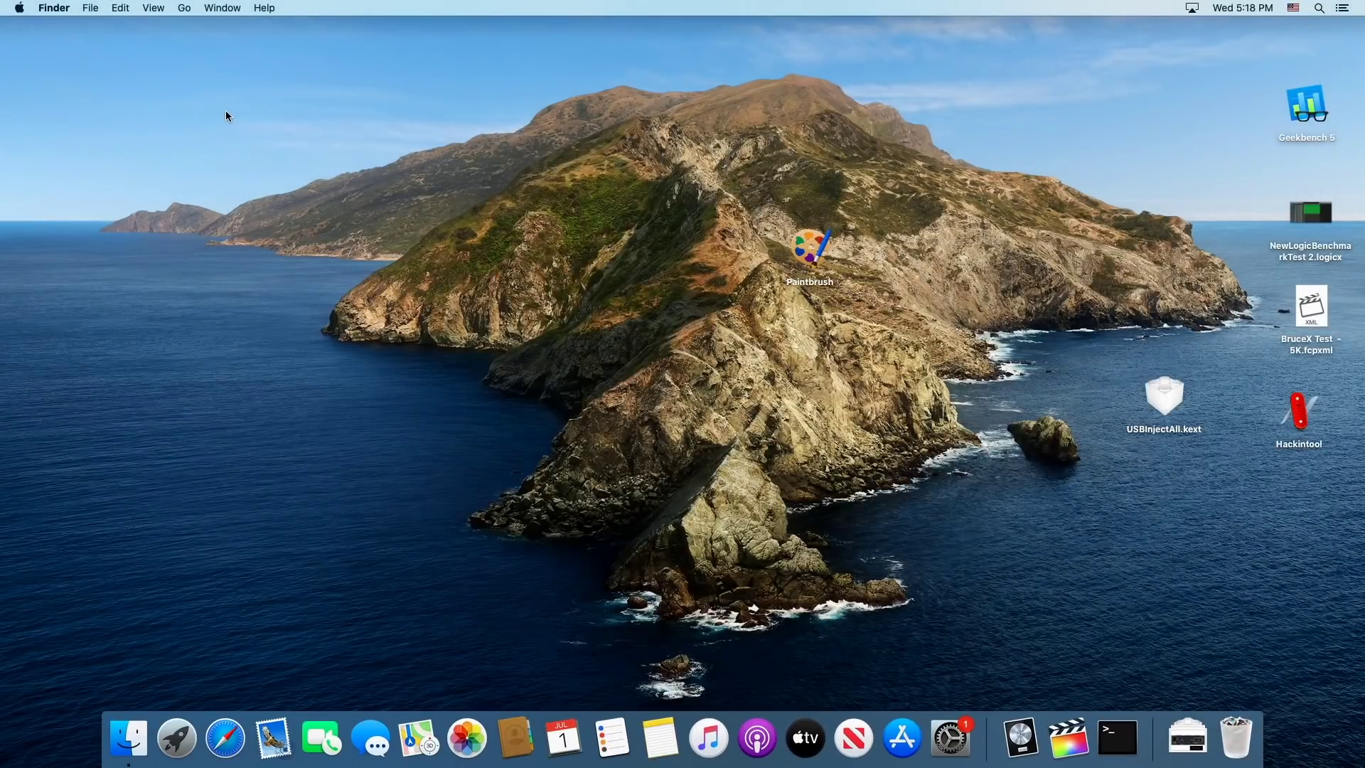
Step: Launch Paintbrush from the desktop without moving it to the Applications folder, and create a blank 1280 x 1024 canvas
double_click(816, 251)
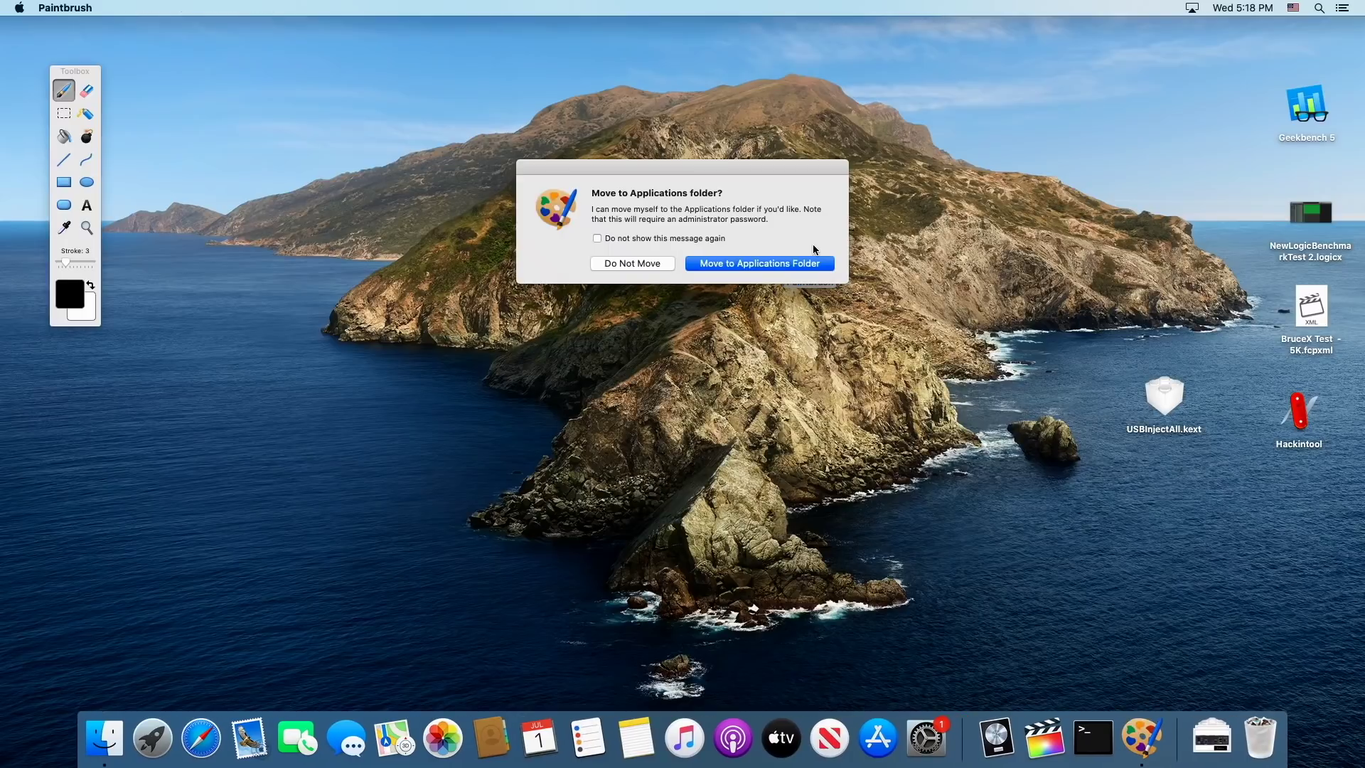
left_click(634, 263)
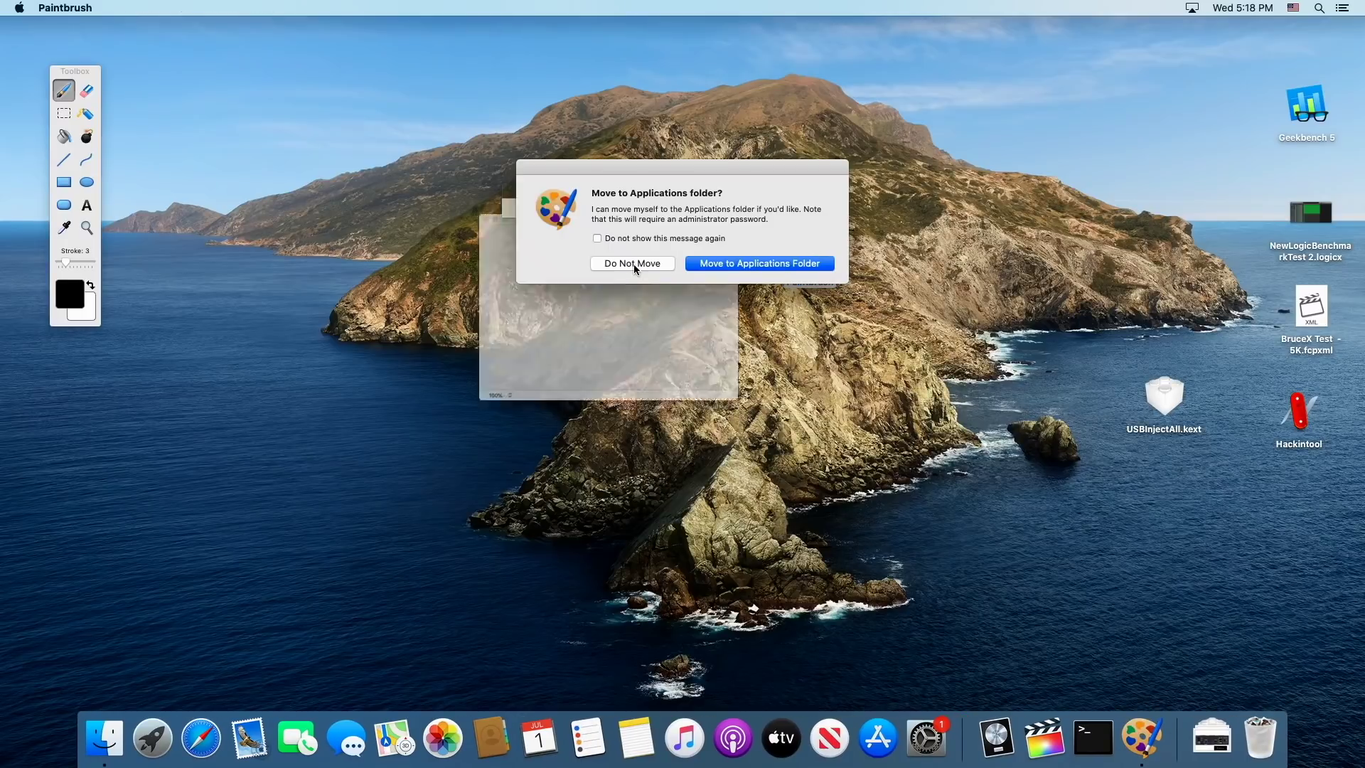
left_click(621, 292)
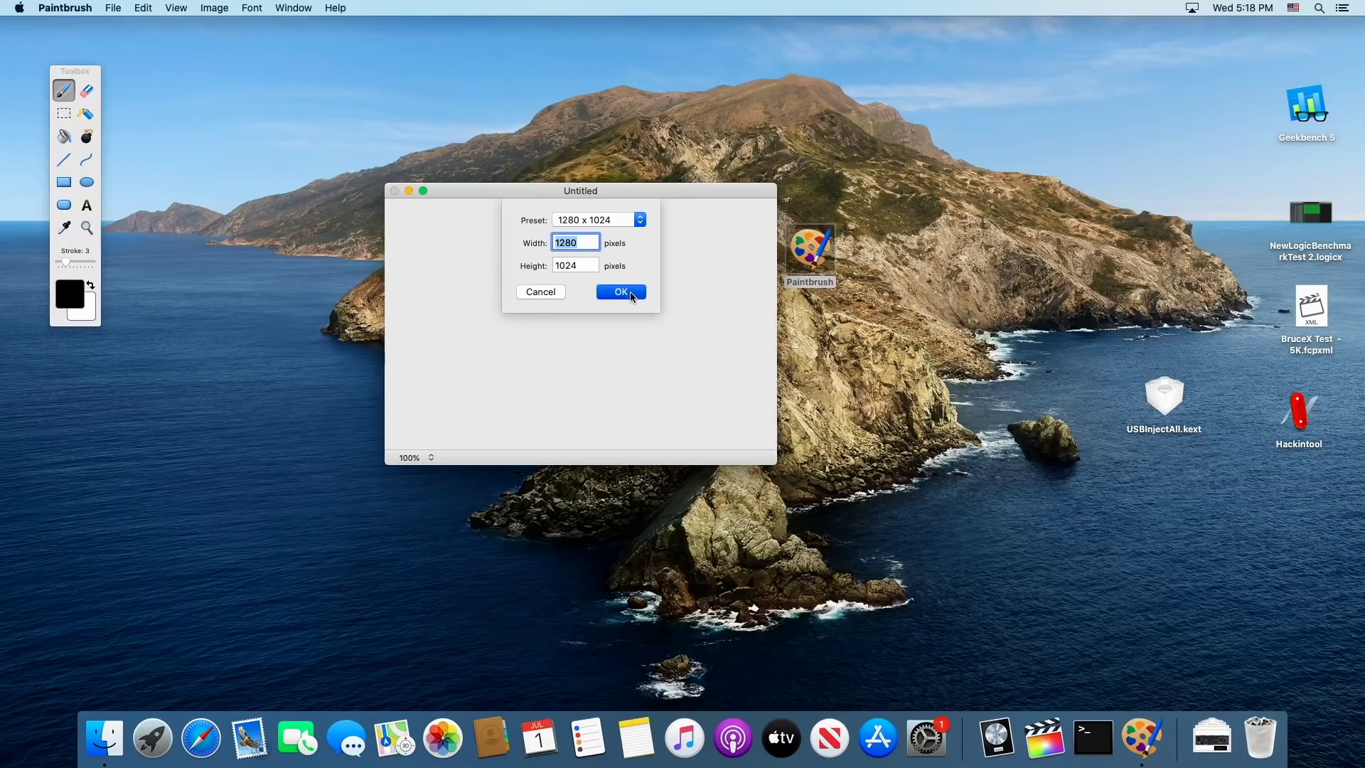
Step: Open the named-ports image from the Downloads folder
left_click(113, 8)
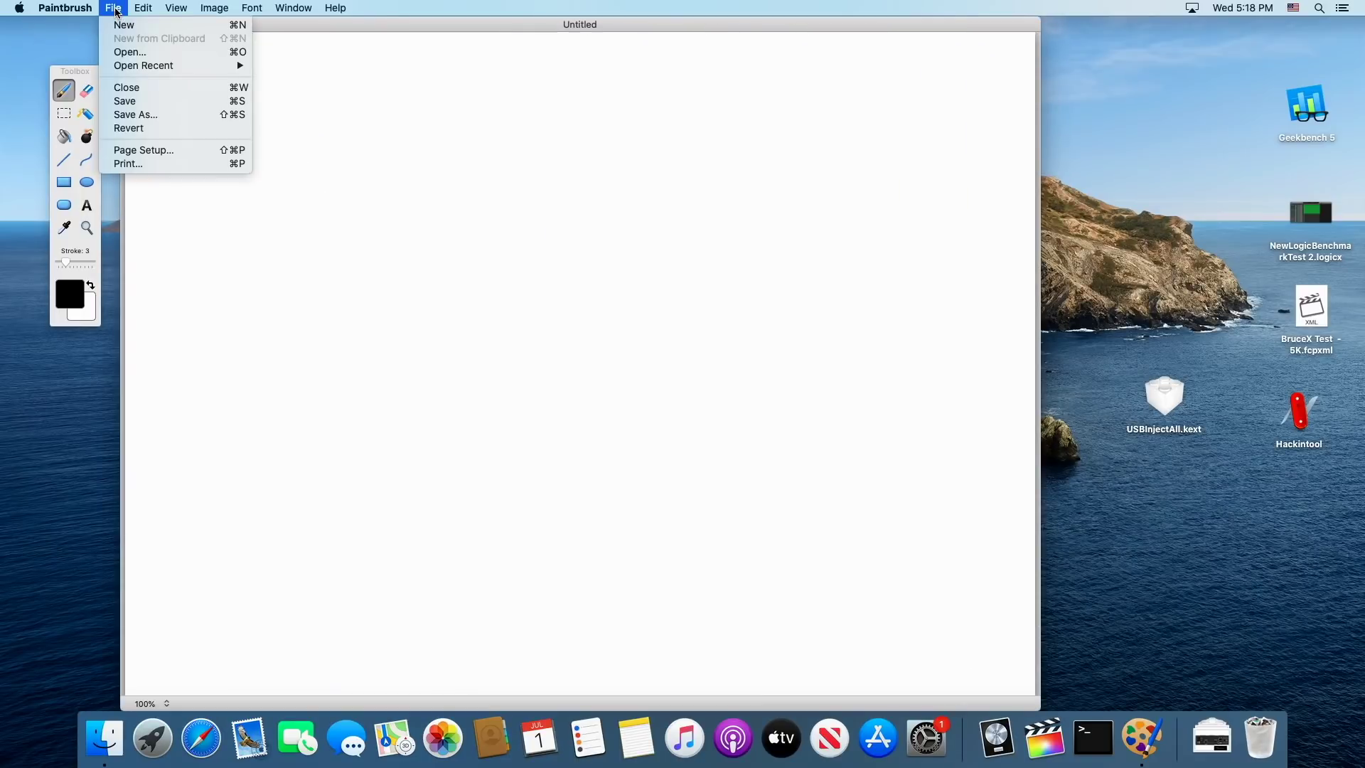
left_click(130, 53)
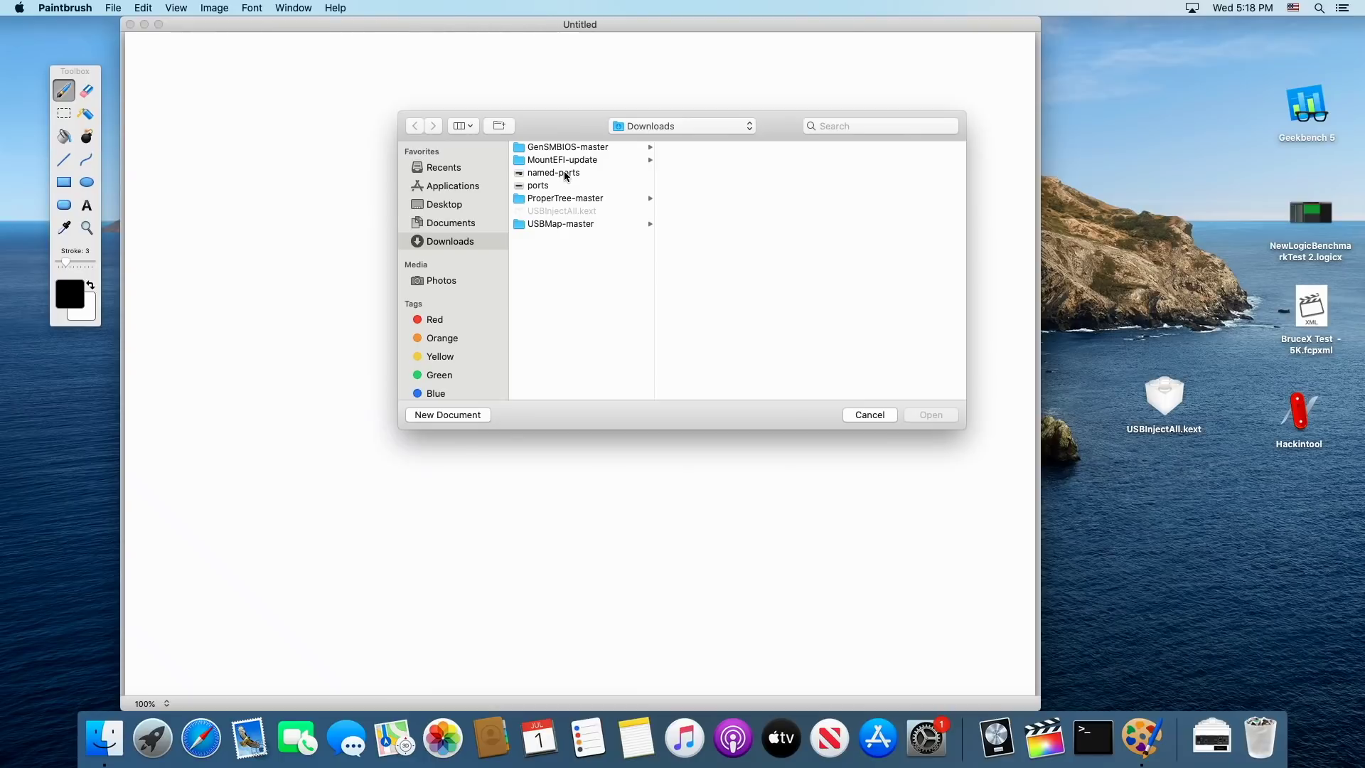
left_click(562, 173)
left_click(940, 415)
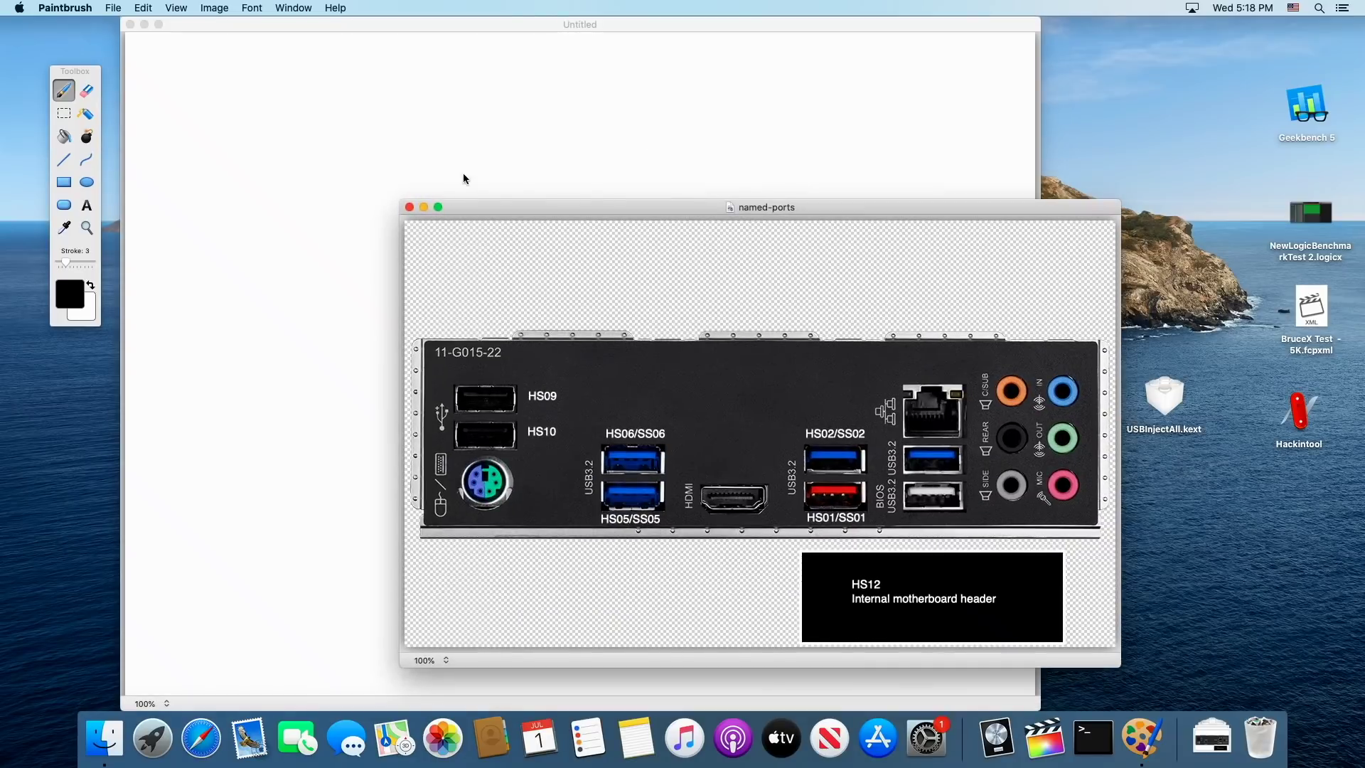
Step: Minimize the blank Untitled canvas and move the named-ports window clear of the desktop icons
left_click_drag(552, 207, 342, 150)
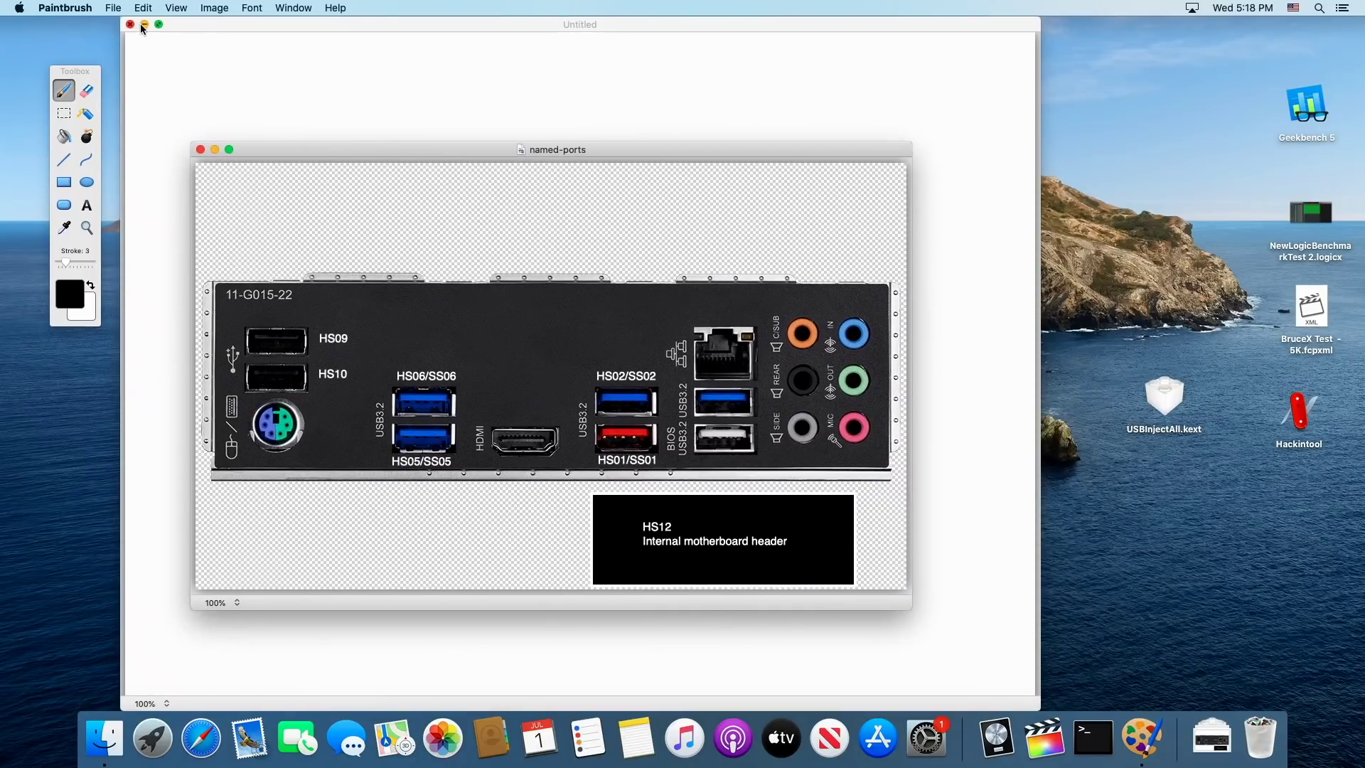
left_click(143, 25)
left_click_drag(462, 154, 420, 57)
Step: Launch Hackintool beside the named-ports image and show its USB ports list
left_click(1329, 546)
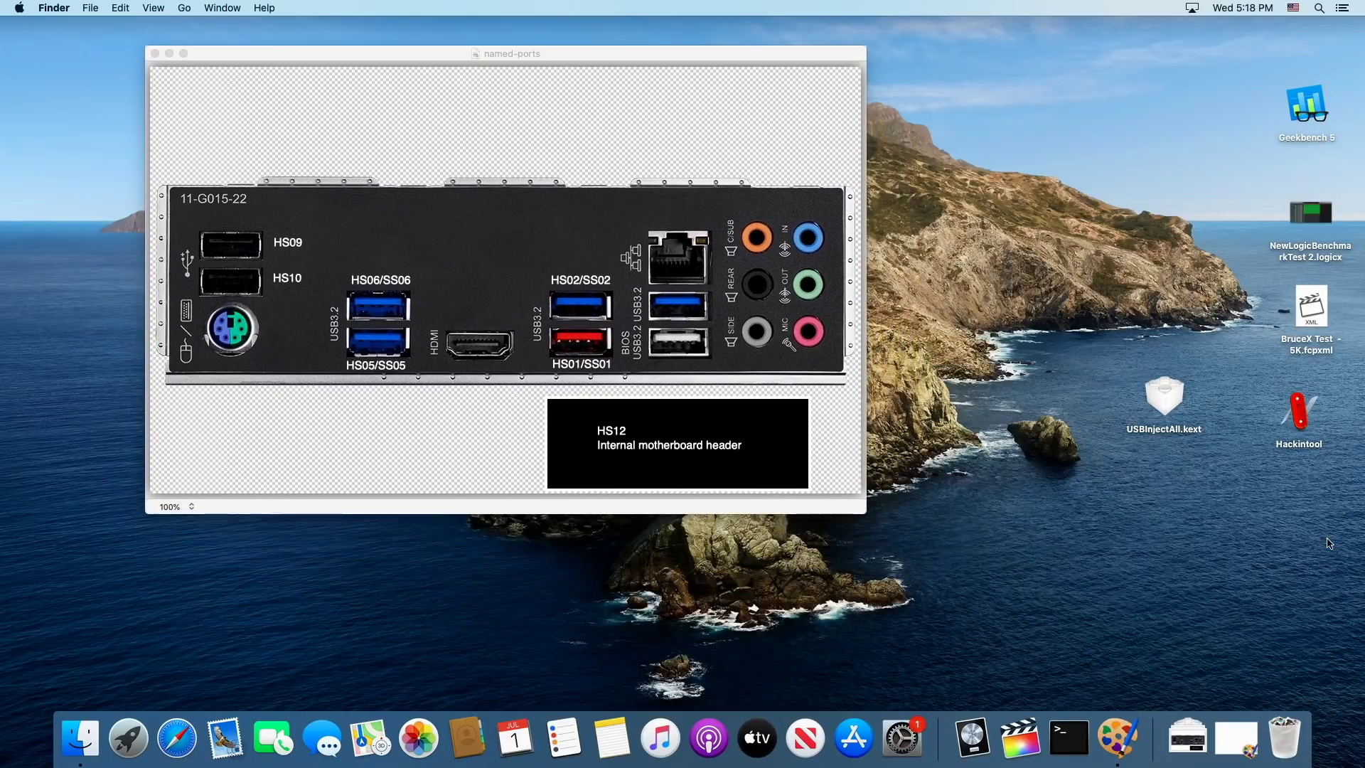
double_click(1301, 416)
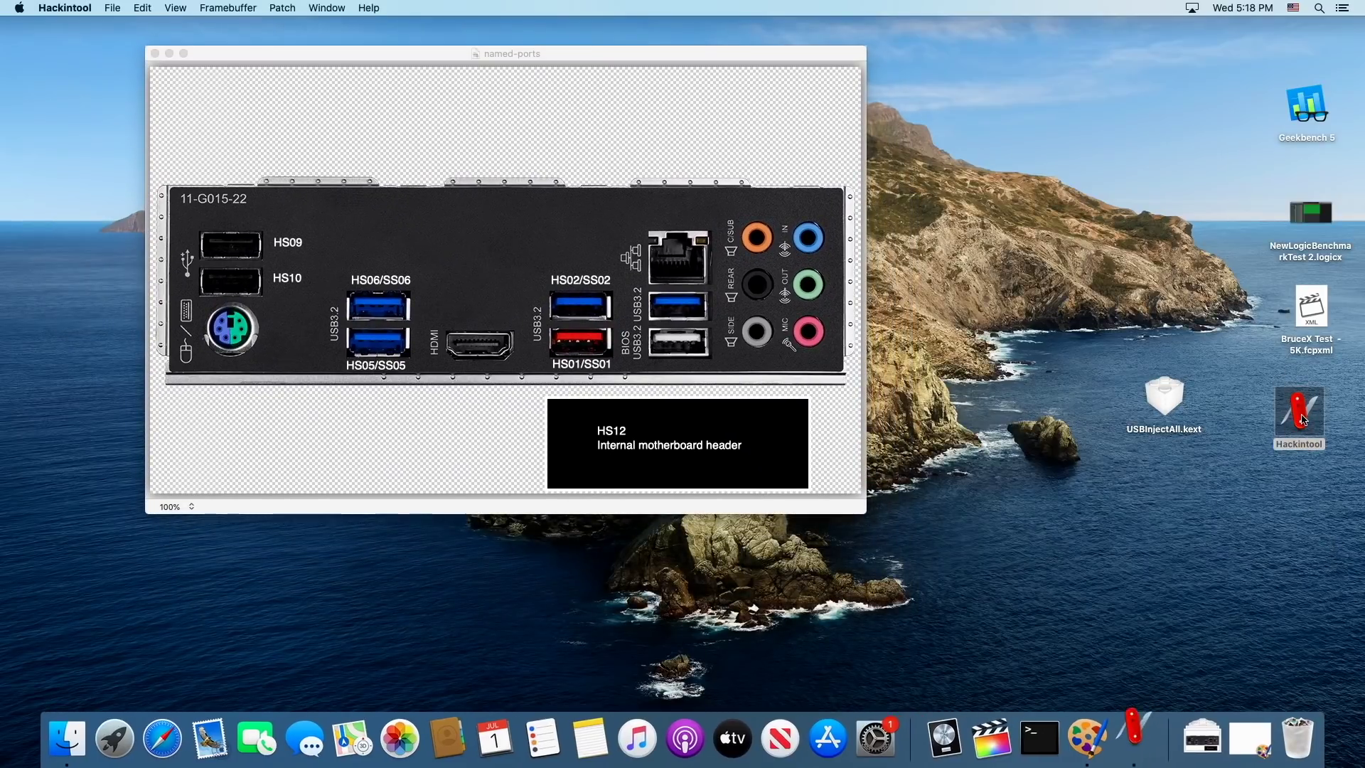
left_click_drag(1142, 91, 1080, 70)
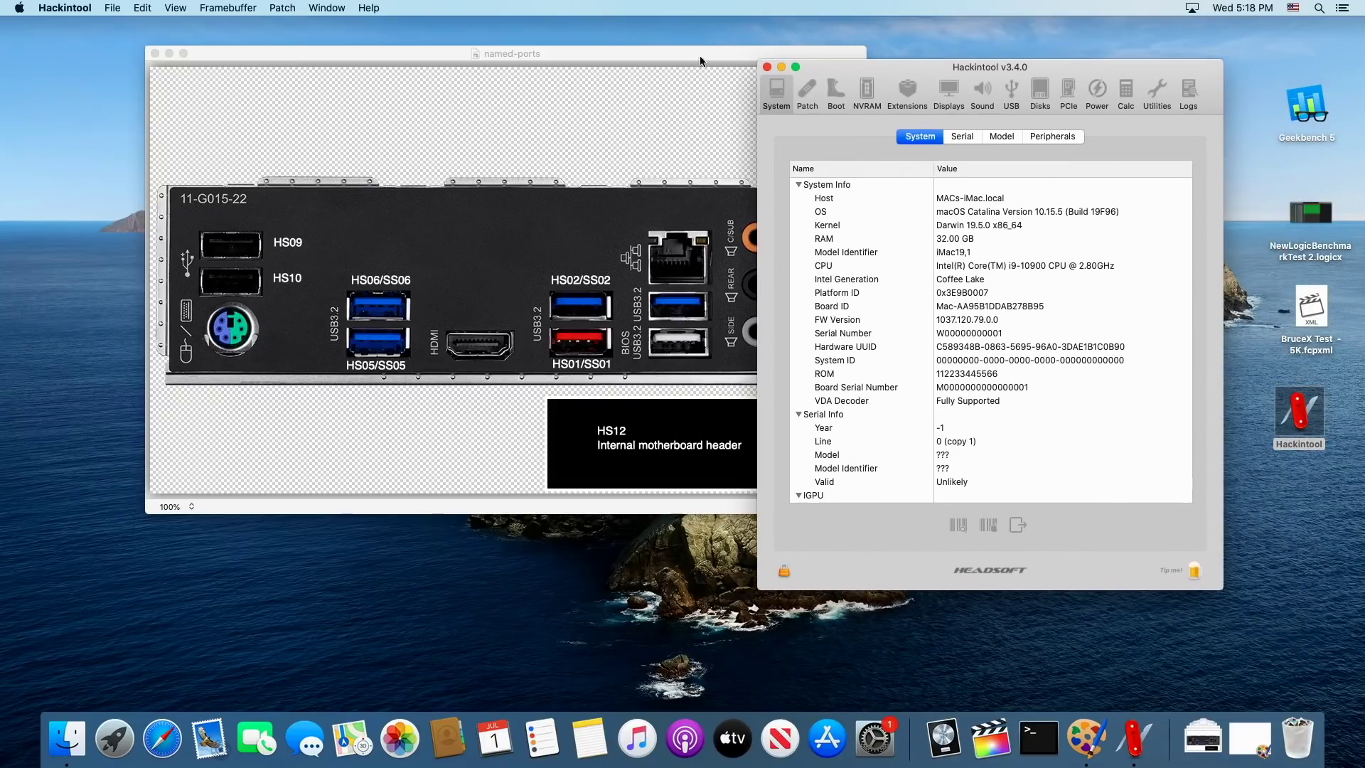
left_click_drag(700, 55, 566, 54)
left_click_drag(911, 64, 900, 50)
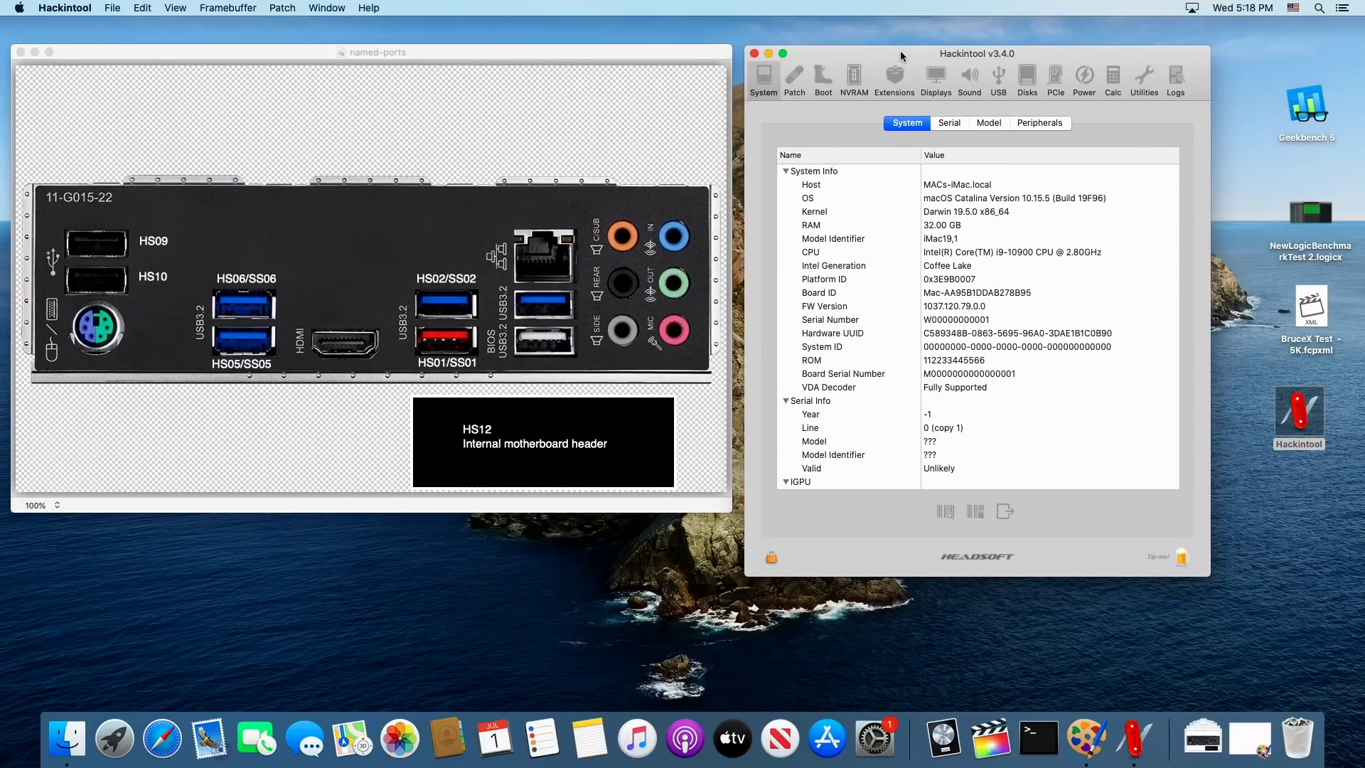
left_click(999, 91)
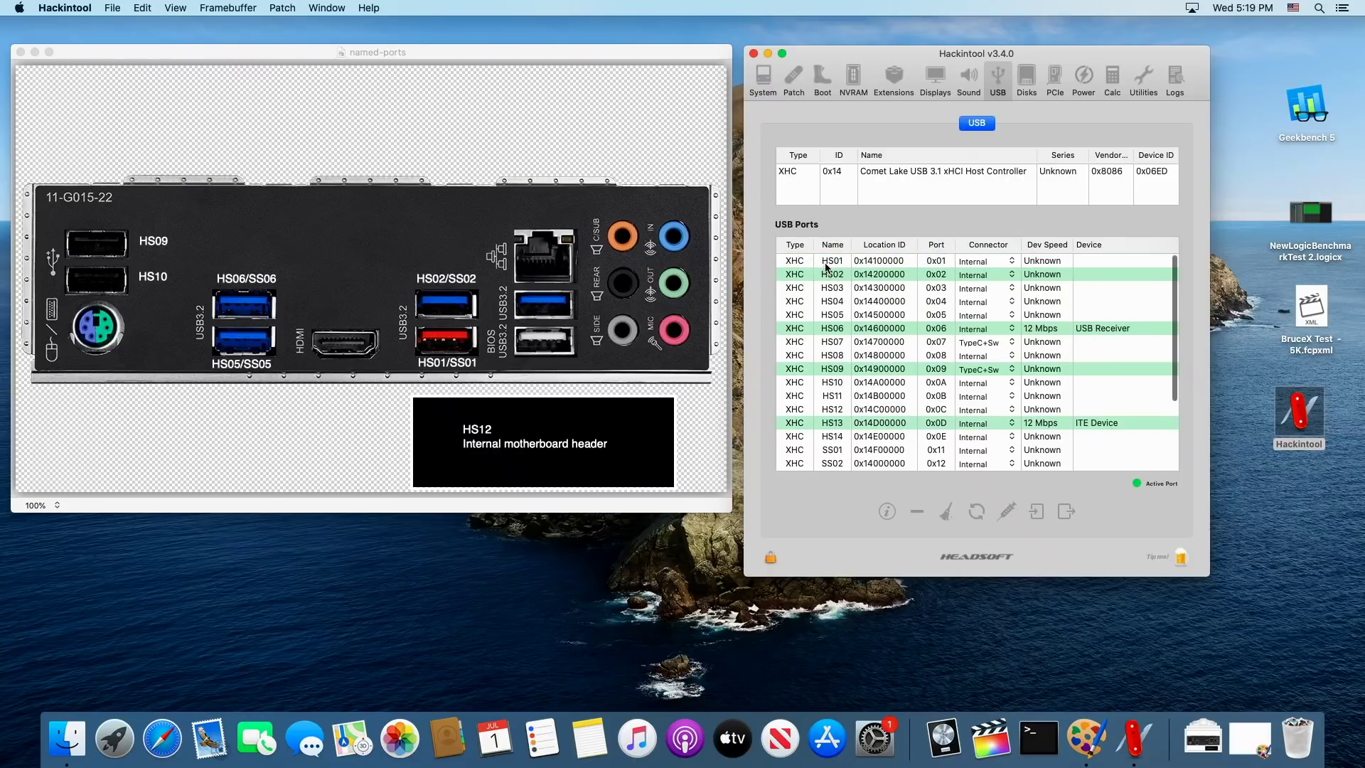
Step: Check the USB ports list for the entries that become active as the flash drive is plugged into each socket
scroll(867, 427, "down", 2)
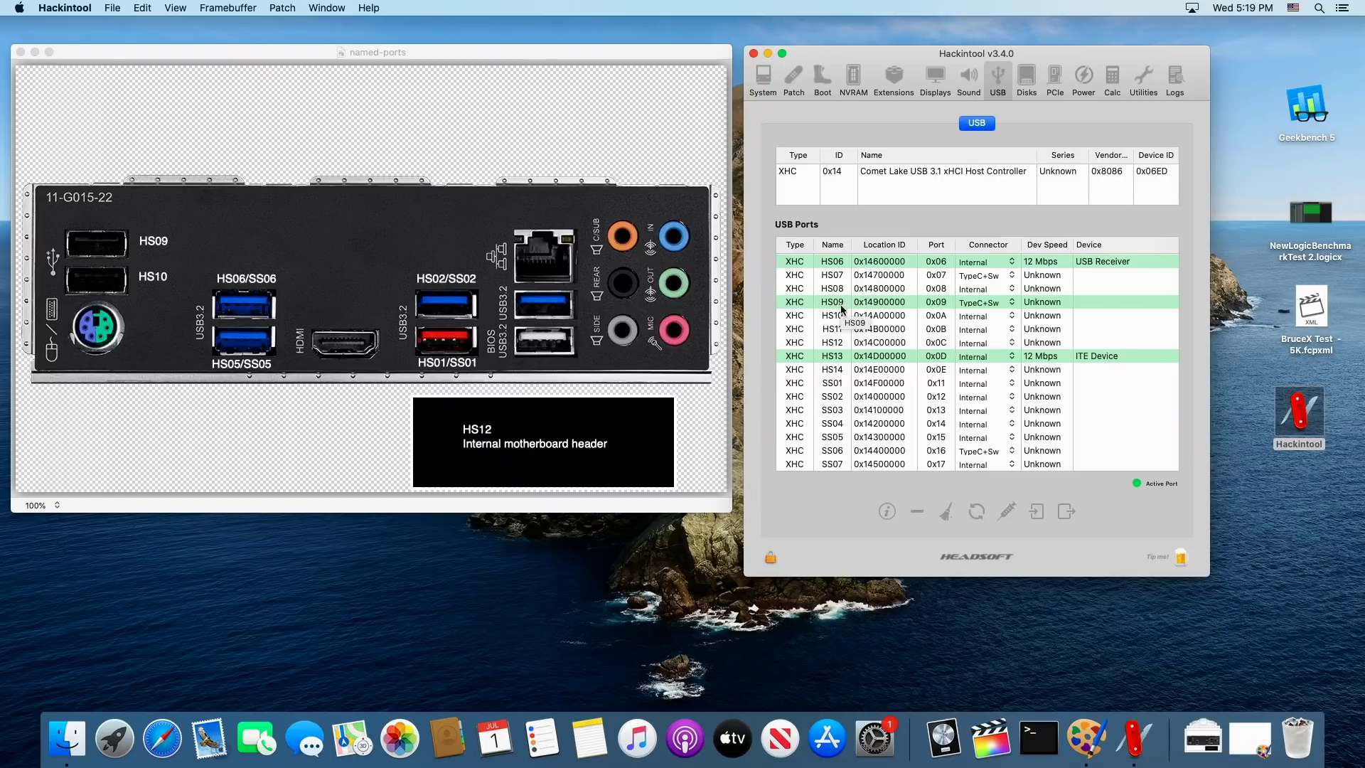
scroll(828, 285, "down", 2)
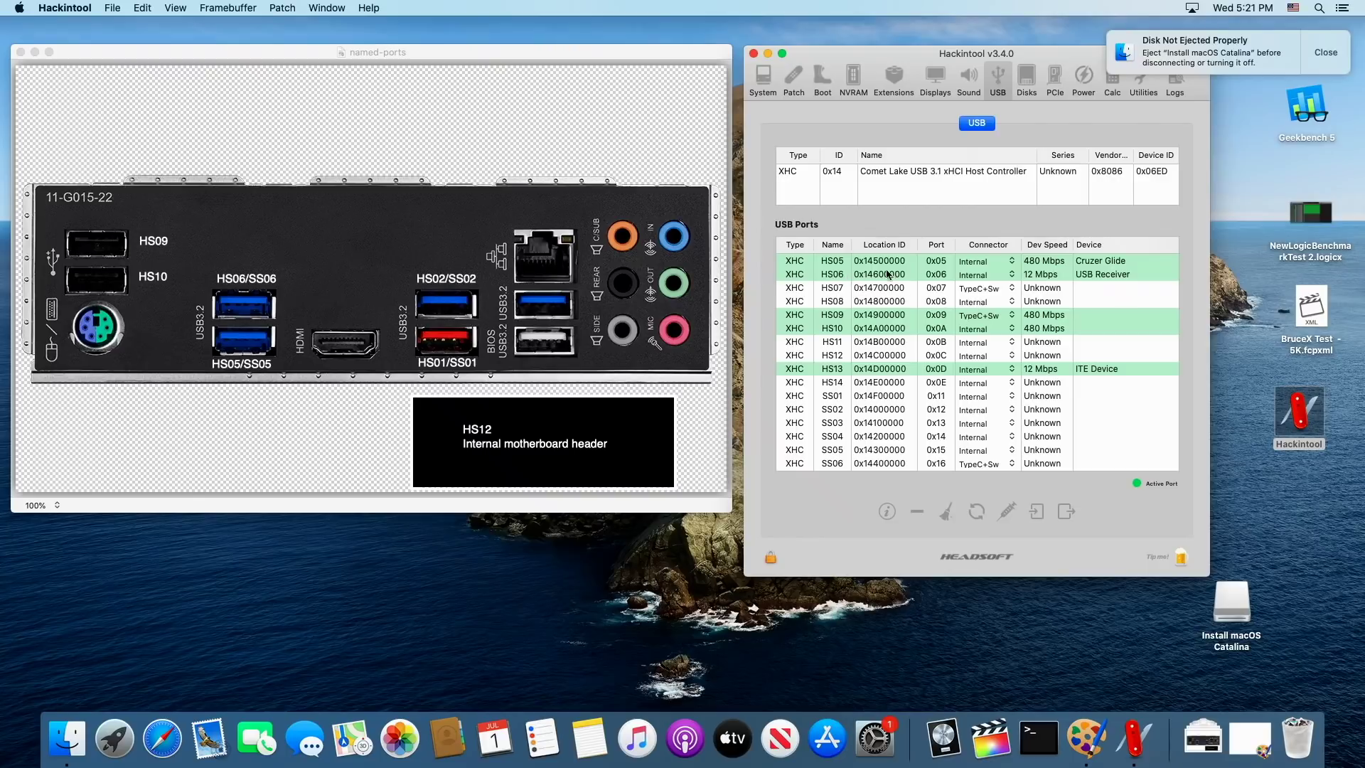
left_click(1097, 265)
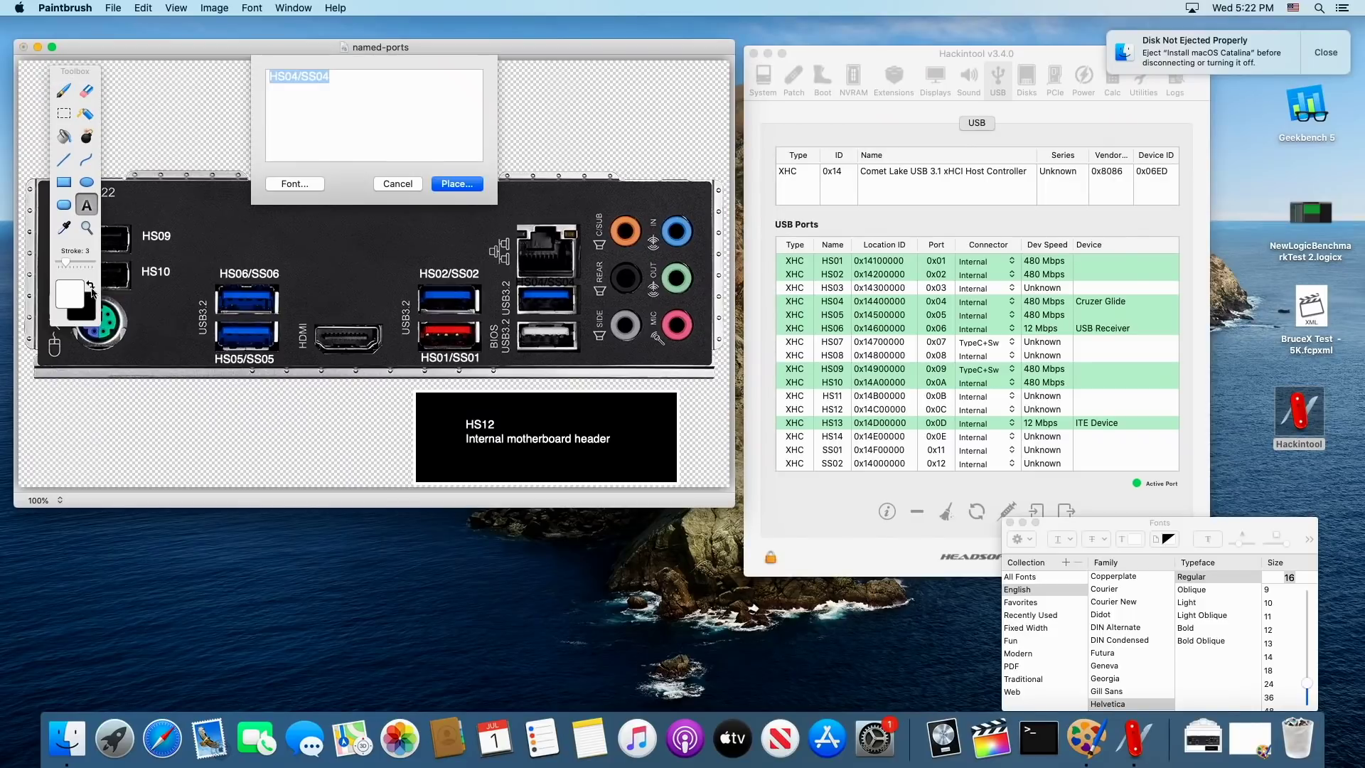
Step: In the named-ports image in Paintbrush, label the blue USB port below the Ethernet jack HS04/SS04 and the white port HS03/ss03
left_click(455, 183)
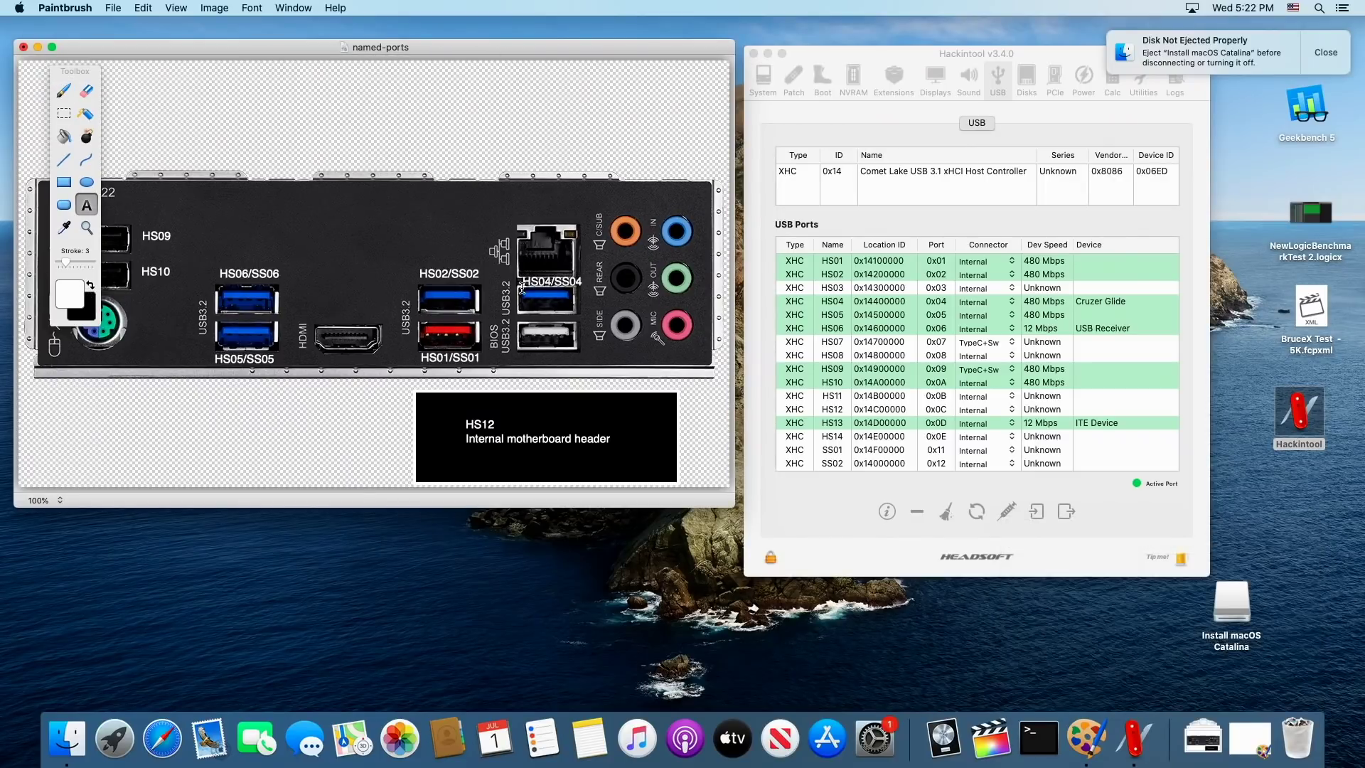
left_click(517, 288)
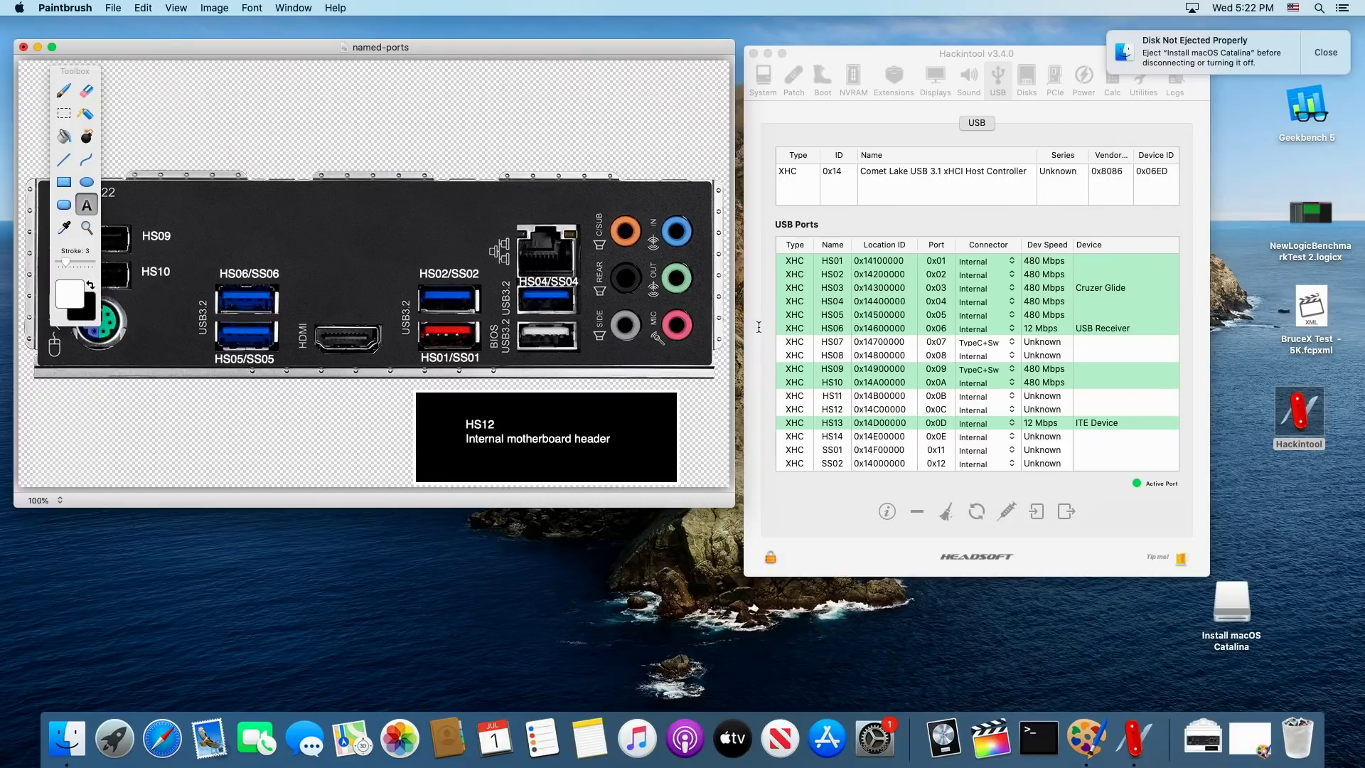
left_click(519, 353)
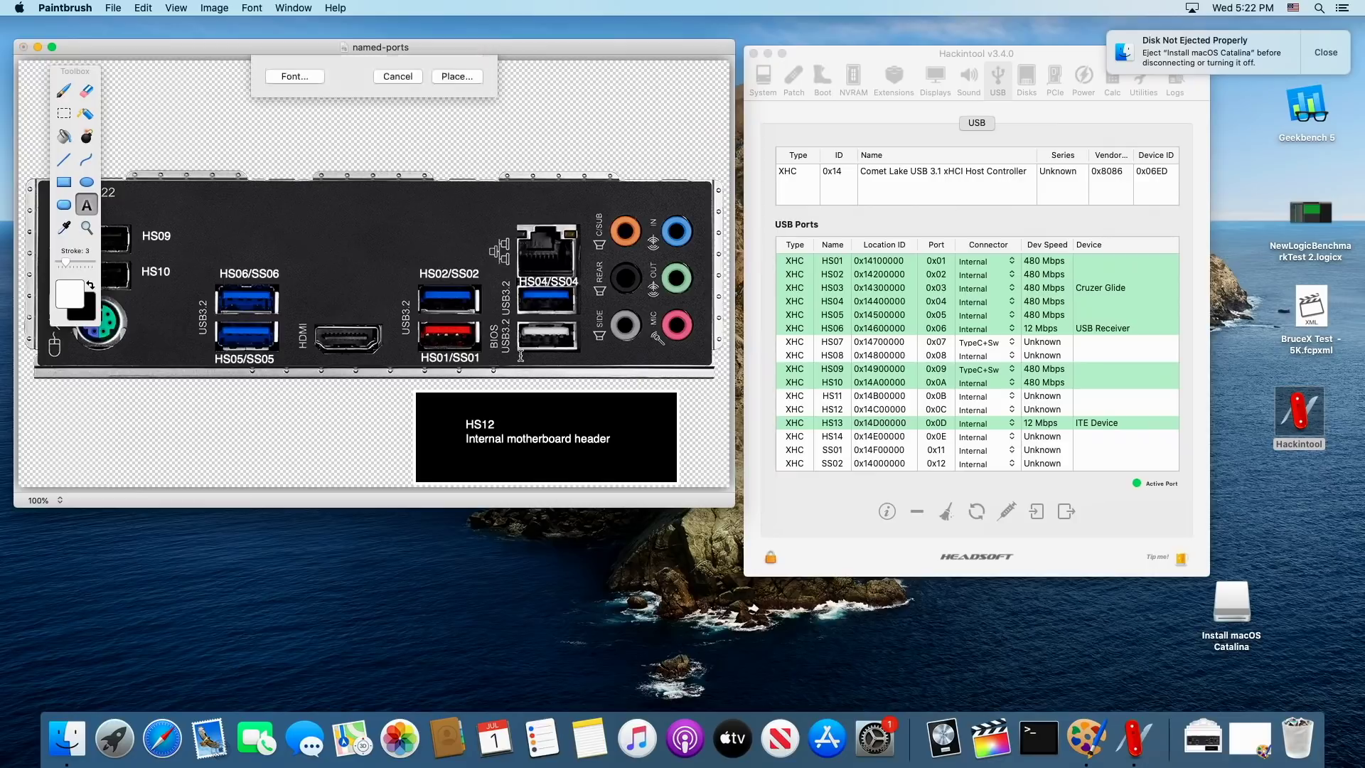
key("BackSpace")
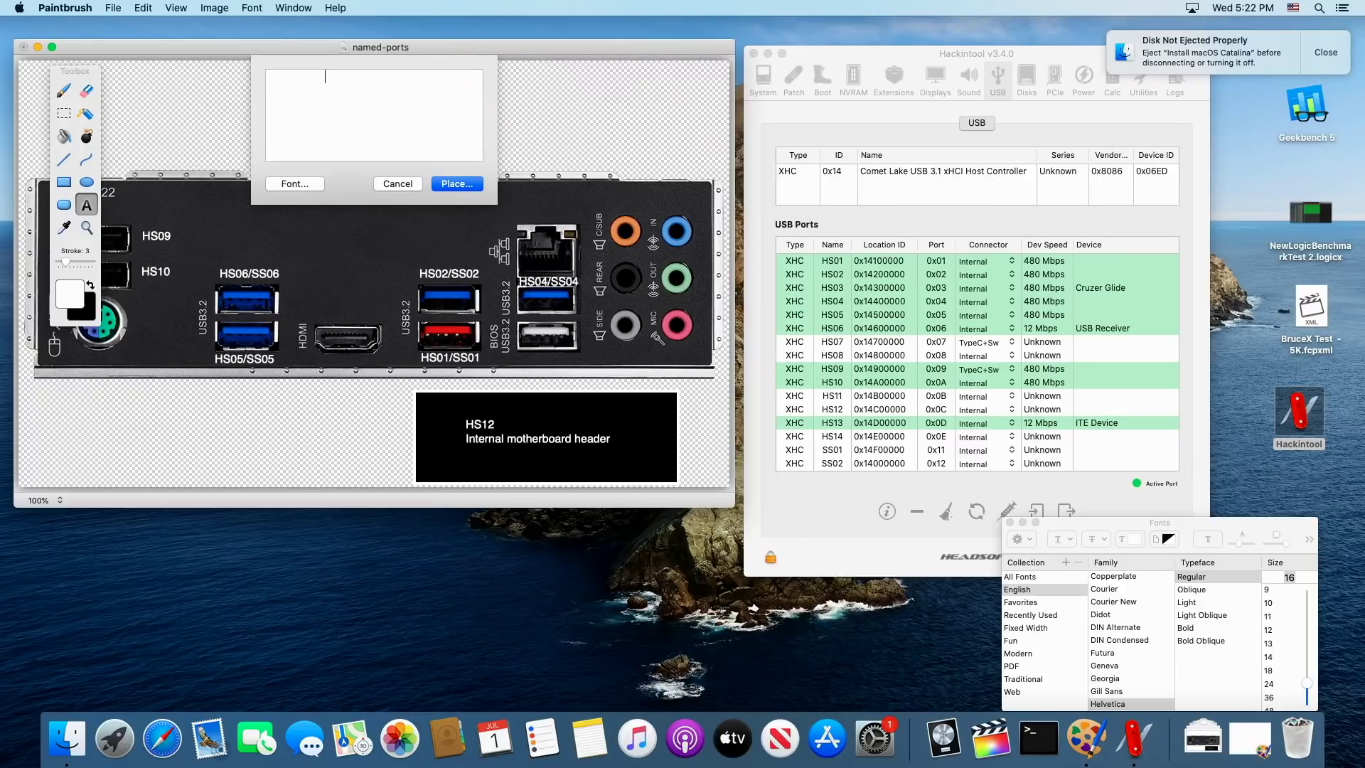
left_click(457, 183)
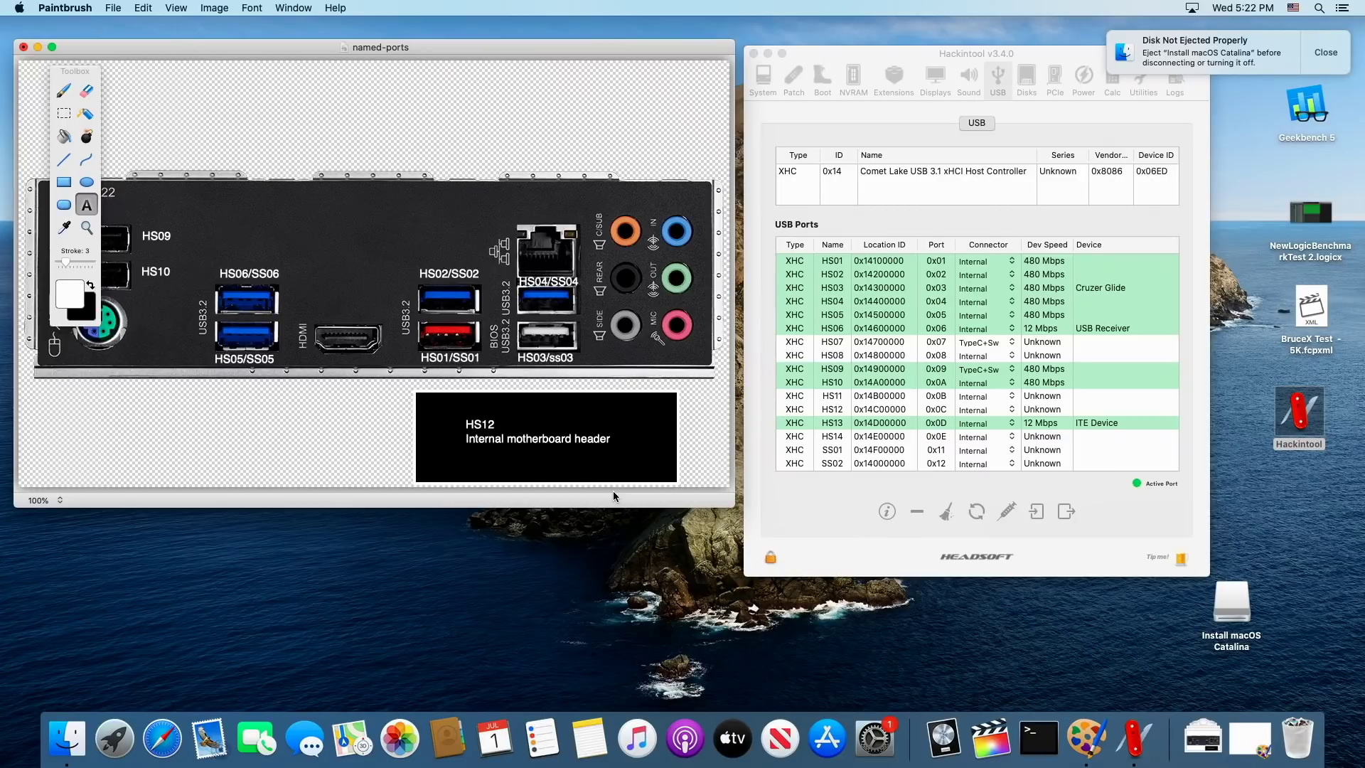
Step: Raise the named-ports window, move the Toolbox clear of the port drawing, and bring Hackintool in front beside the image
mouse_move(434, 48)
left_mouse_down()
mouse_move(484, 37)
mouse_move(440, 27)
left_mouse_up()
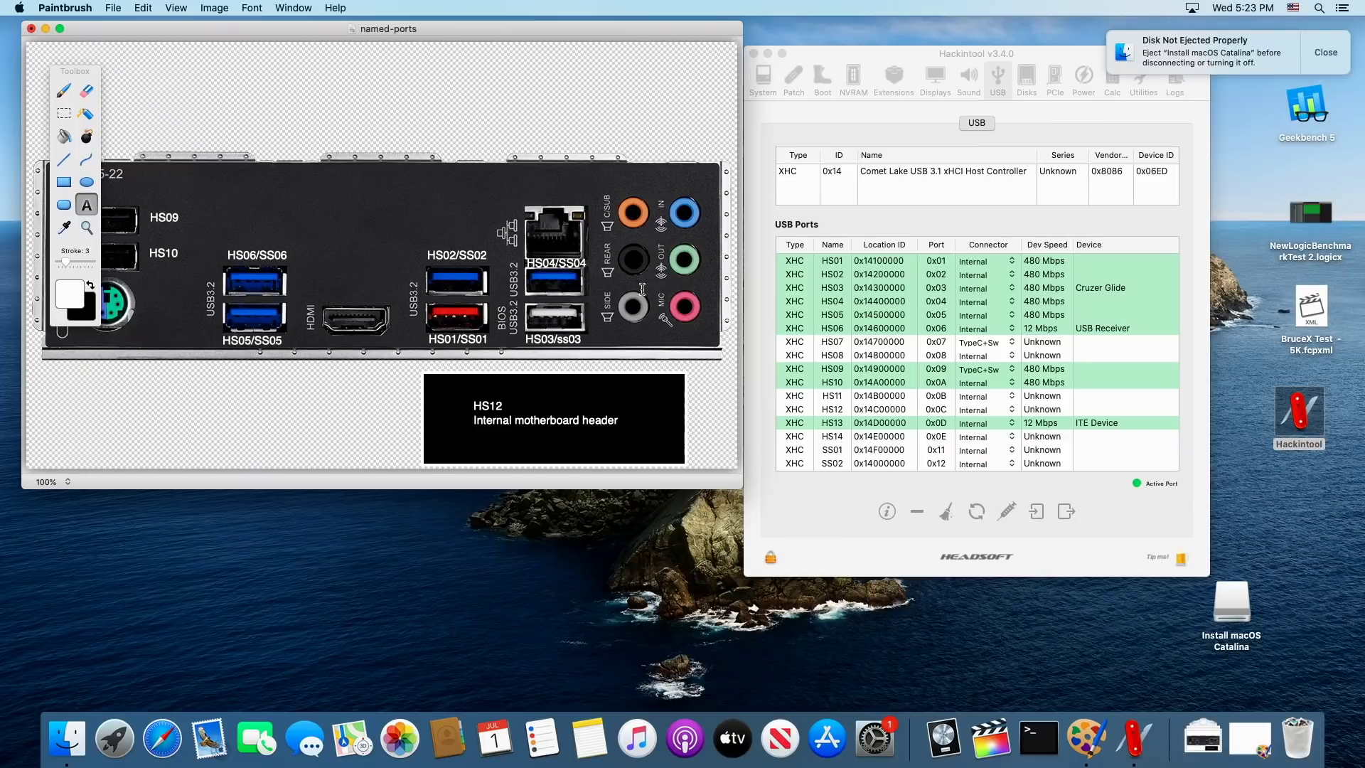
mouse_move(80, 73)
left_mouse_down()
mouse_move(70, 251)
mouse_move(115, 446)
left_mouse_up()
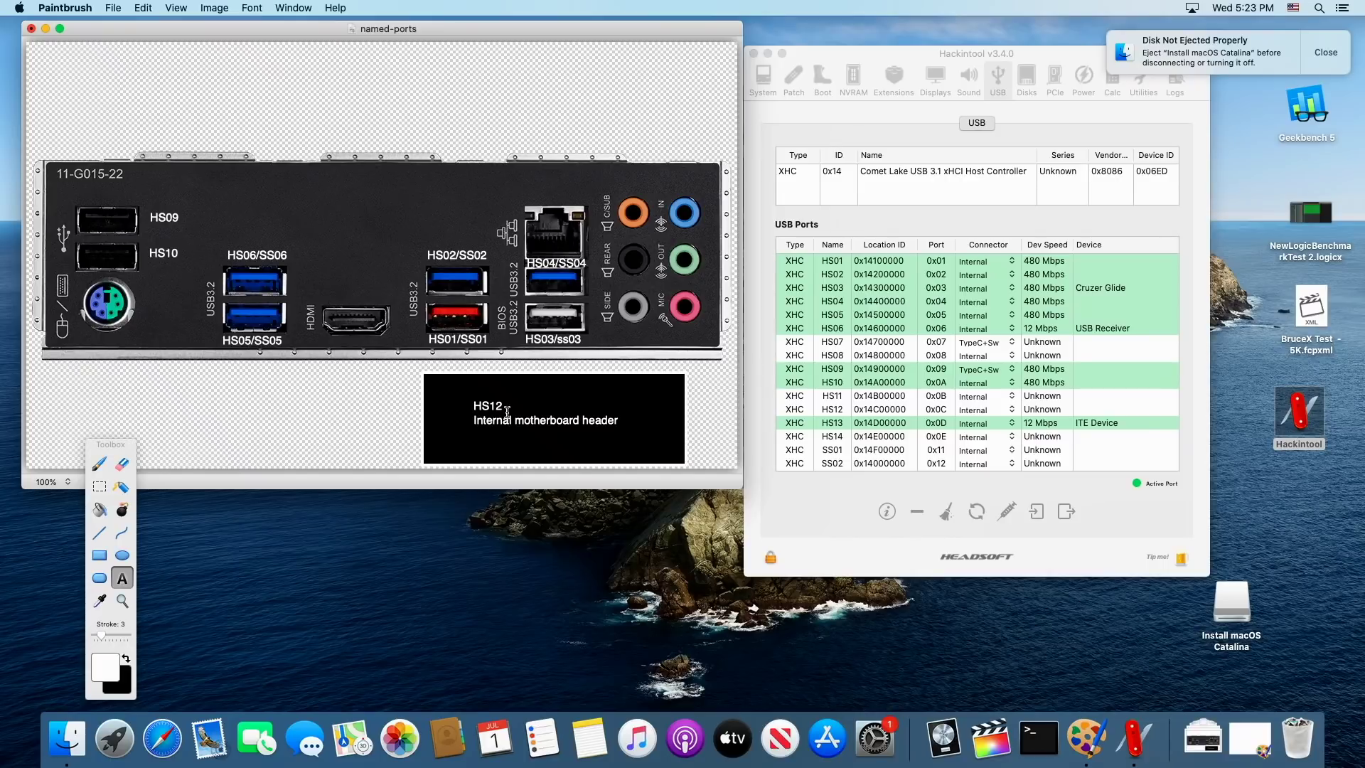
left_click_drag(986, 60, 942, 43)
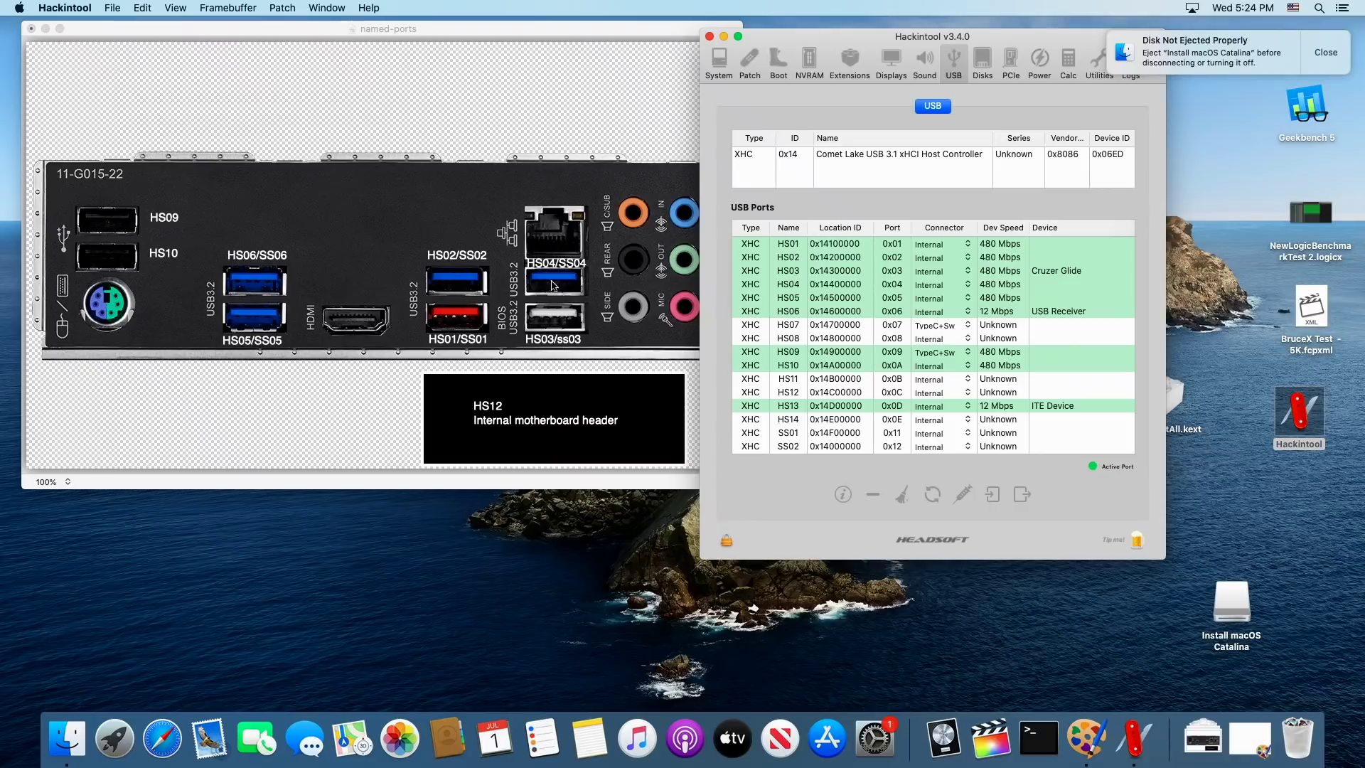
Step: Remove the unused ports HS07, HS08, HS11, HS13, HS14 and SS07 through SS10 from the USB ports list
left_click(791, 328)
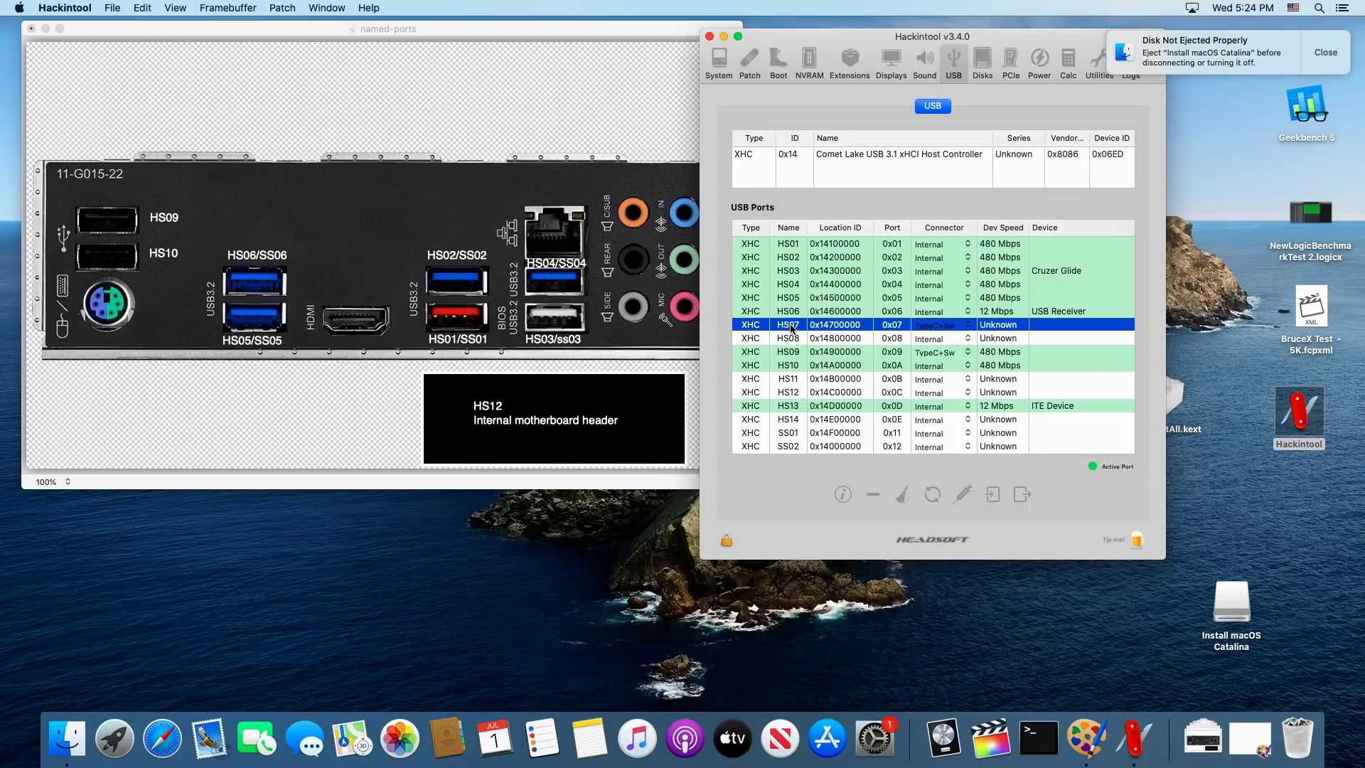
left_click(766, 337, "shift")
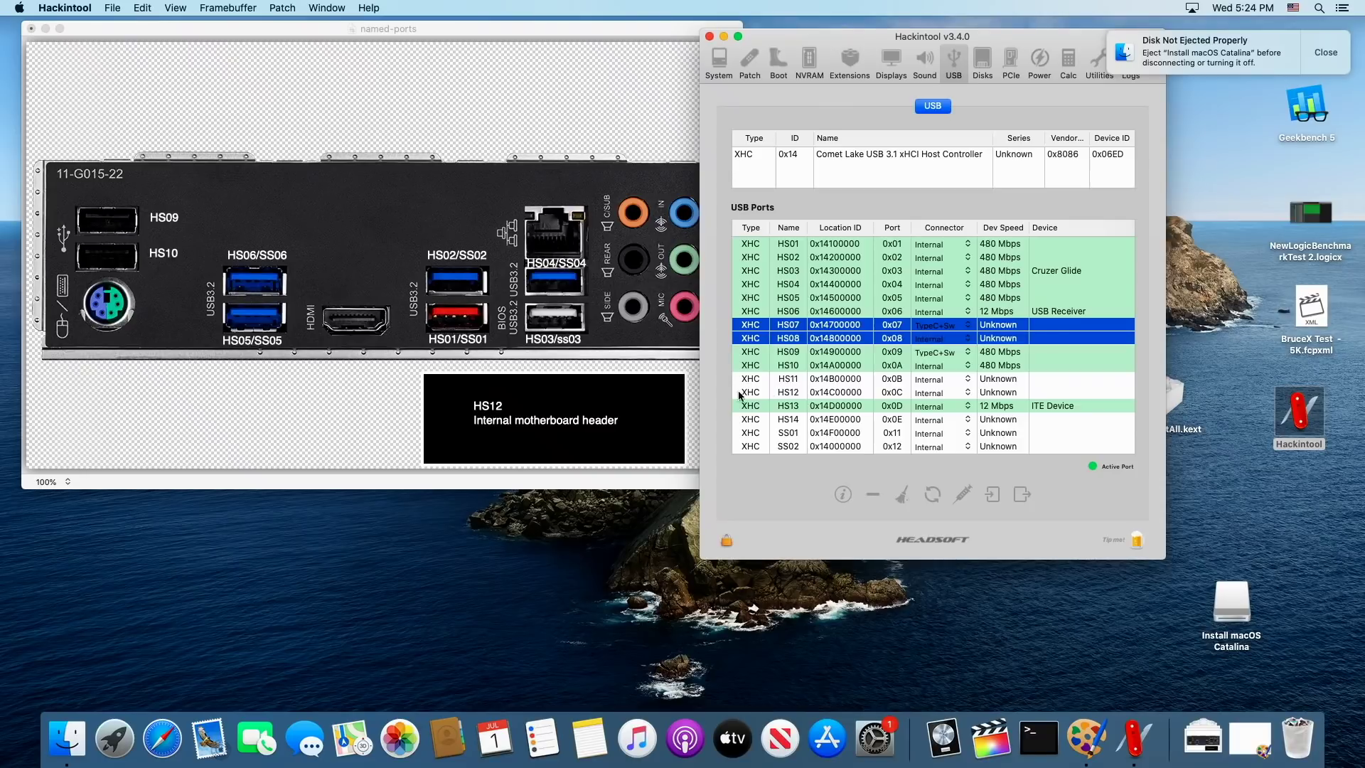
left_click(797, 382, "super")
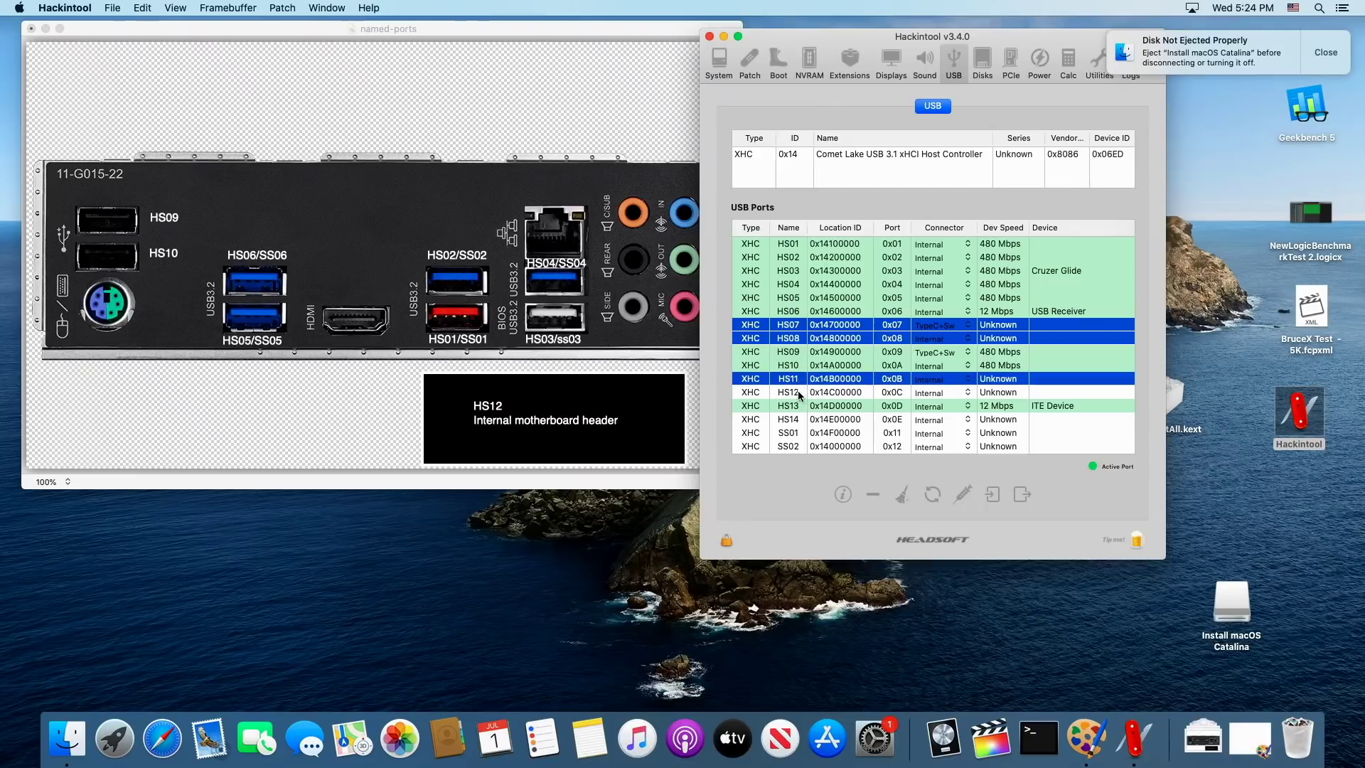
left_click(797, 405, "super")
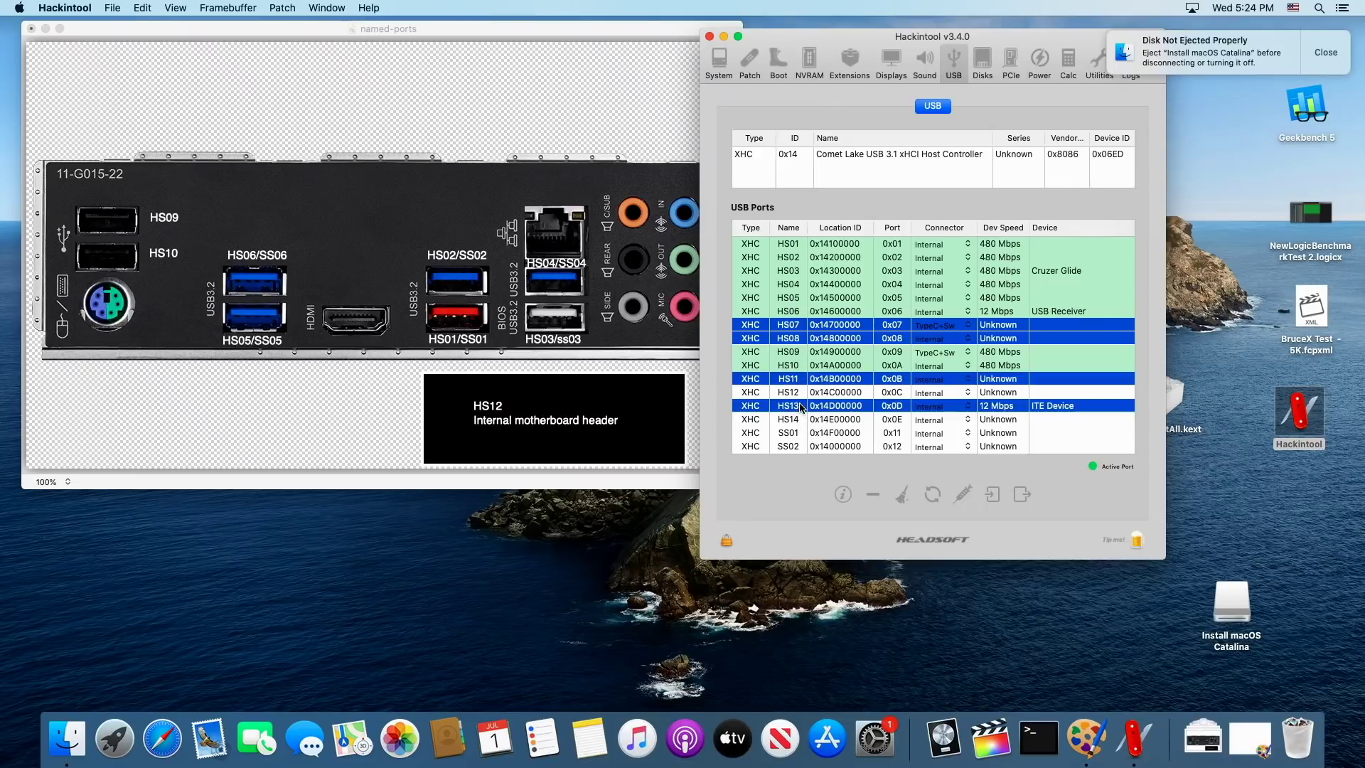
left_click(796, 420, "super")
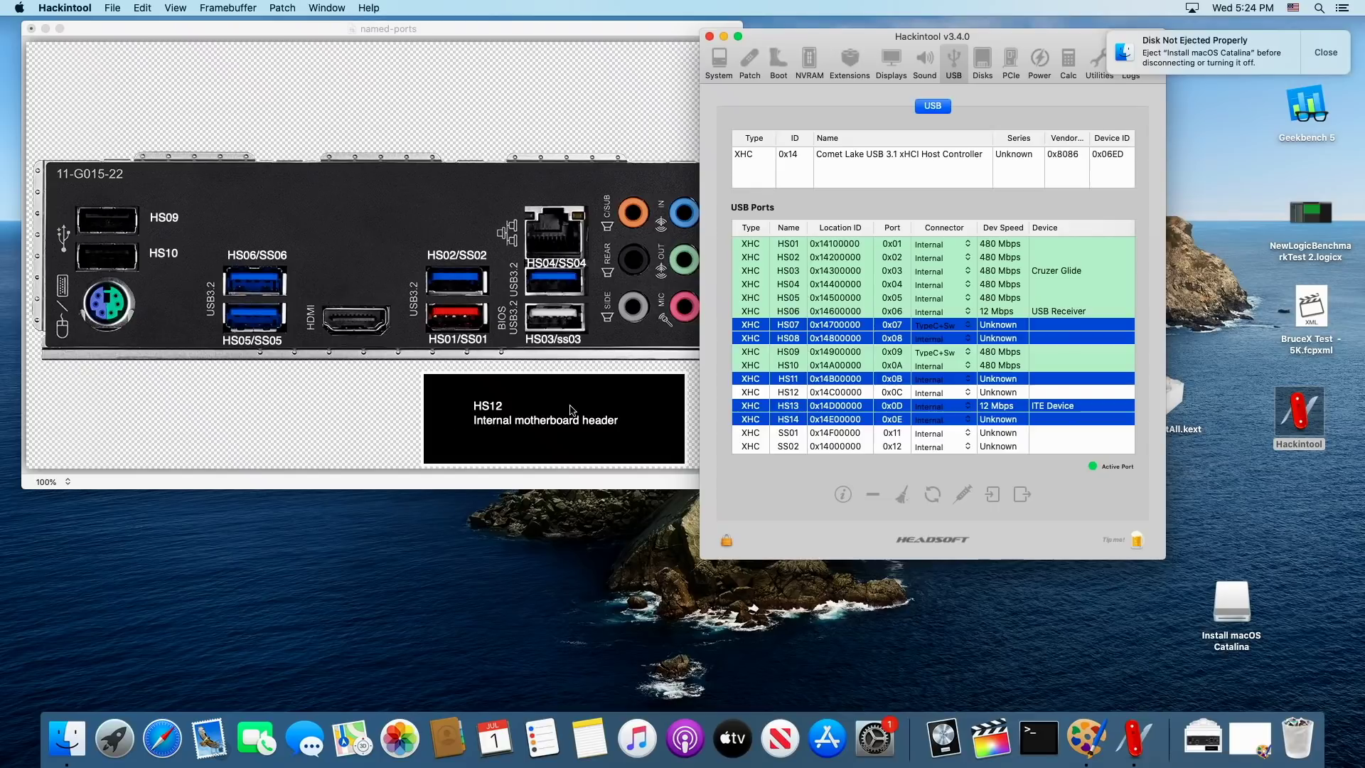
scroll(821, 376, "down", 3)
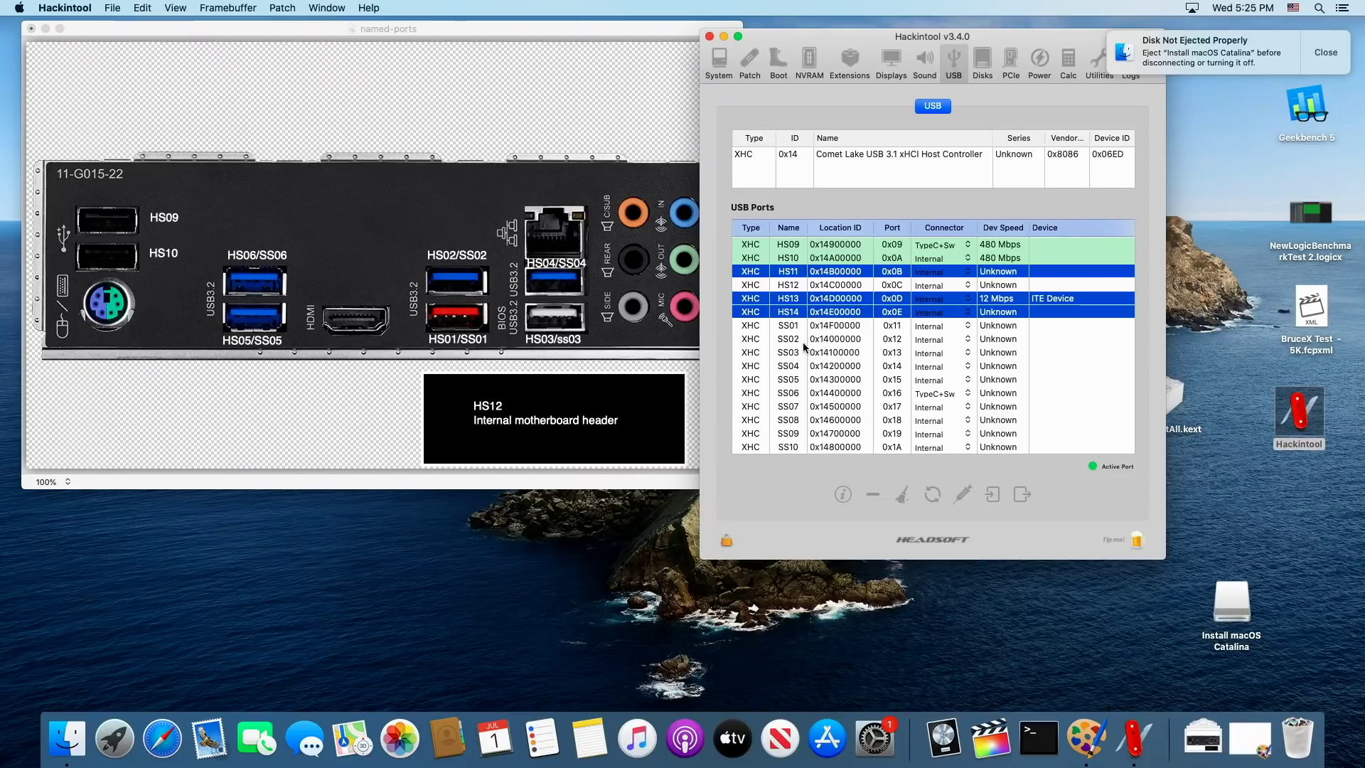
left_click(797, 405, "super")
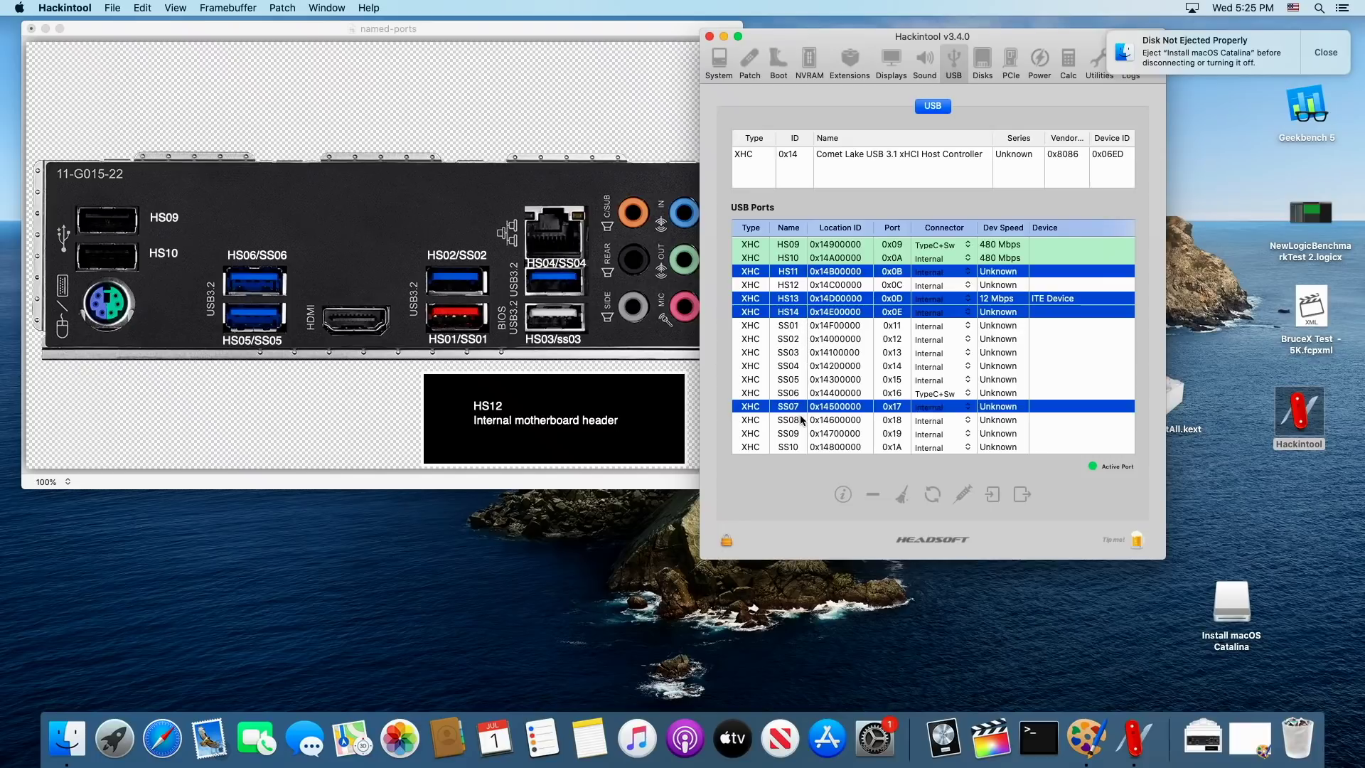
left_click(802, 419, "super")
left_click(804, 431, "super")
left_click(799, 445, "super")
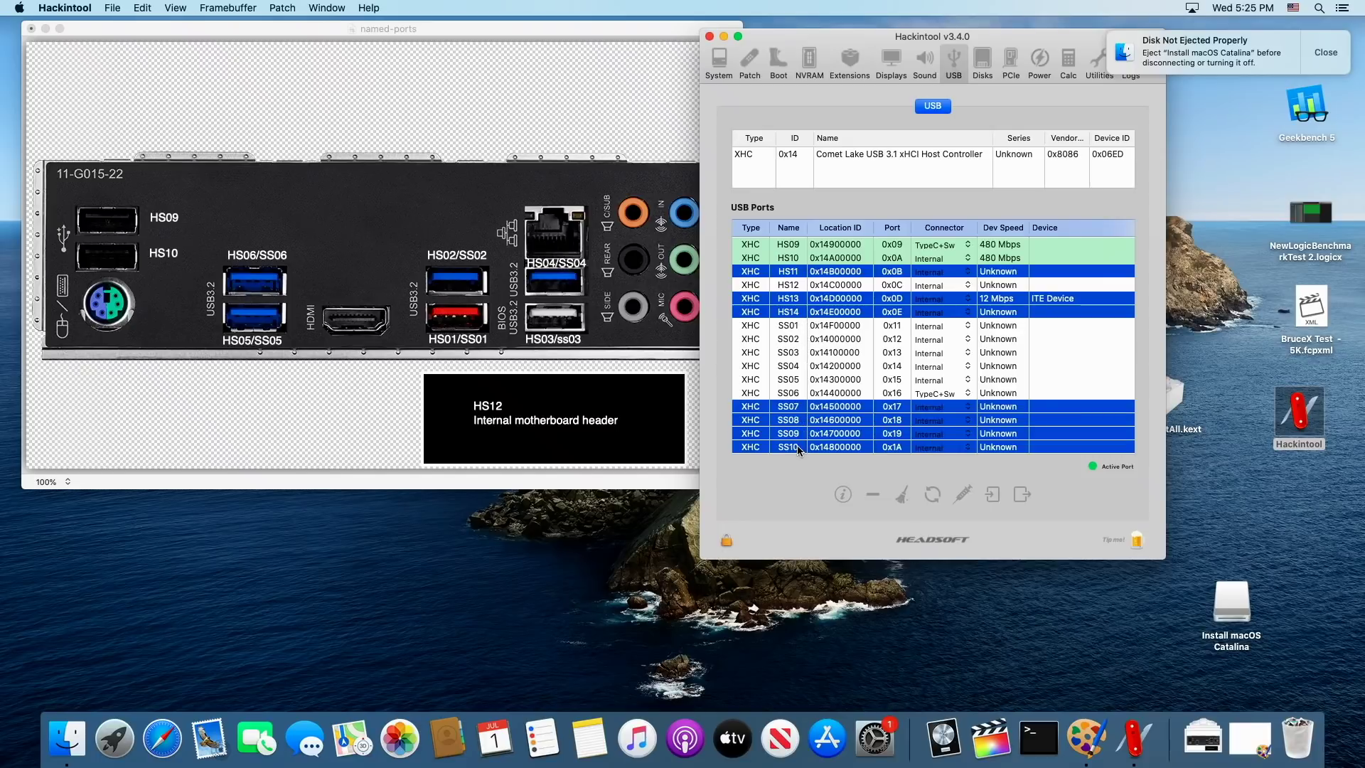
scroll(904, 384, "up", 4)
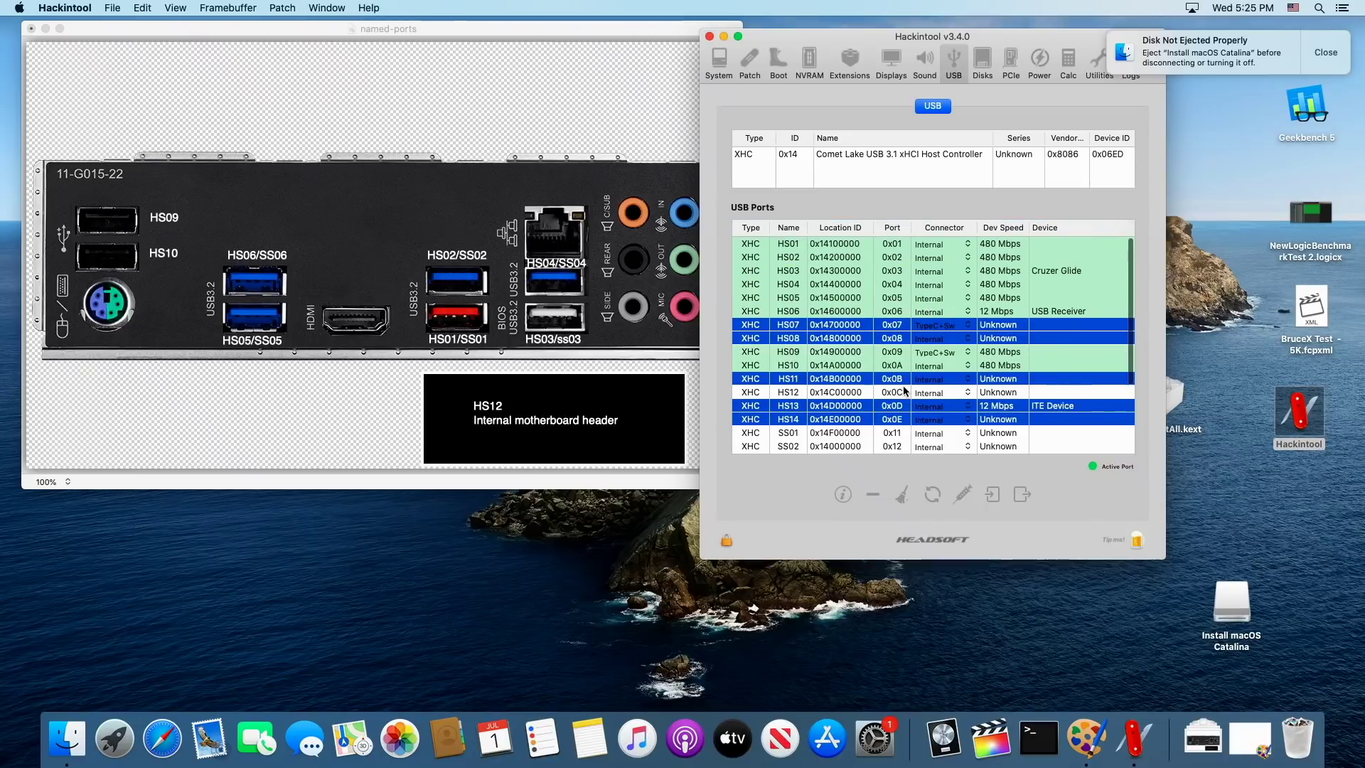
scroll(904, 390, "down", 4)
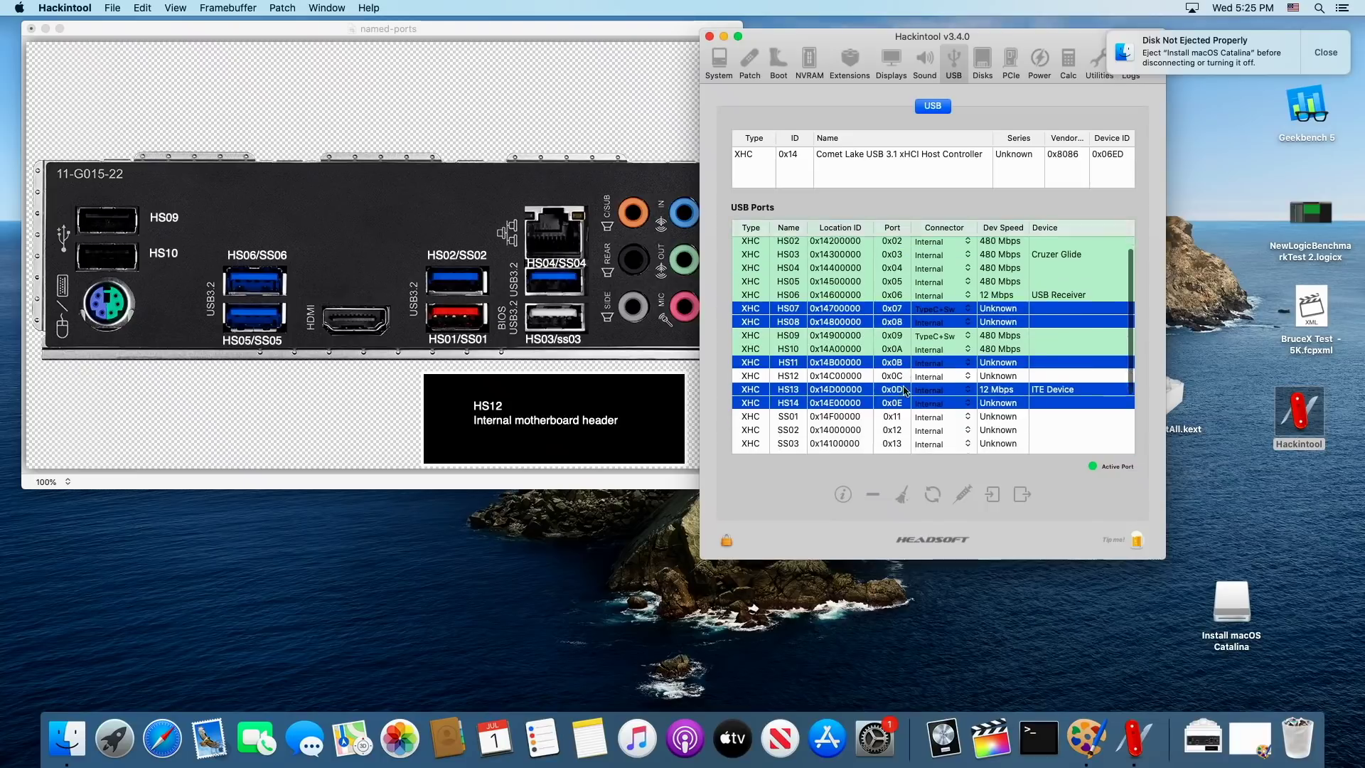
left_click(875, 497)
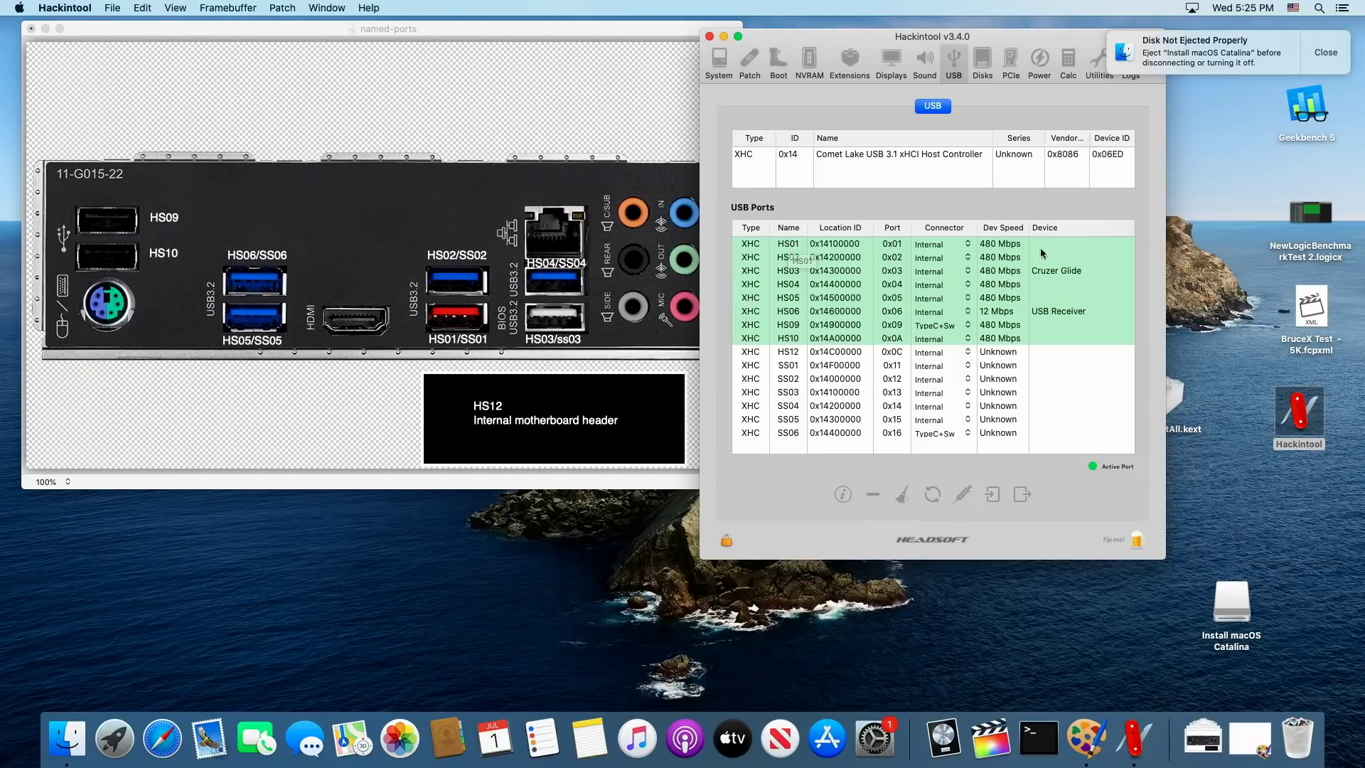
Step: Export the remaining USB port configuration and select the generated USBPorts.kext on the Desktop
left_click(1021, 494)
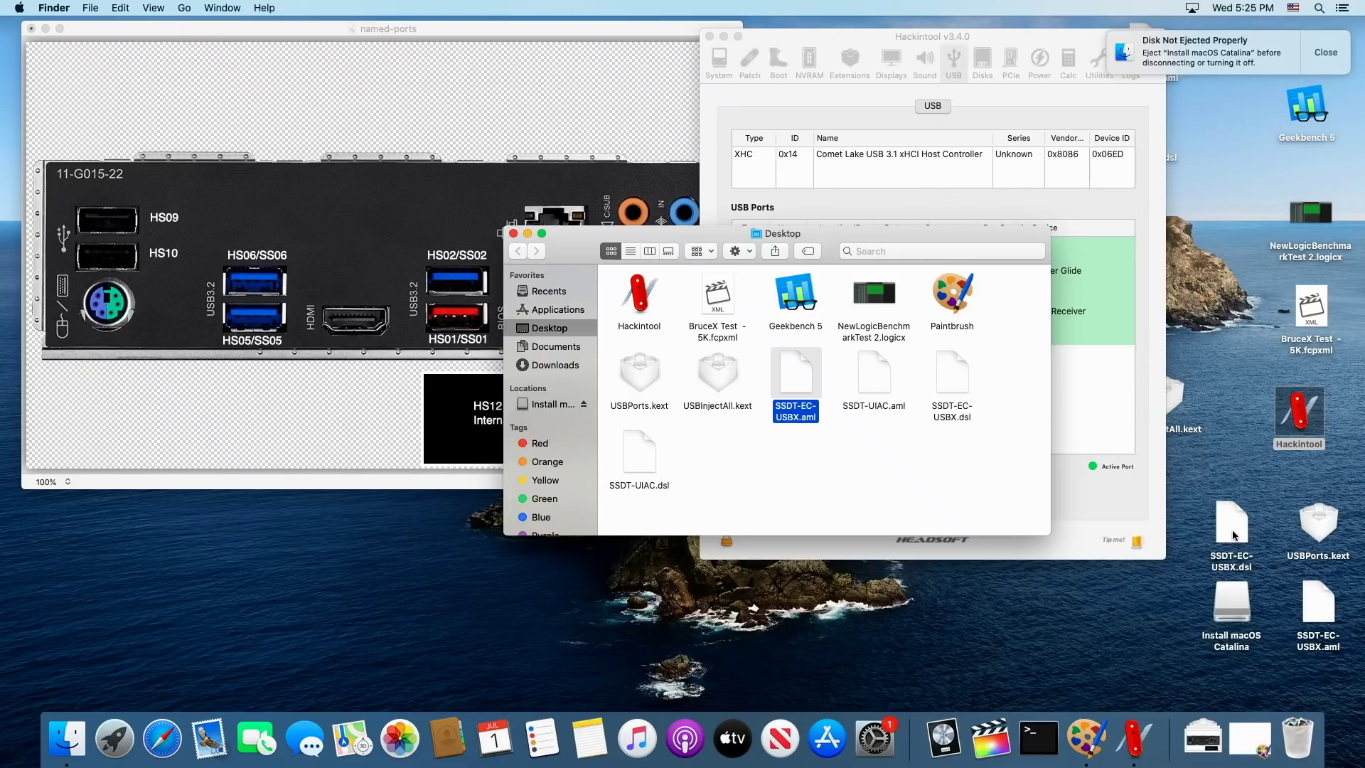
left_click(779, 462)
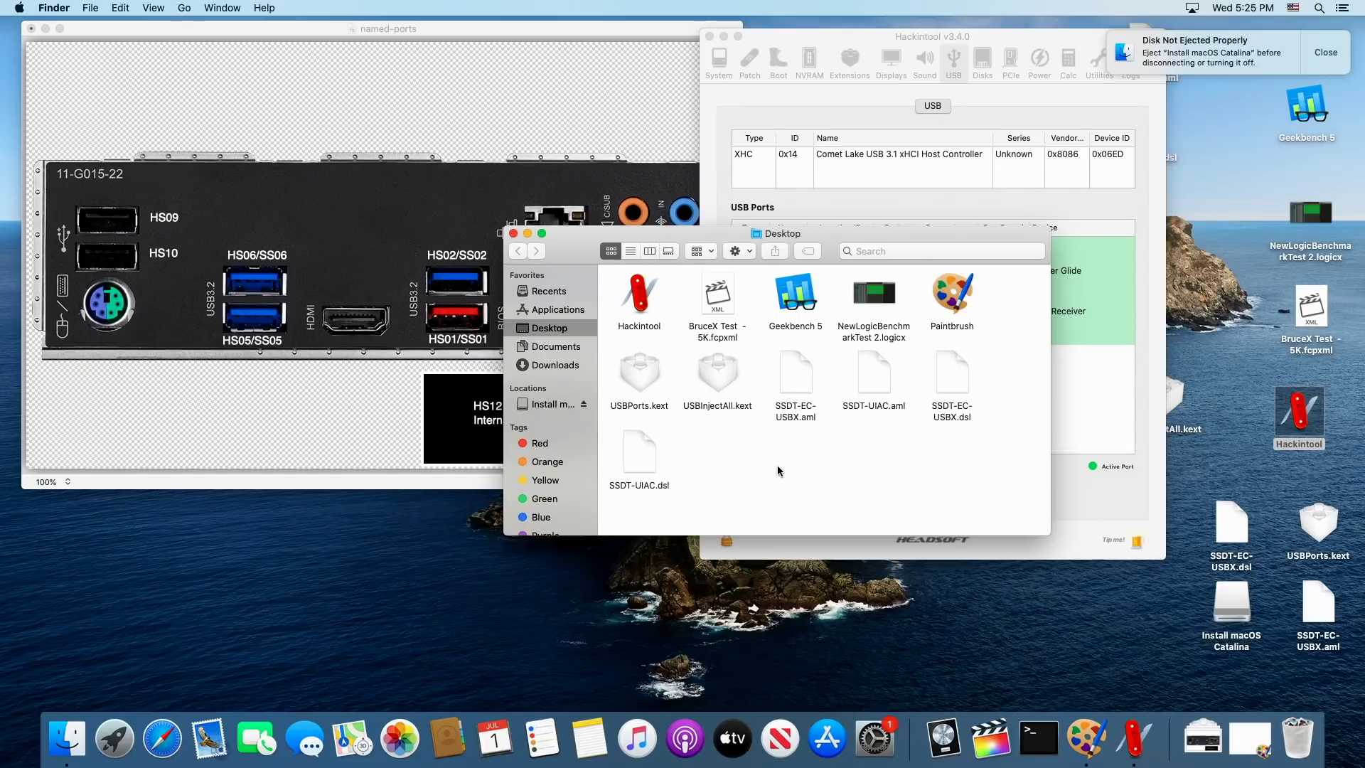
left_click(642, 376)
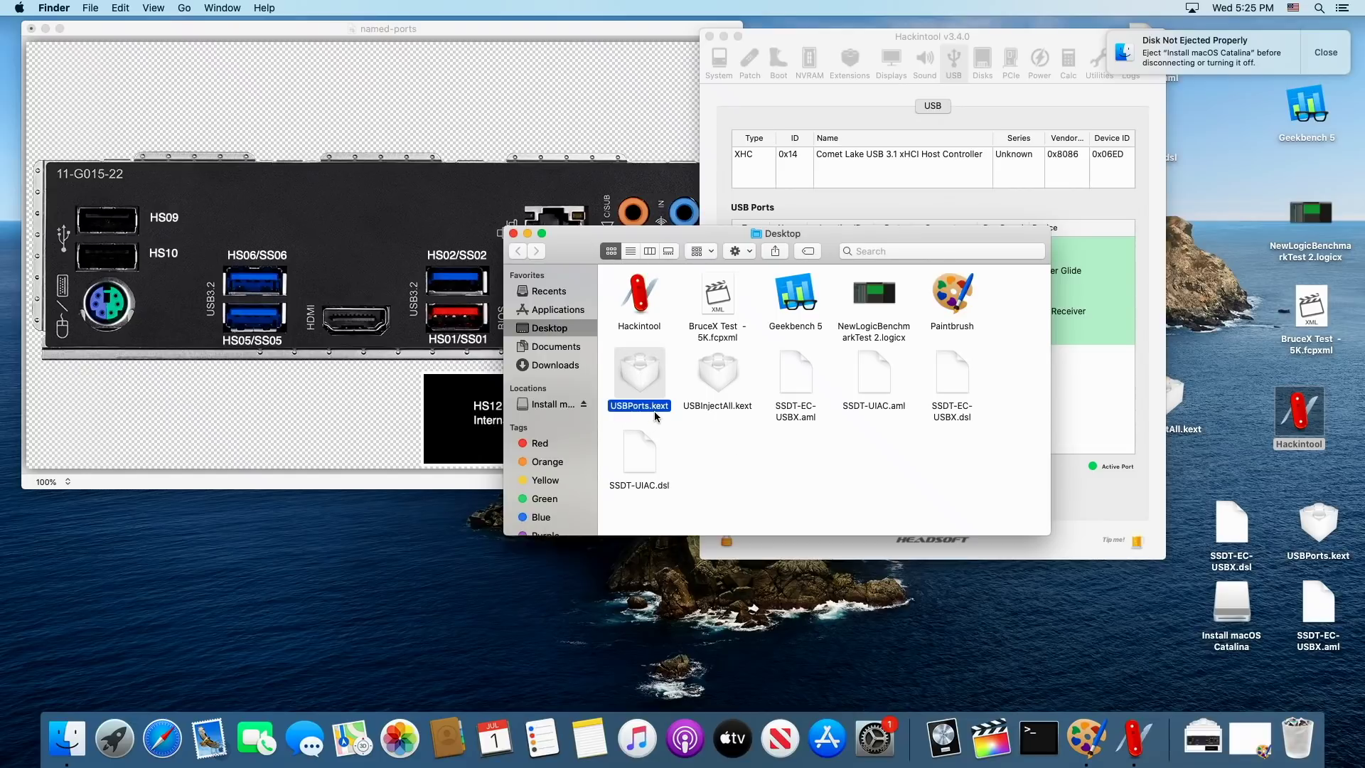
Step: Quit Paintbrush, saving the changes to the named-ports image
left_click(384, 27)
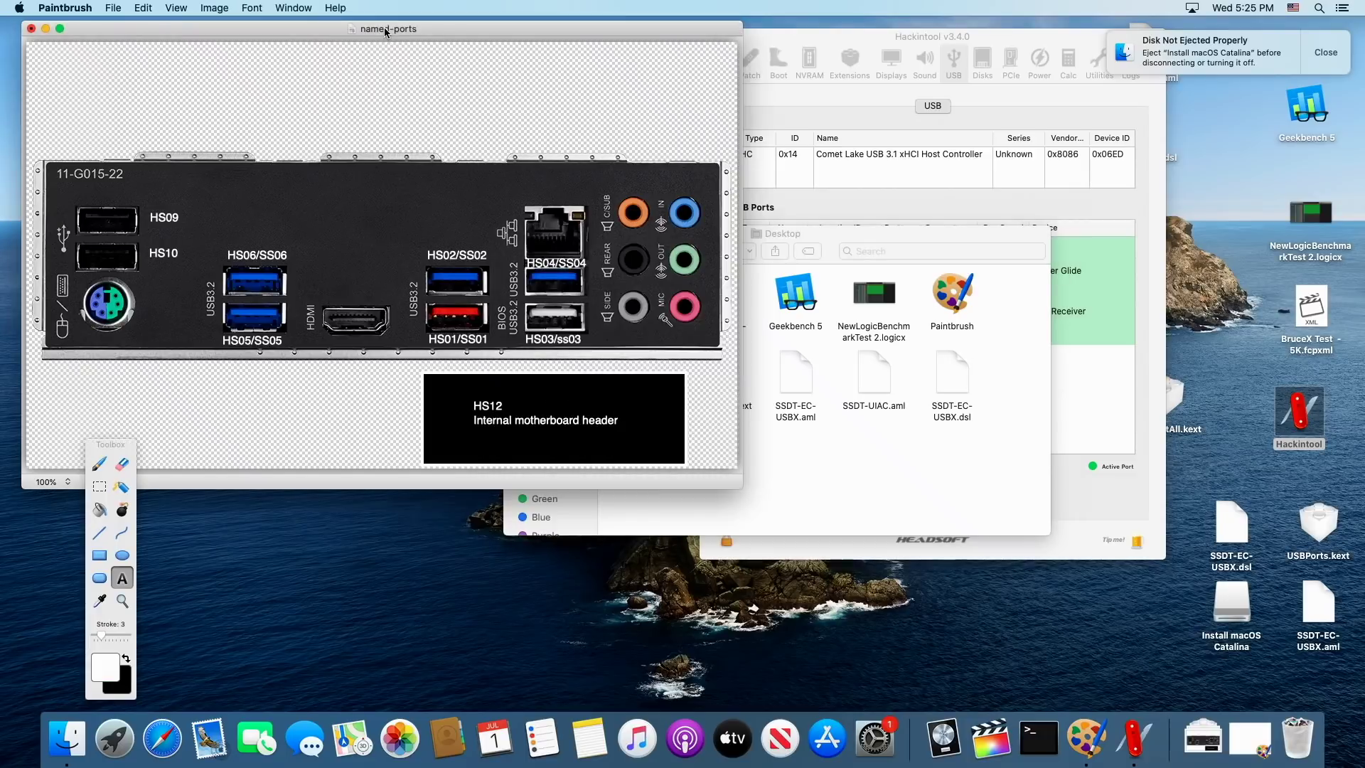
left_click(71, 9)
left_click(84, 175)
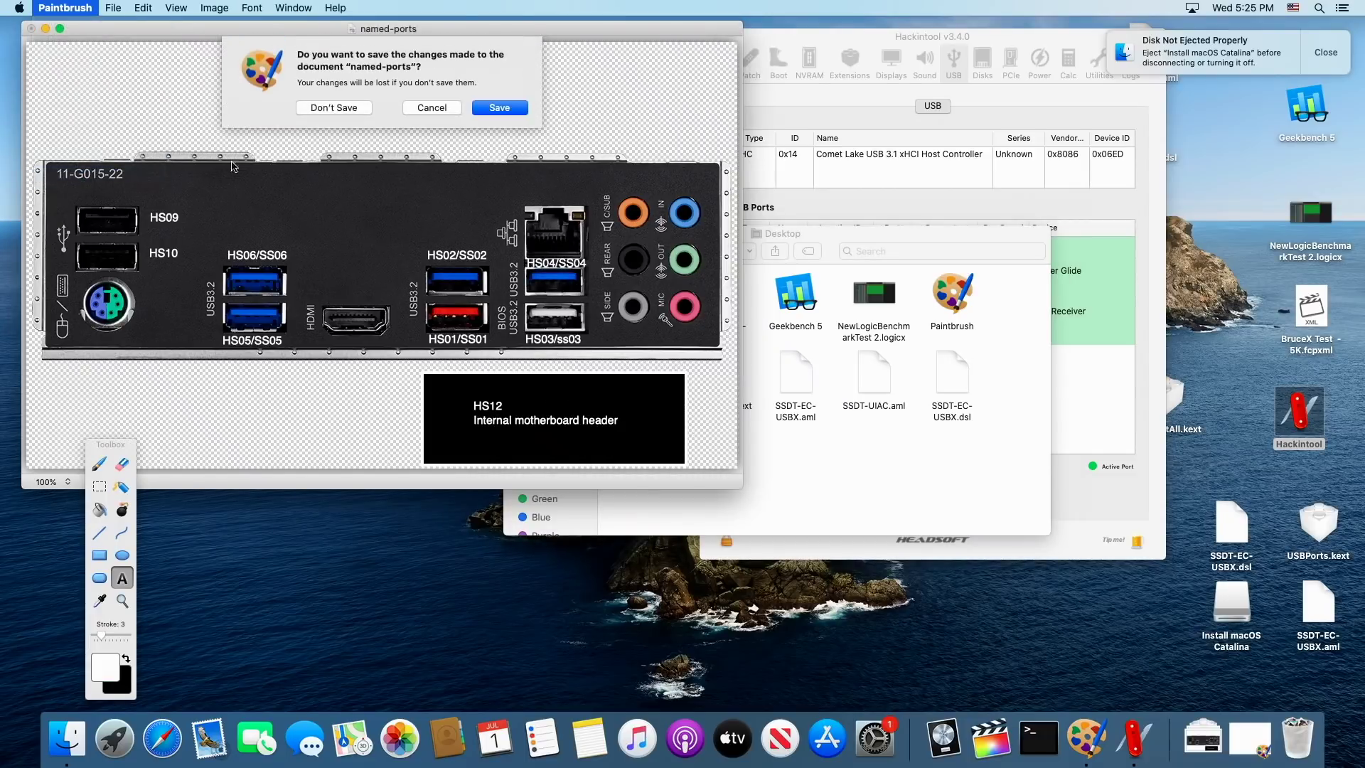
left_click(492, 110)
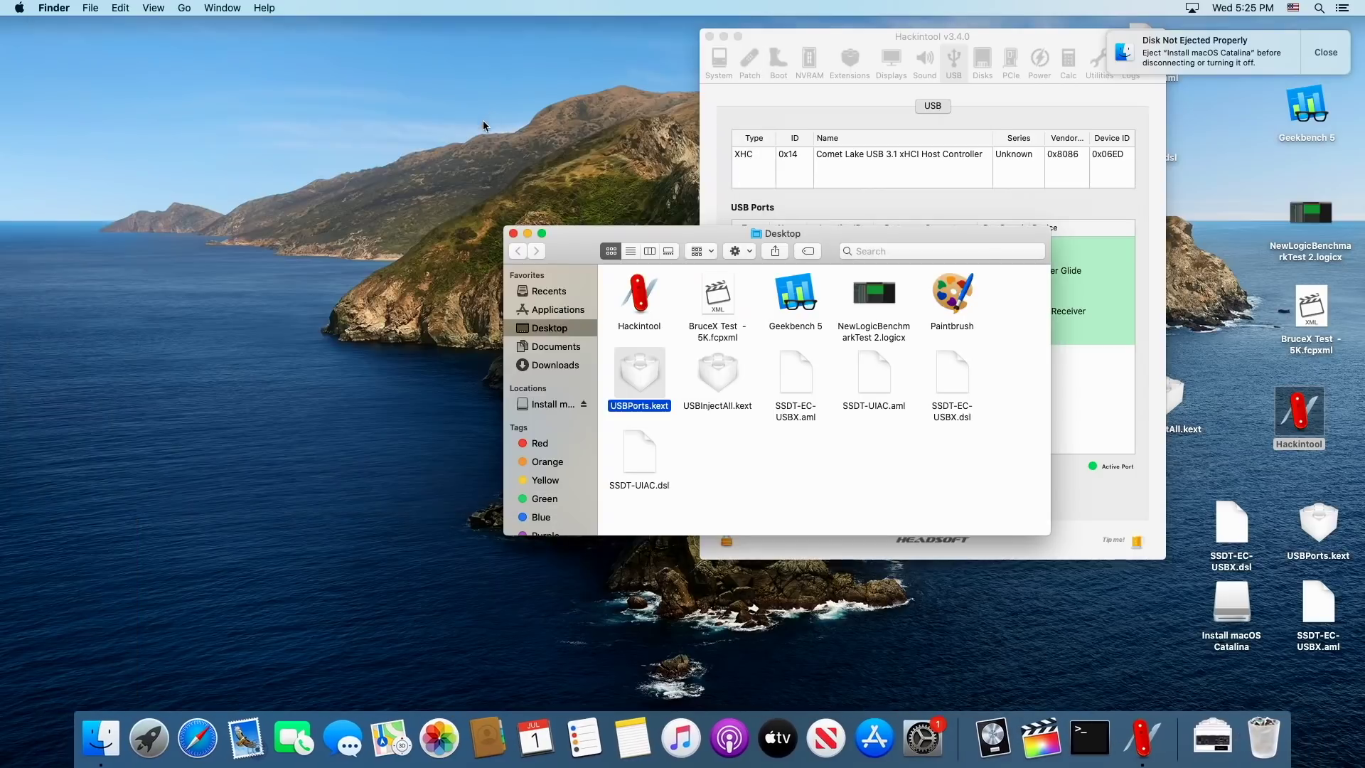
Step: Run MountEFI.command from the MountEFI-update folder in Downloads
left_click(186, 9)
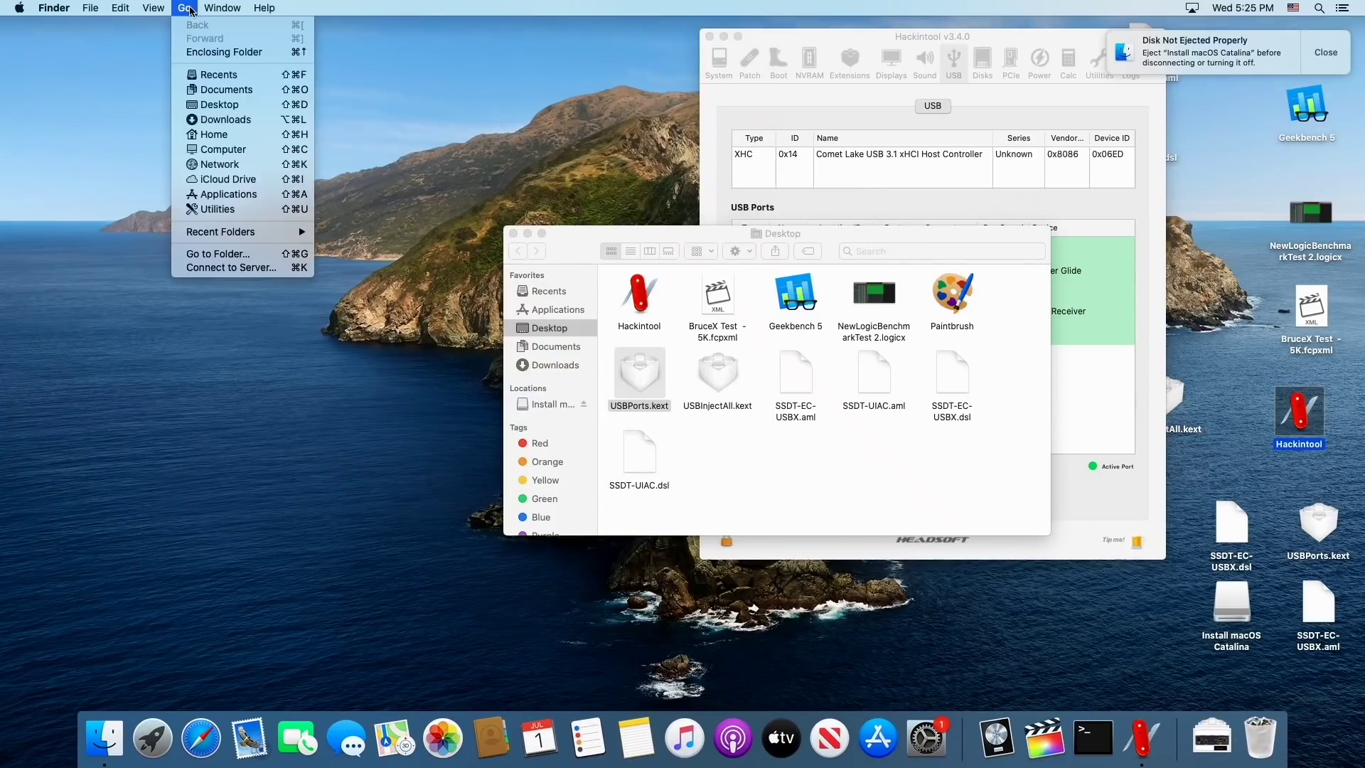
left_click(231, 123)
double_click(674, 369)
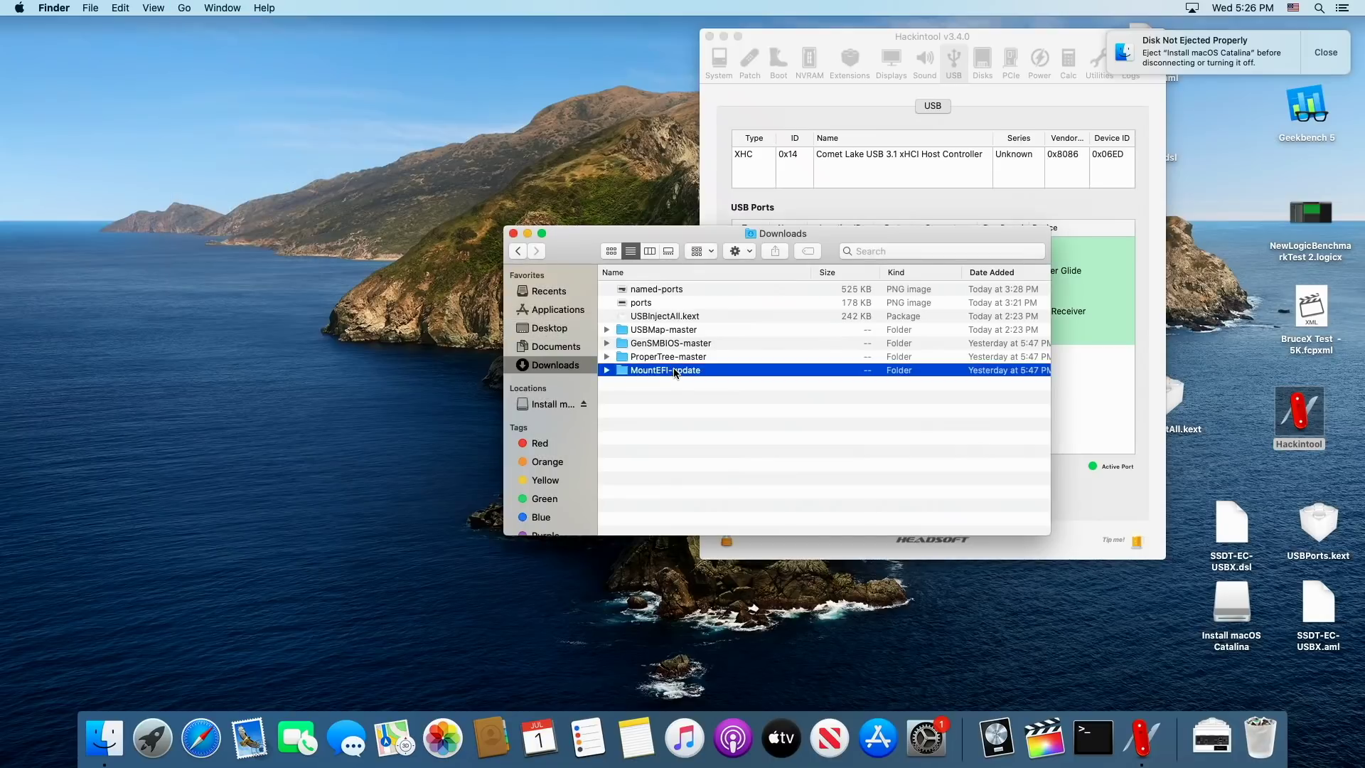
double_click(677, 303)
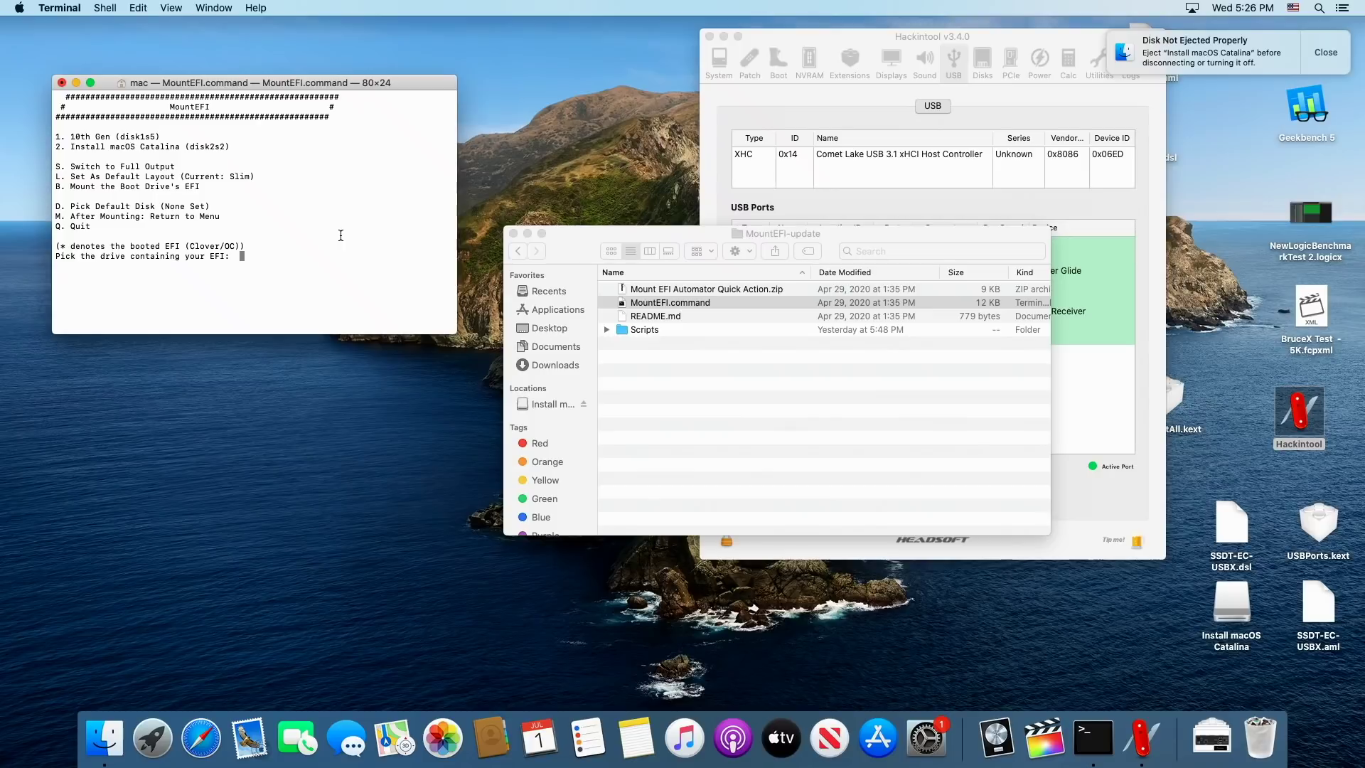
Step: Mount the EFI partition of drive 1, 10th Gen (disk1s5), authorizing with the account password
type("1")
key("Return")
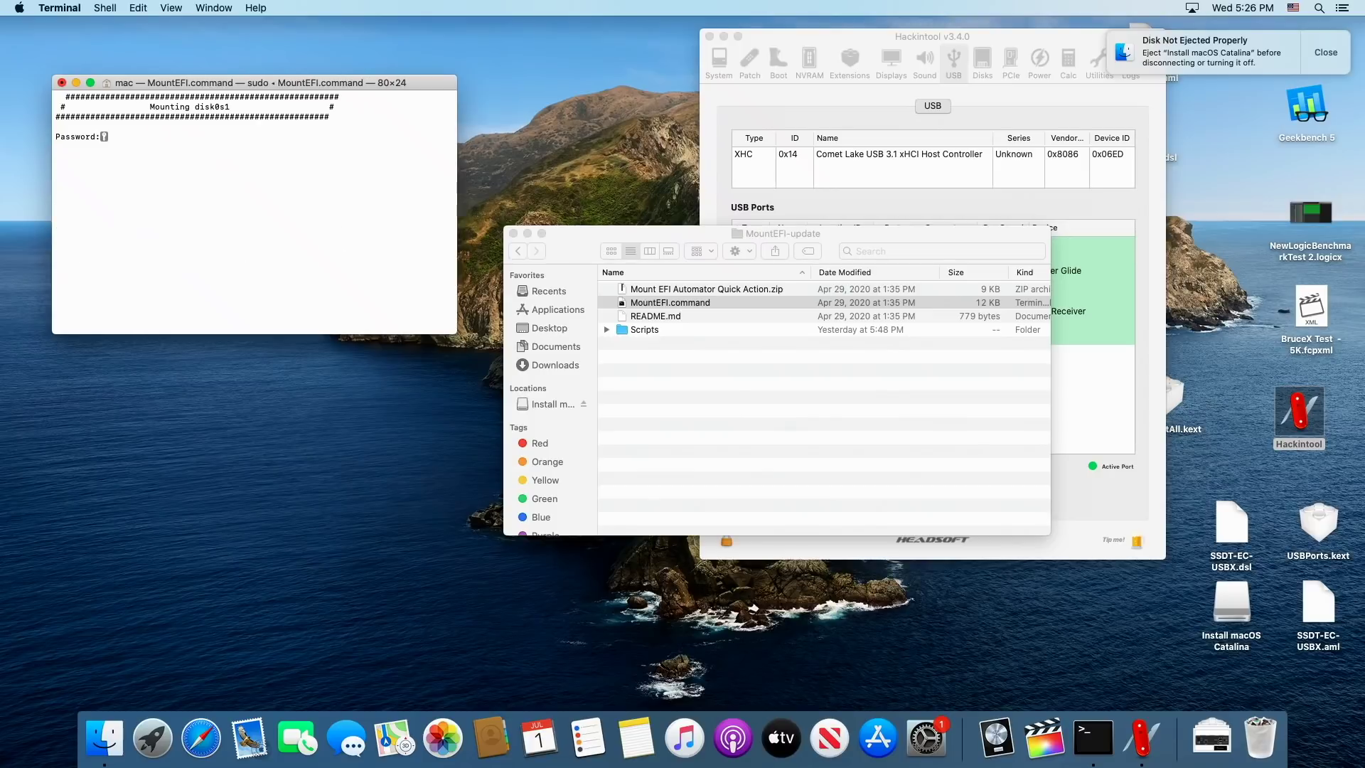
key("Return")
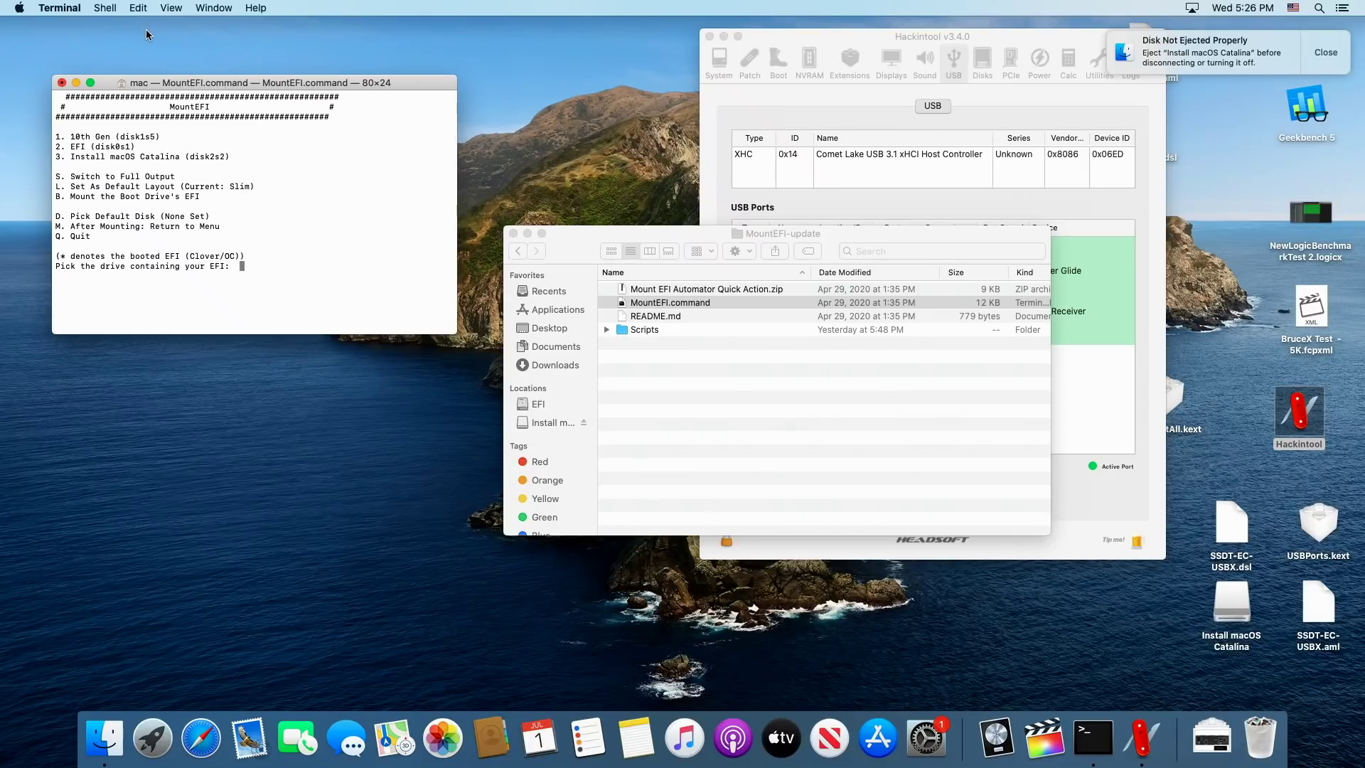
Step: Quit Terminal, ending the running MountEFI script
left_click(62, 7)
left_click(88, 162)
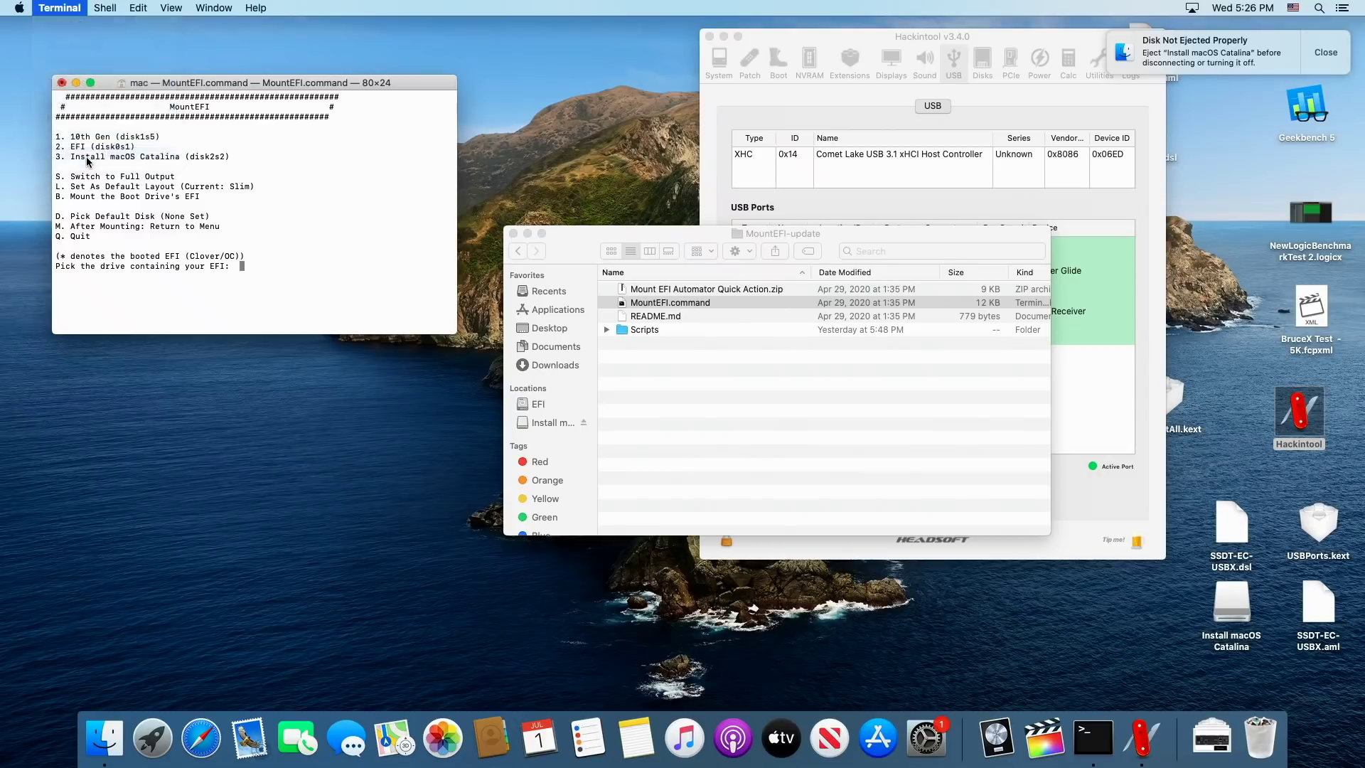
left_click(357, 173)
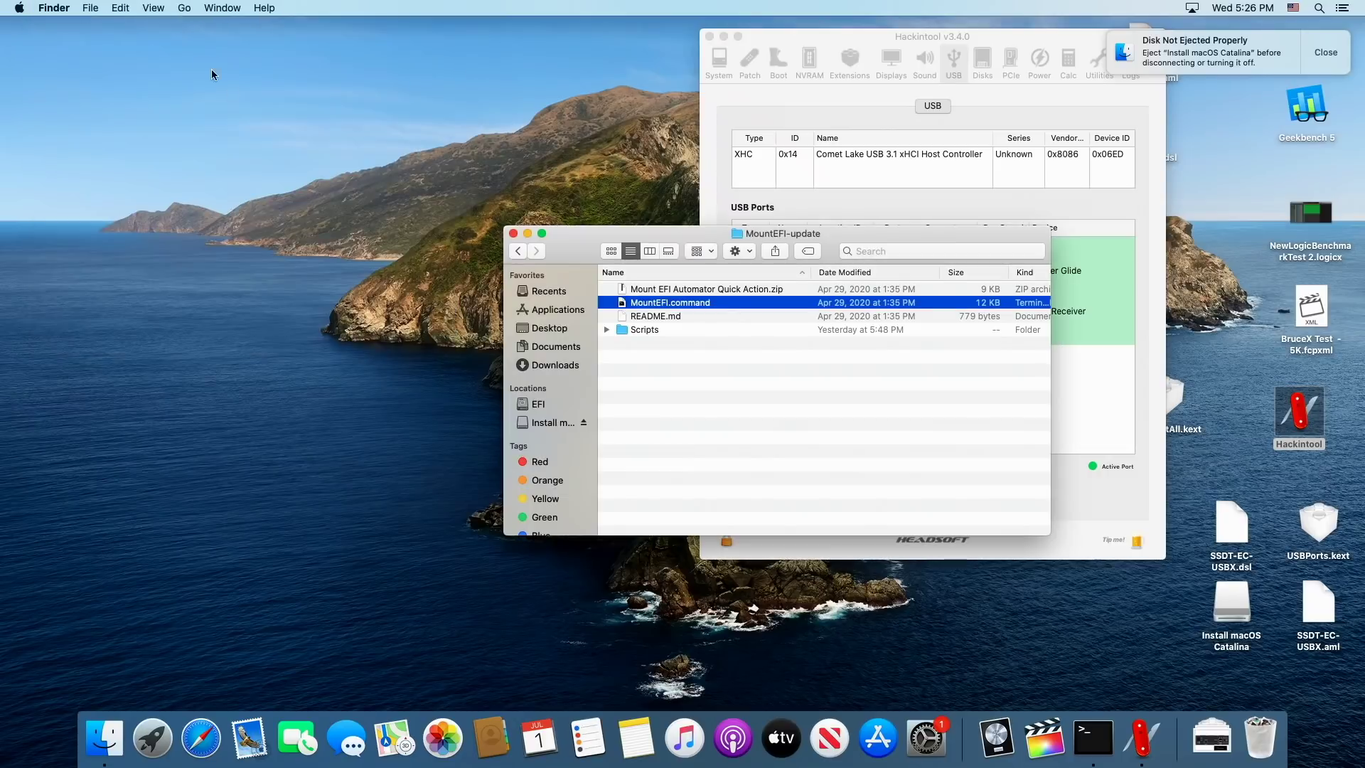
Step: Copy USBPorts.kext from the desktop into the EFI/OC/Kexts folder on the mounted EFI partition
left_click(184, 9)
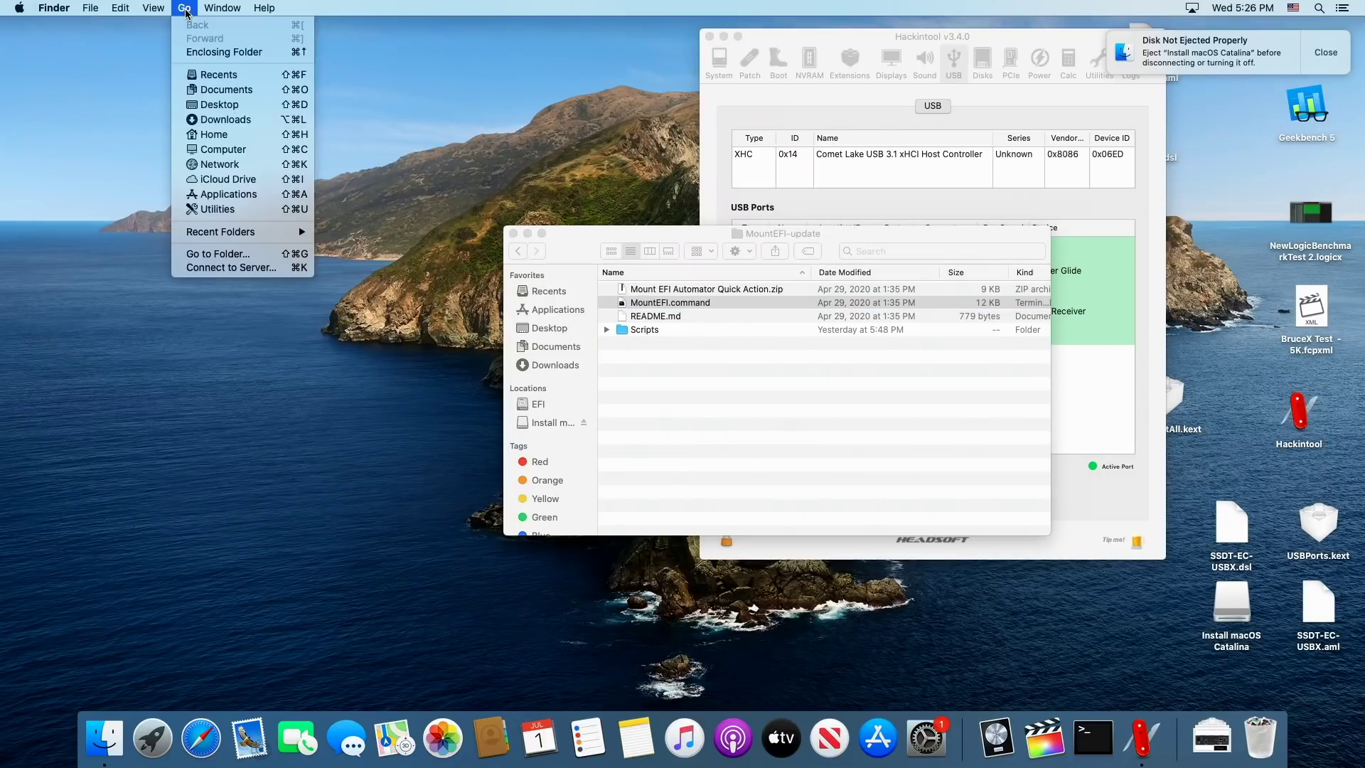
left_click(214, 150)
left_click_drag(689, 240, 313, 177)
double_click(253, 241)
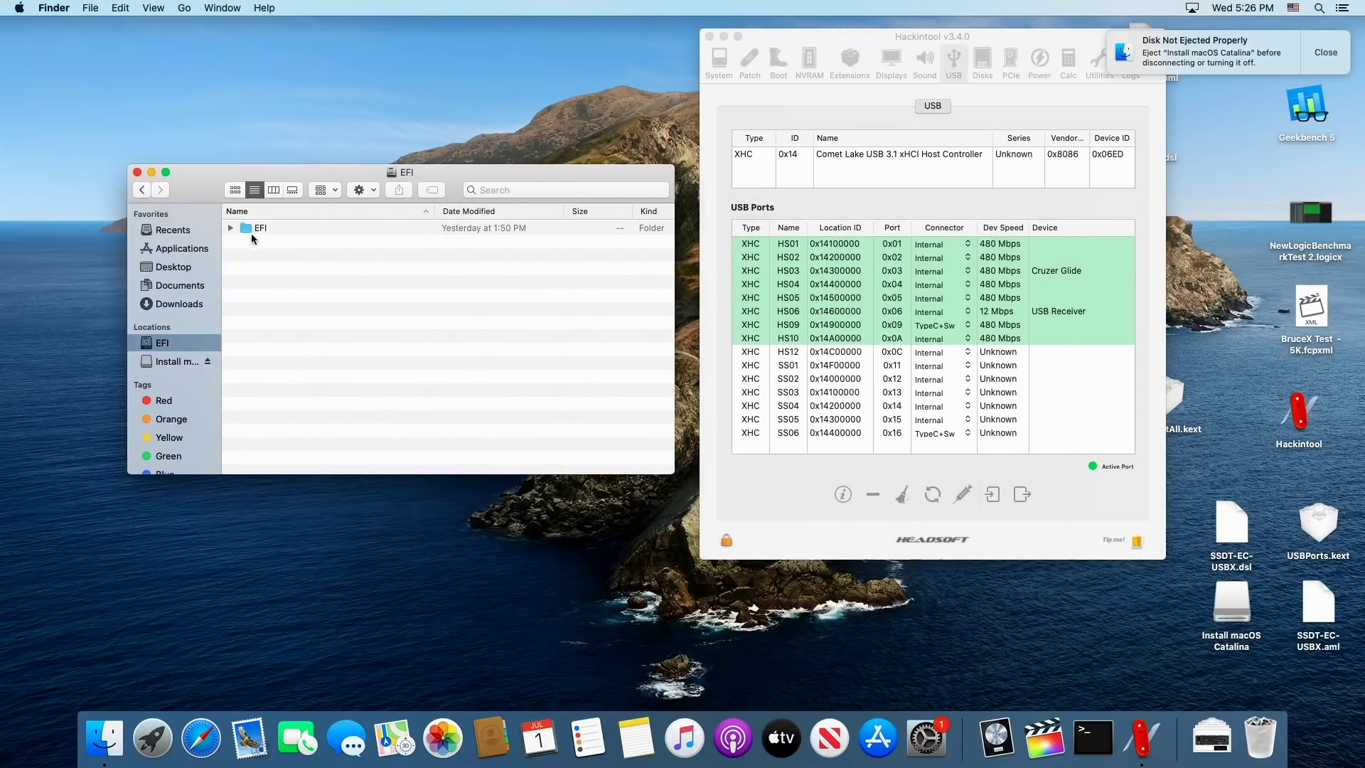
double_click(255, 228)
left_click(259, 241)
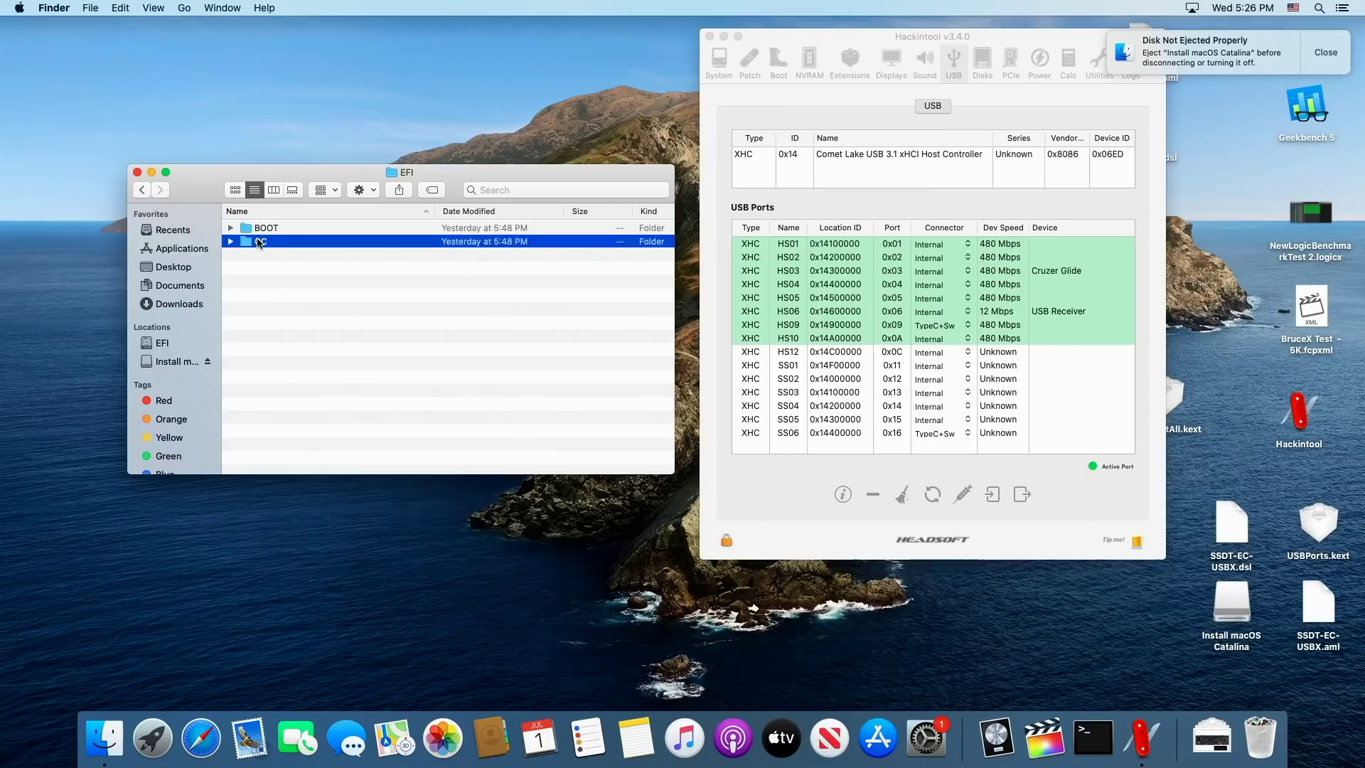
double_click(259, 241)
double_click(286, 296)
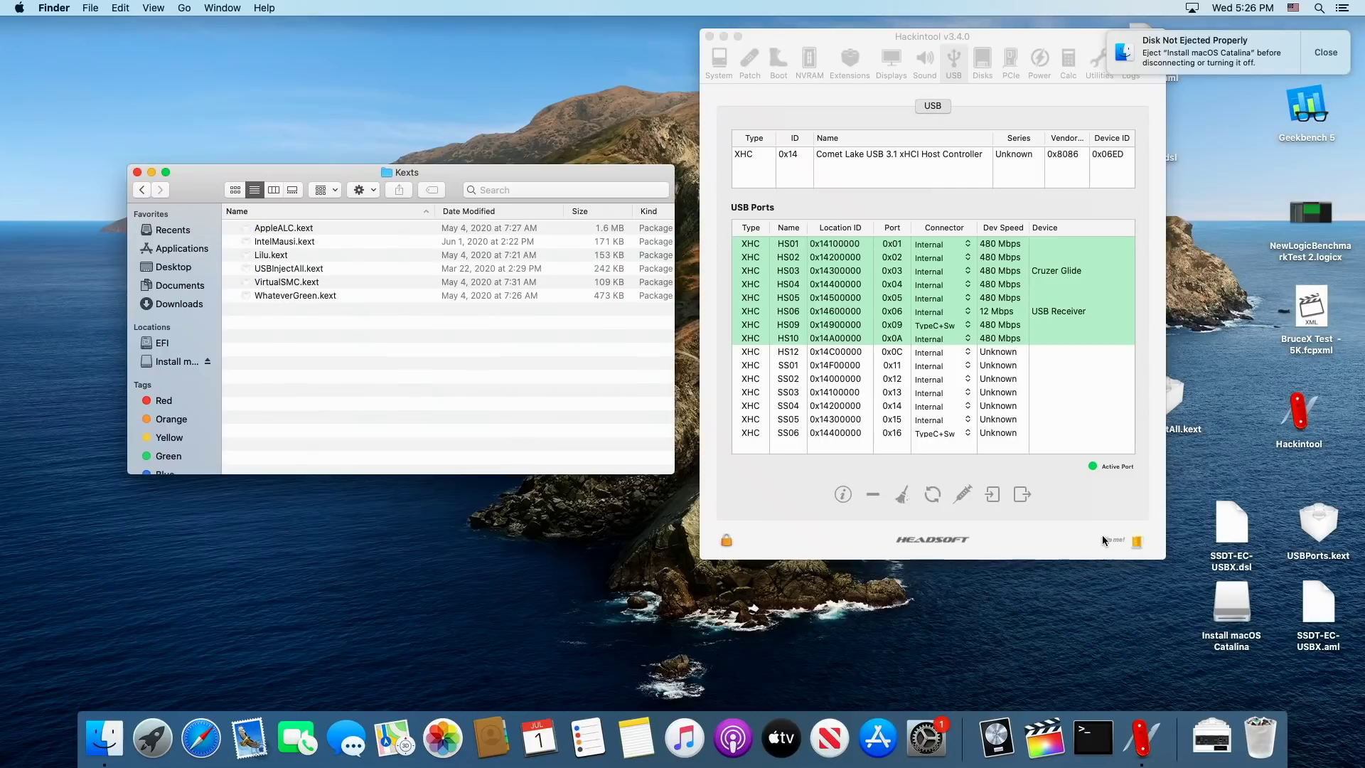
left_click(1324, 530)
left_click_drag(913, 521, 387, 395)
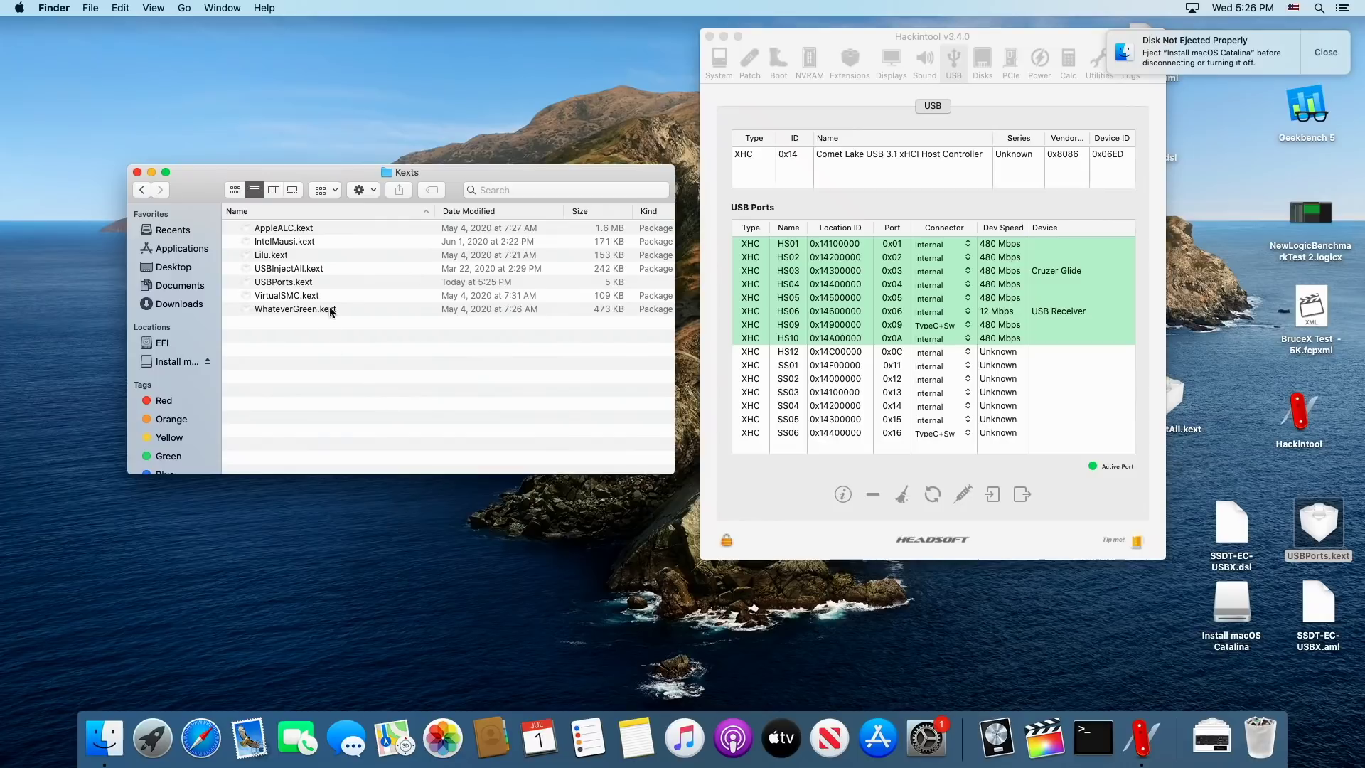
Step: Move USBInjectAll.kext from the OpenCore Kexts folder to the Trash
left_click(276, 271)
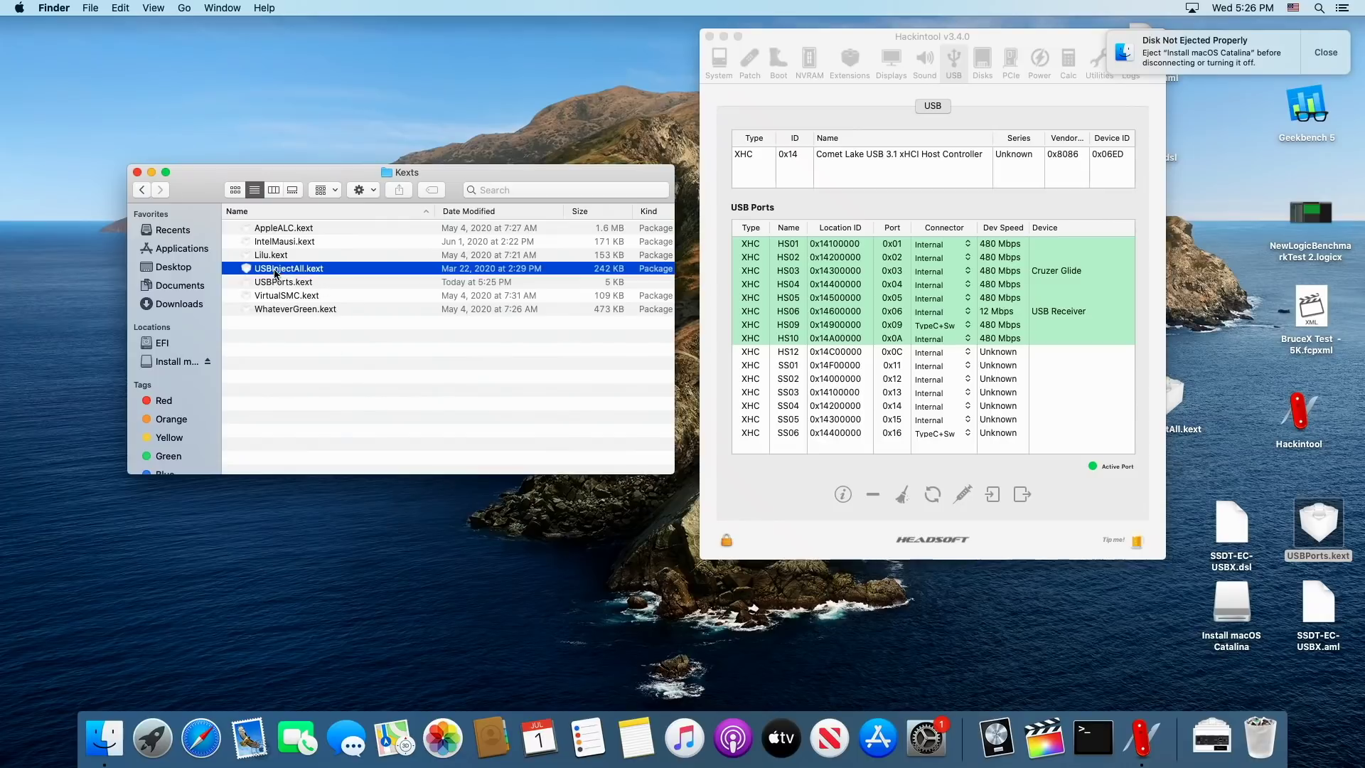
right_click(302, 267)
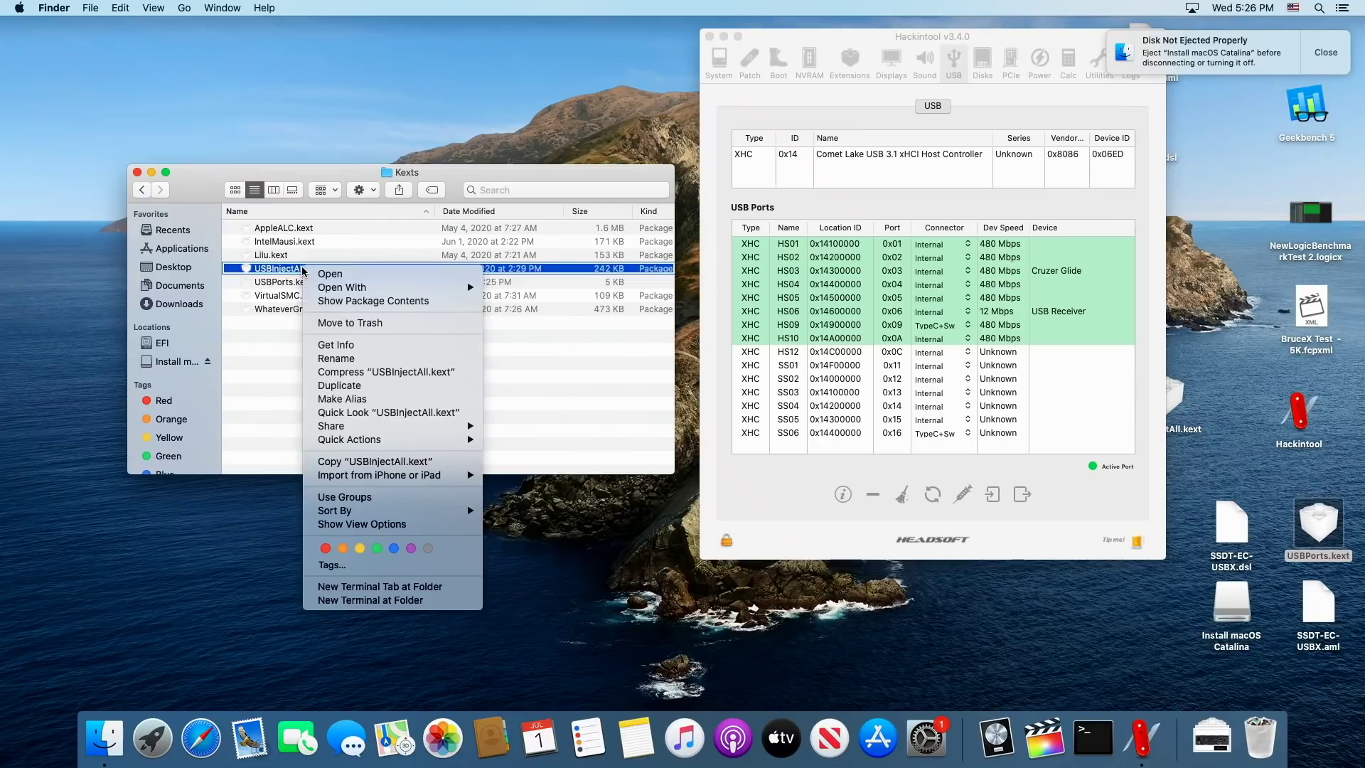
left_click(354, 324)
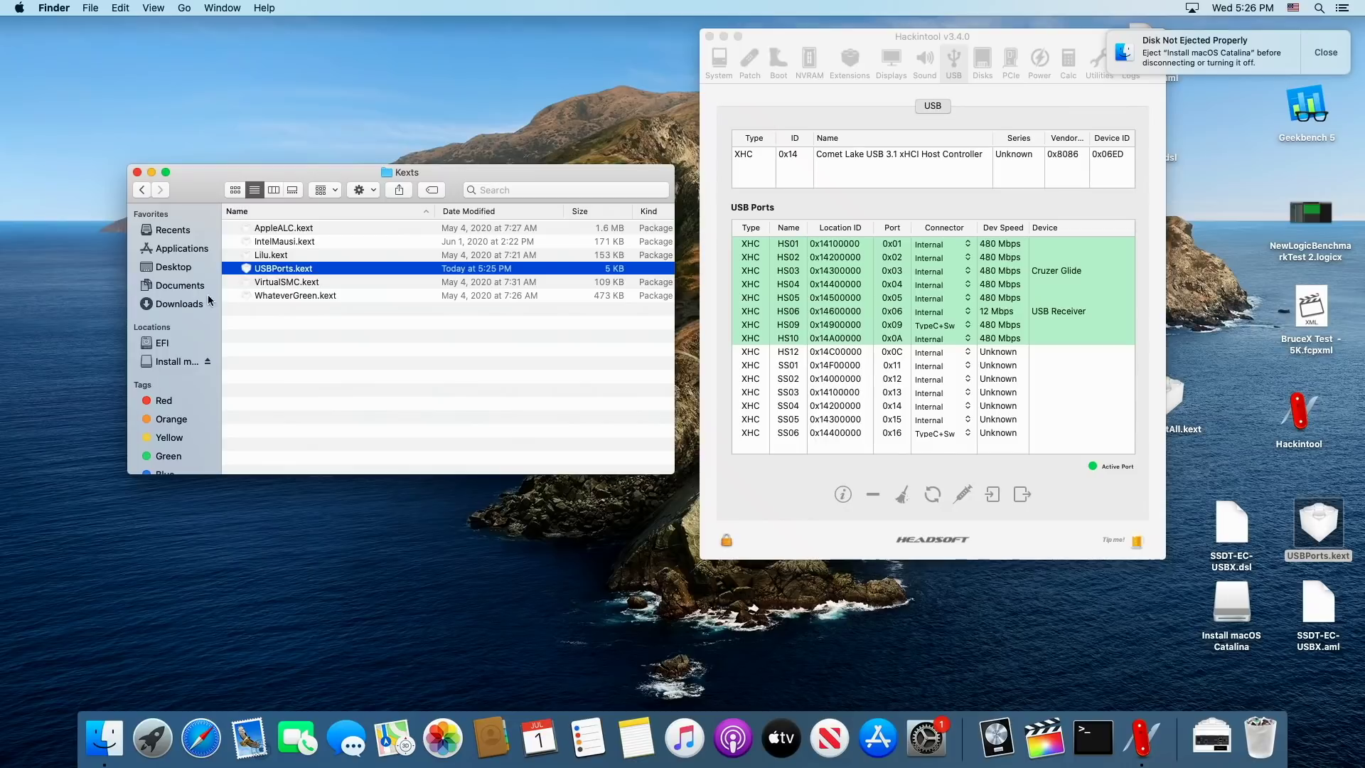
Step: Run ProperTree.command from the ProperTree-master folder in Downloads
left_click(181, 306)
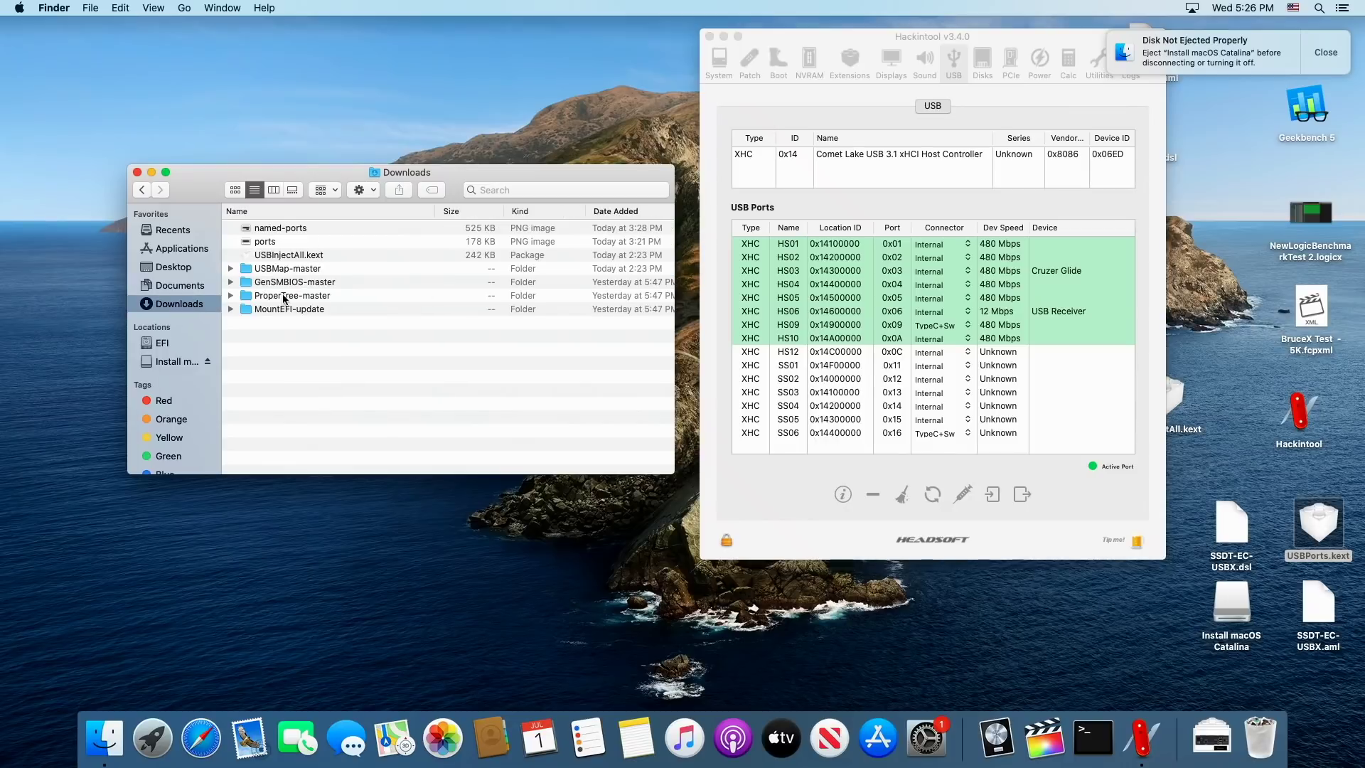
double_click(322, 297)
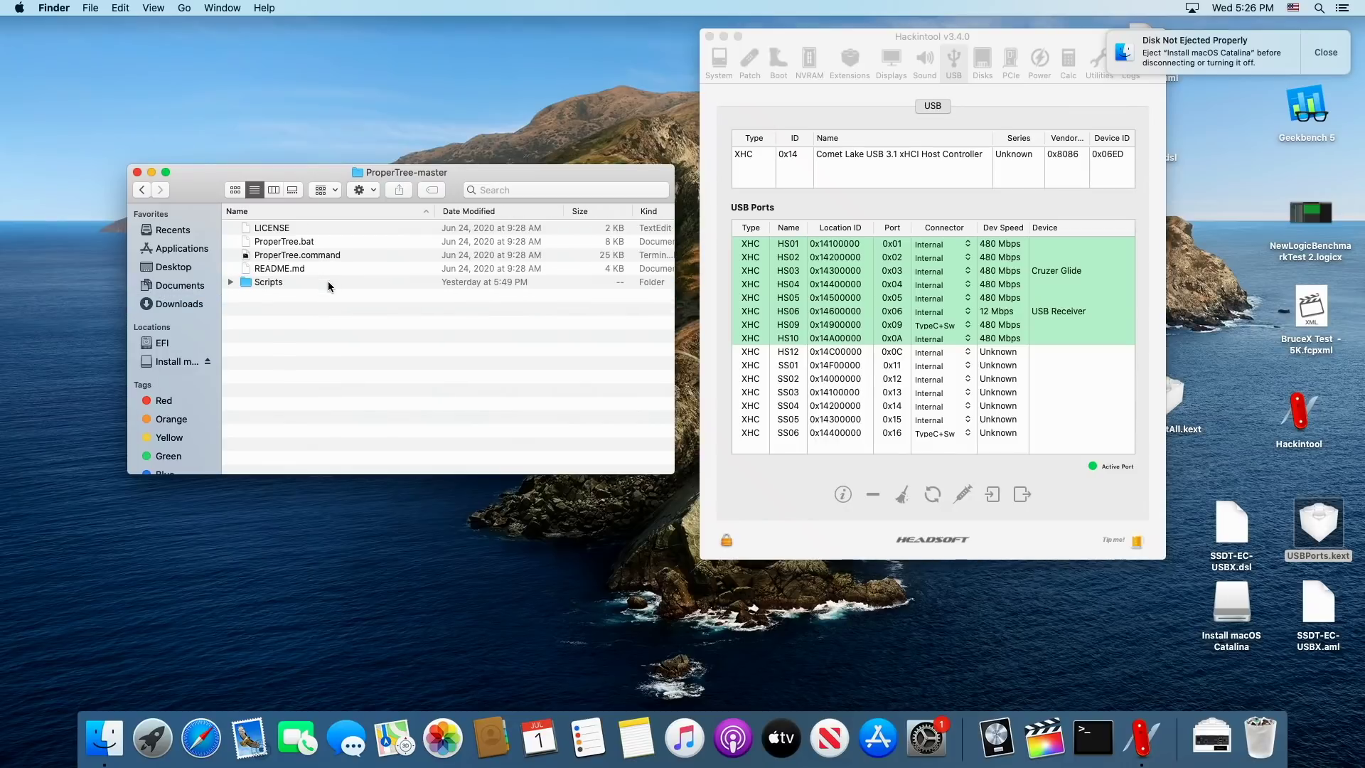
left_click(339, 255)
double_click(339, 255)
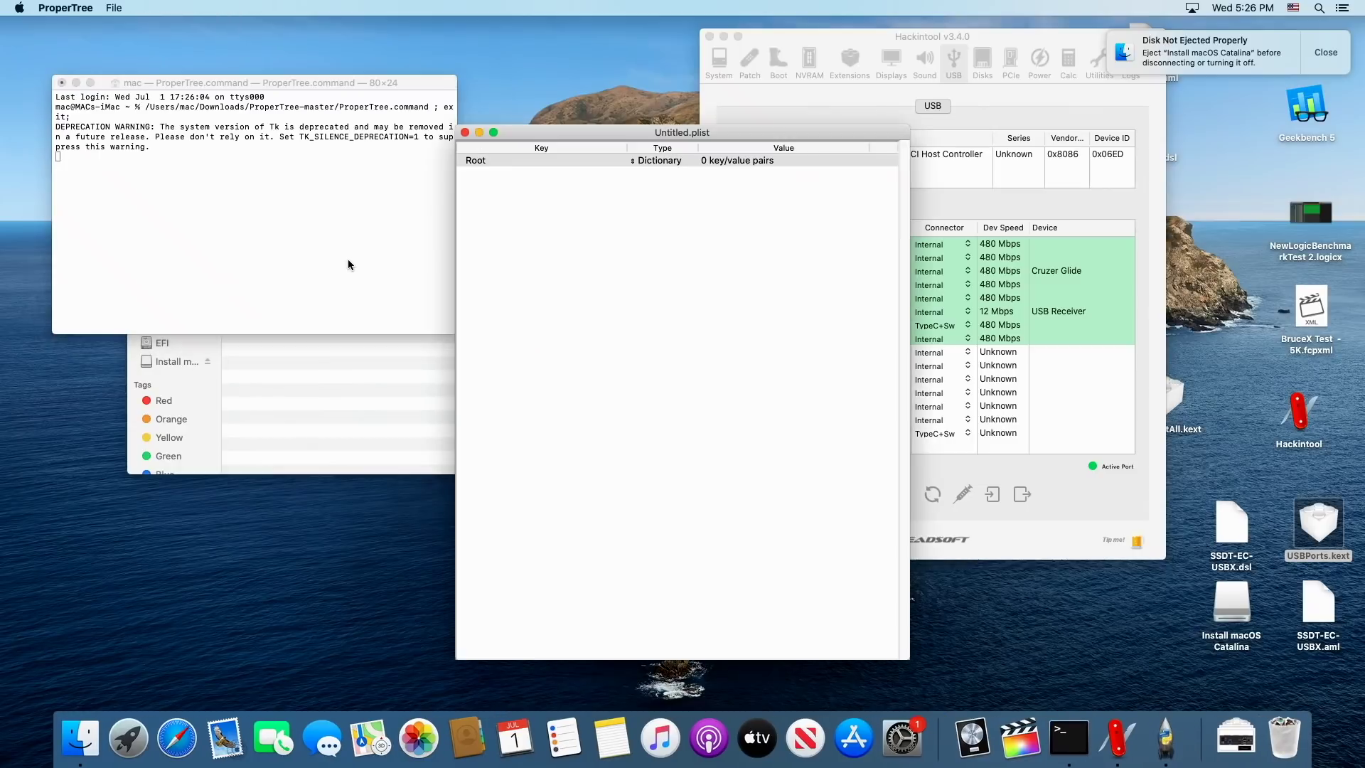
Step: Open config.plist from the EFI partition's EFI/OC folder in ProperTree
left_click(117, 11)
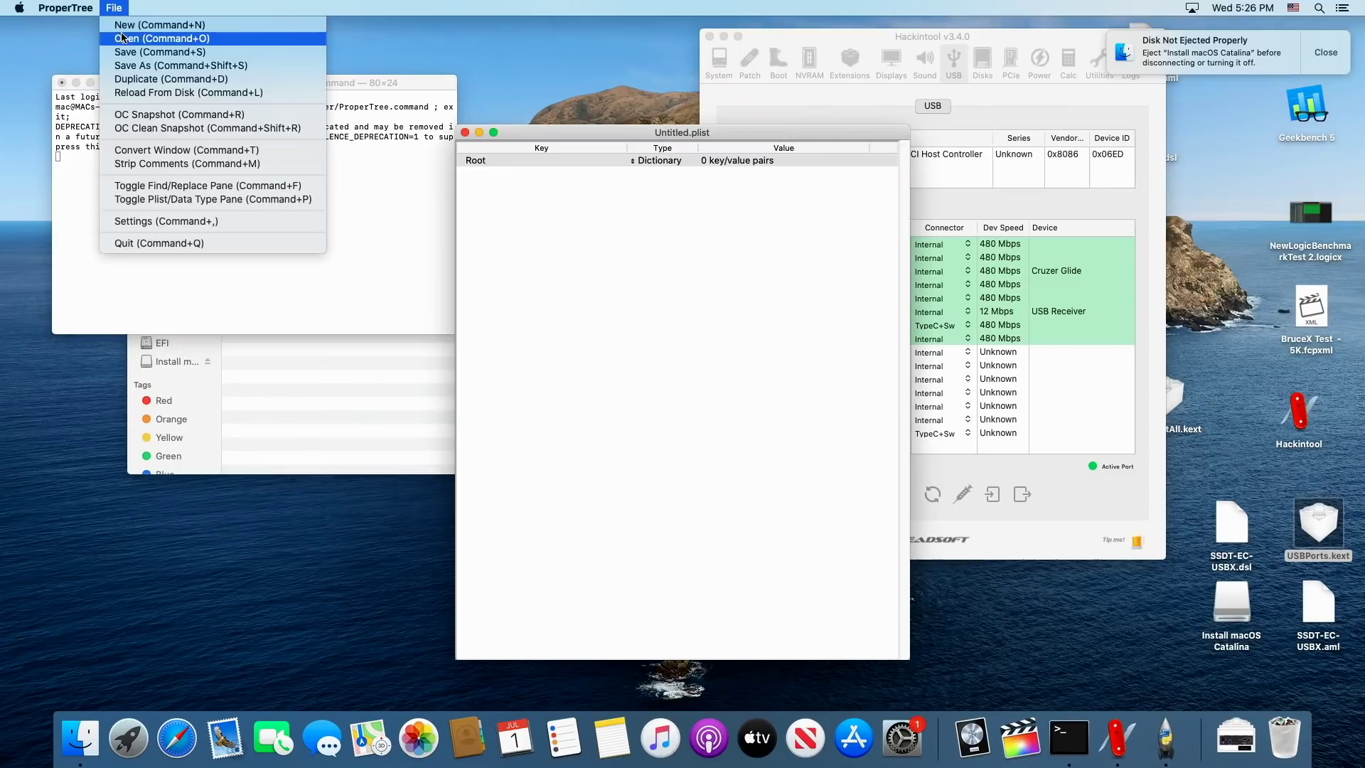
left_click(124, 37)
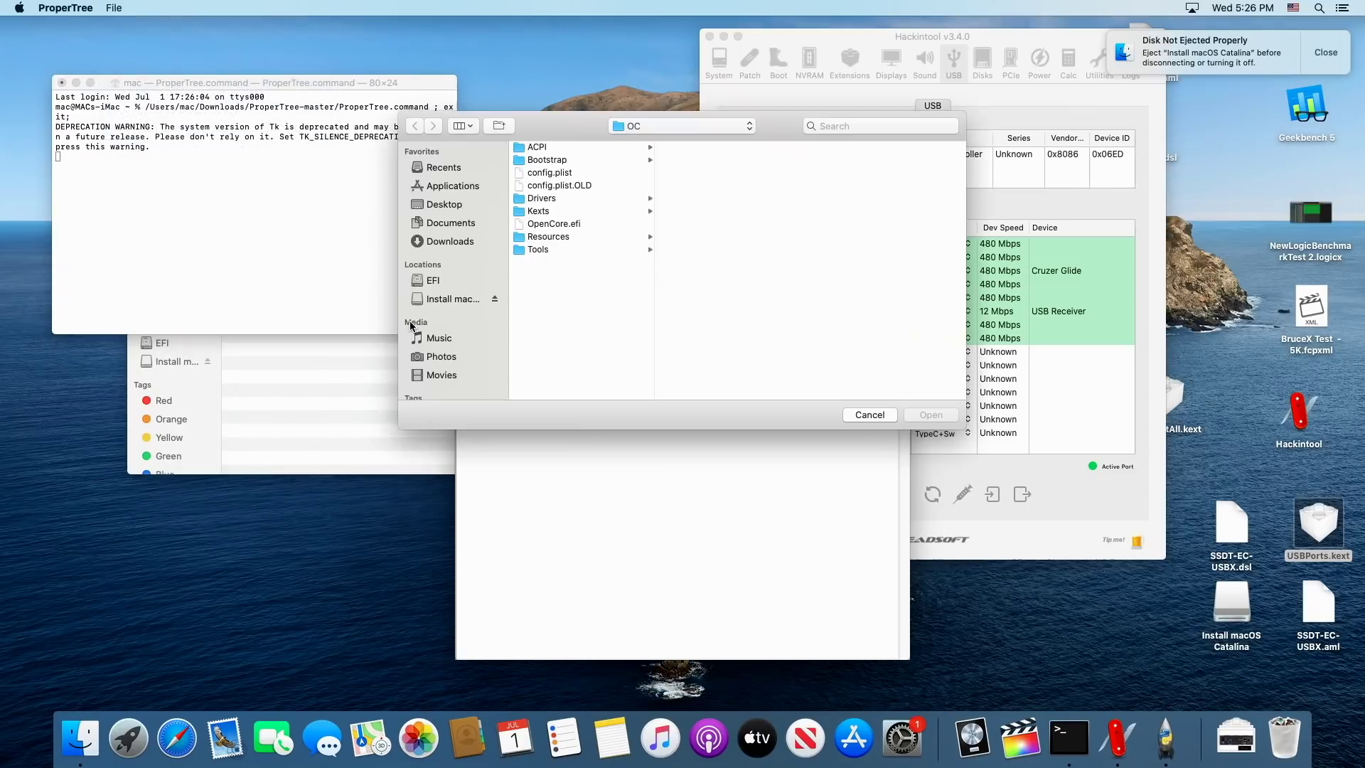
left_click(430, 282)
left_click(562, 149)
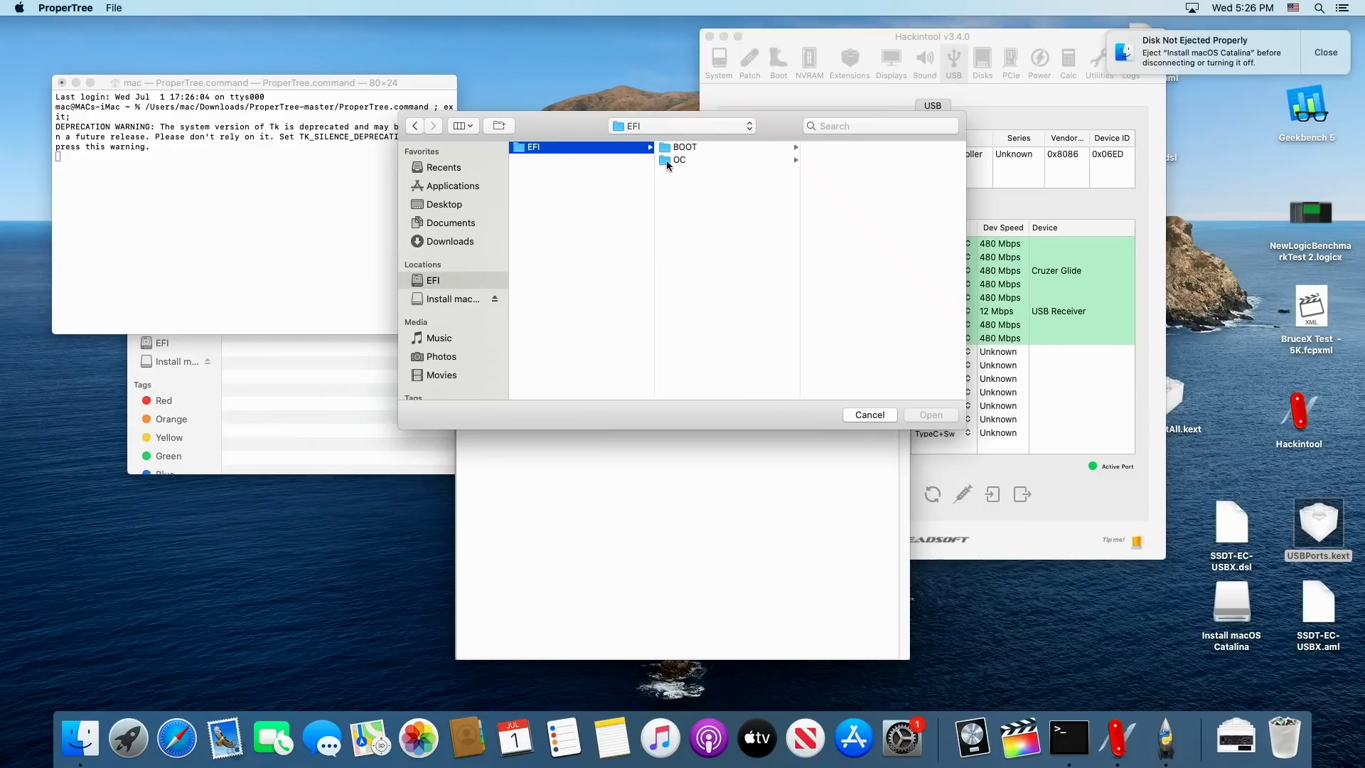
left_click(672, 160)
left_click(853, 179)
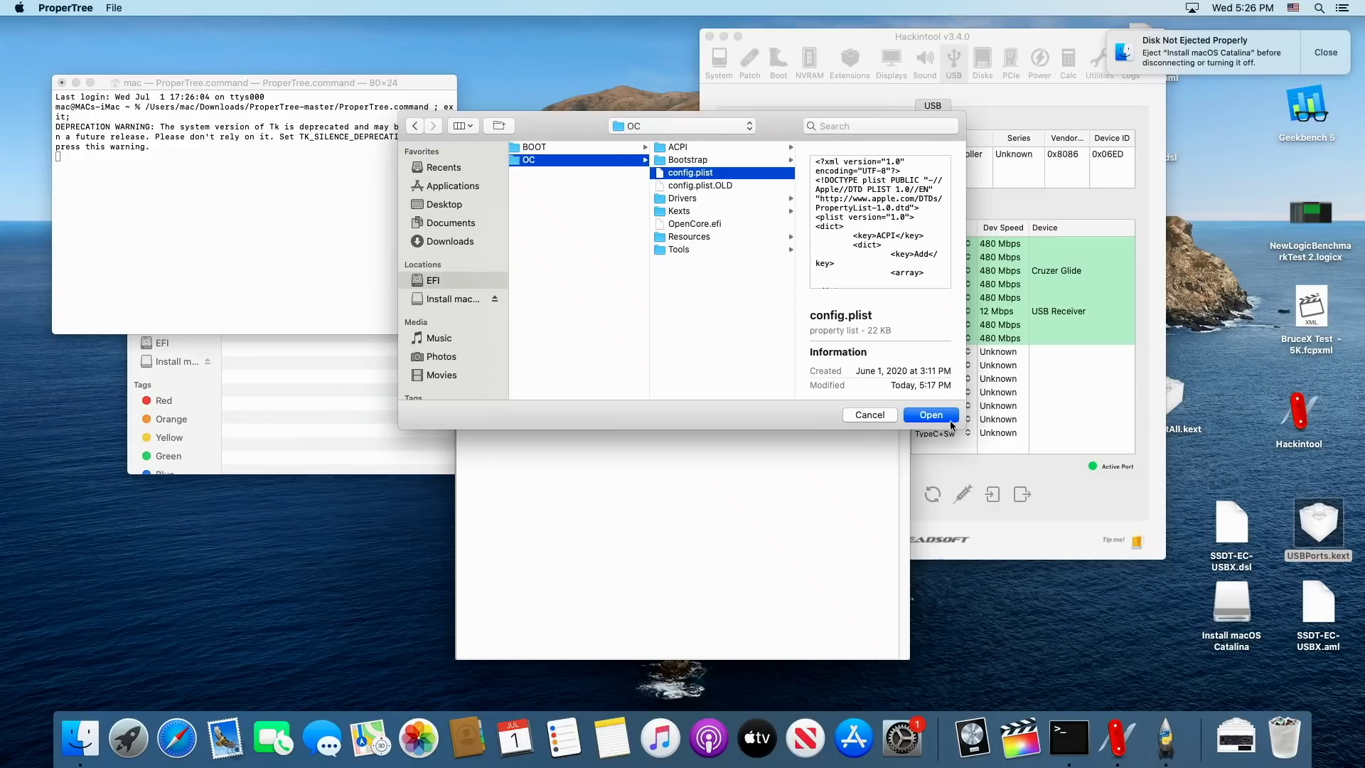
left_click(932, 418)
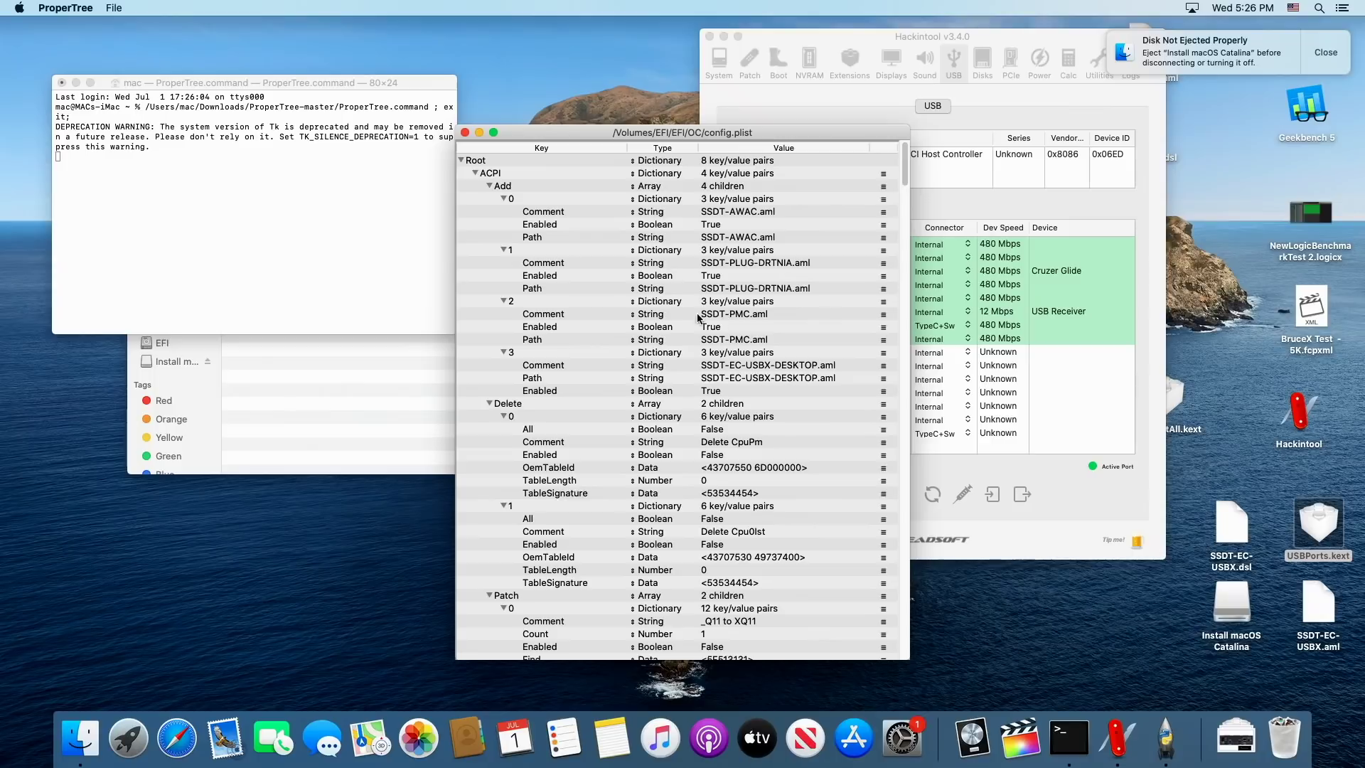
Step: Run an OC Snapshot on the OC folder and check the Kernel Add entries for USBPorts.kext
left_click(121, 9)
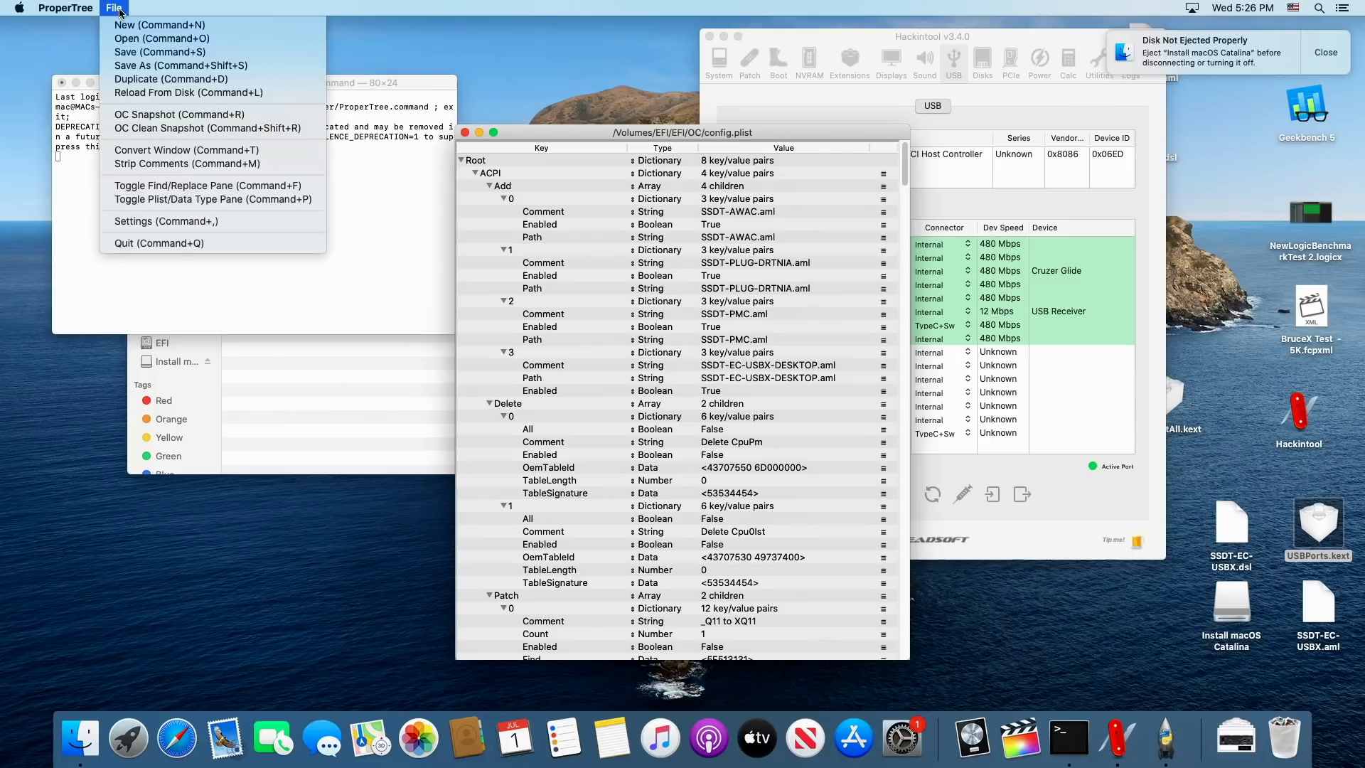
left_click(167, 114)
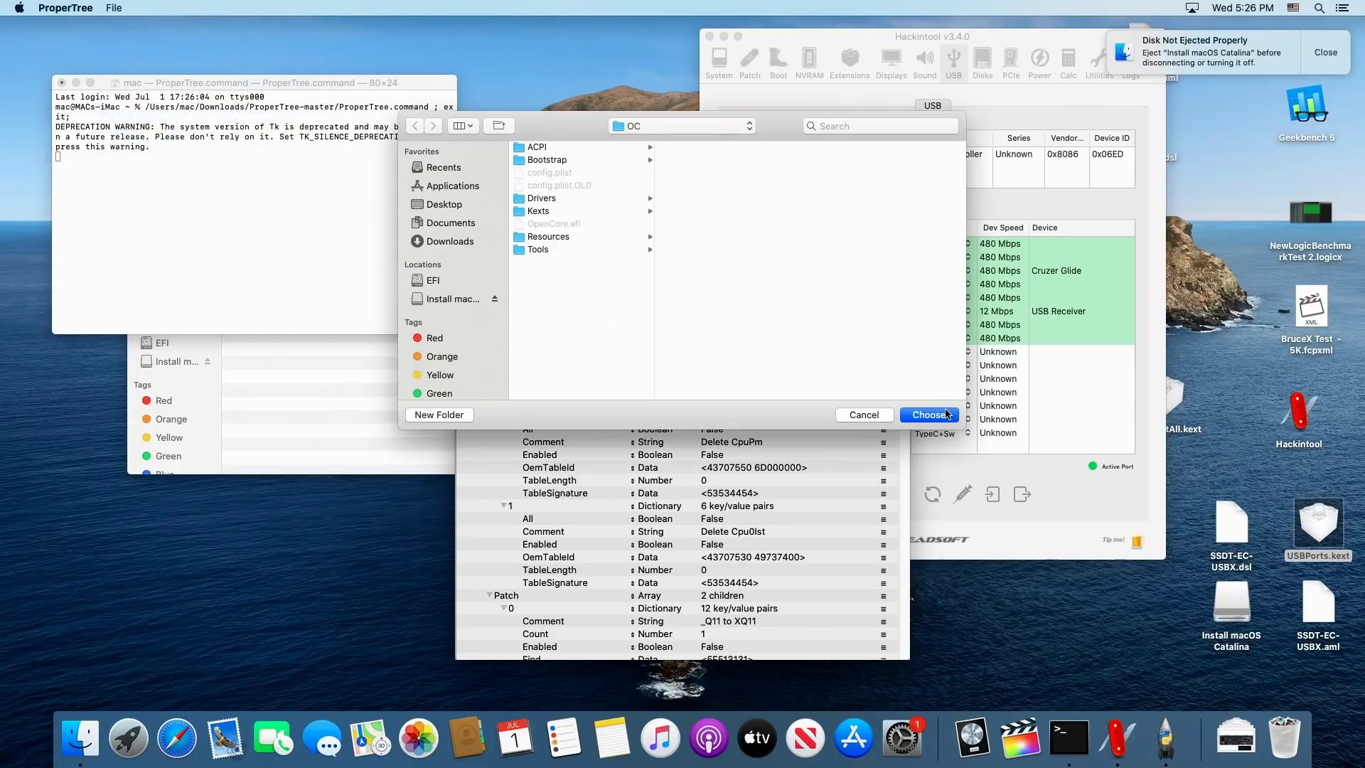
left_click(928, 413)
scroll(758, 410, "down", 10)
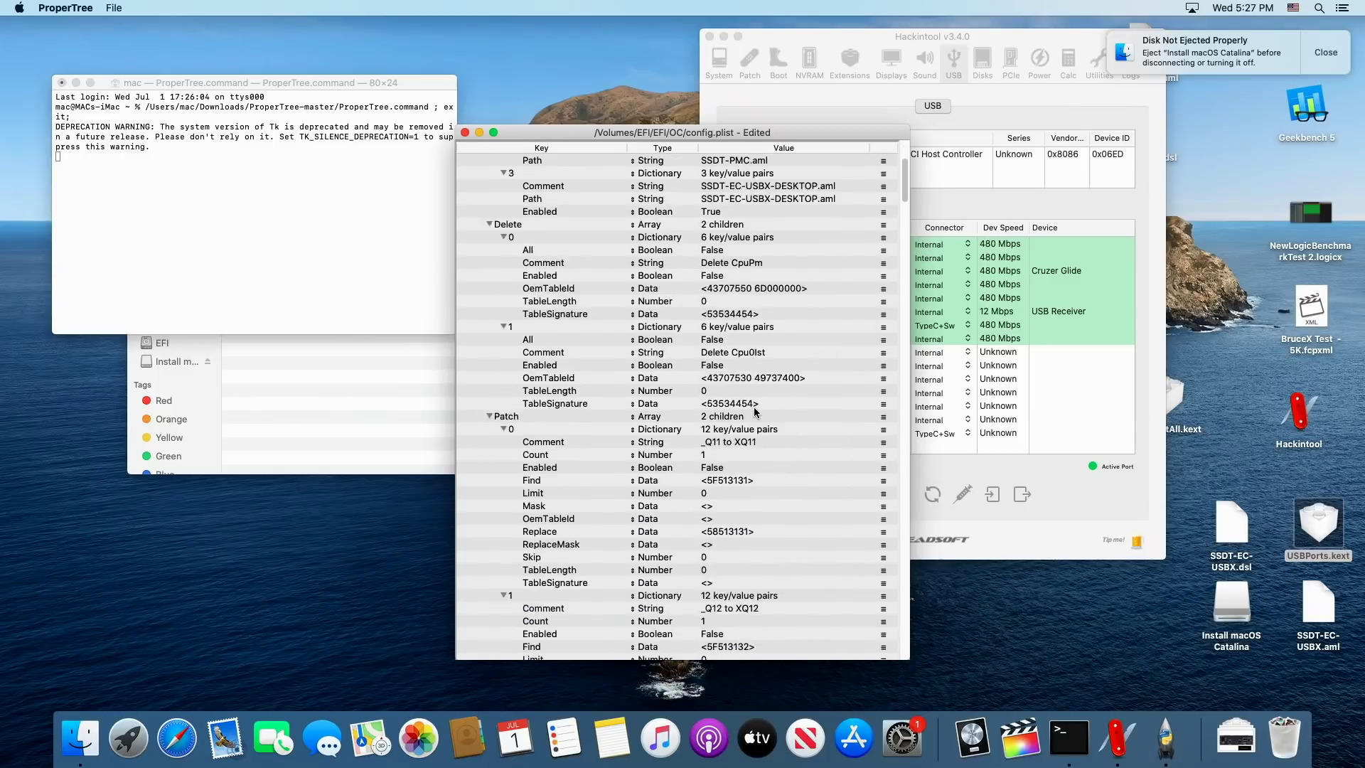
scroll(758, 409, "down", 10)
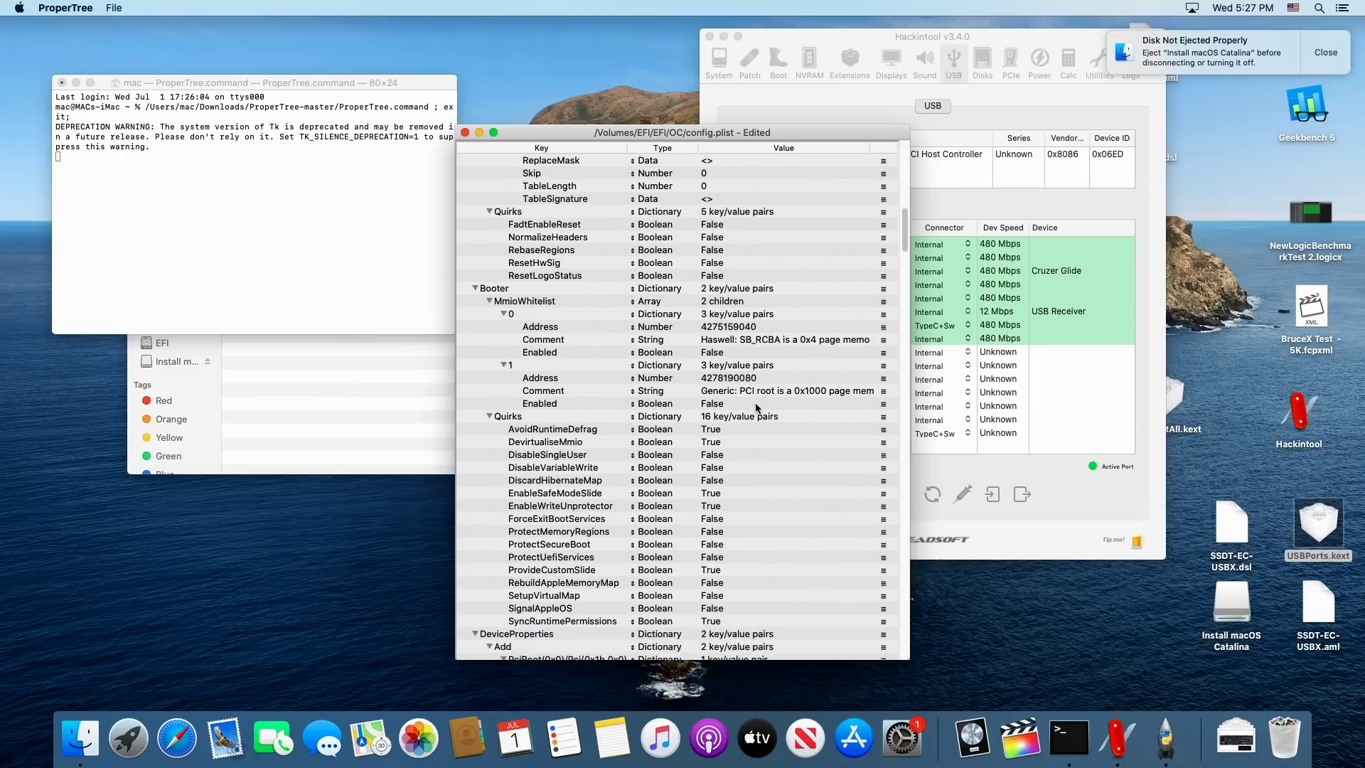
scroll(755, 403, "down", 10)
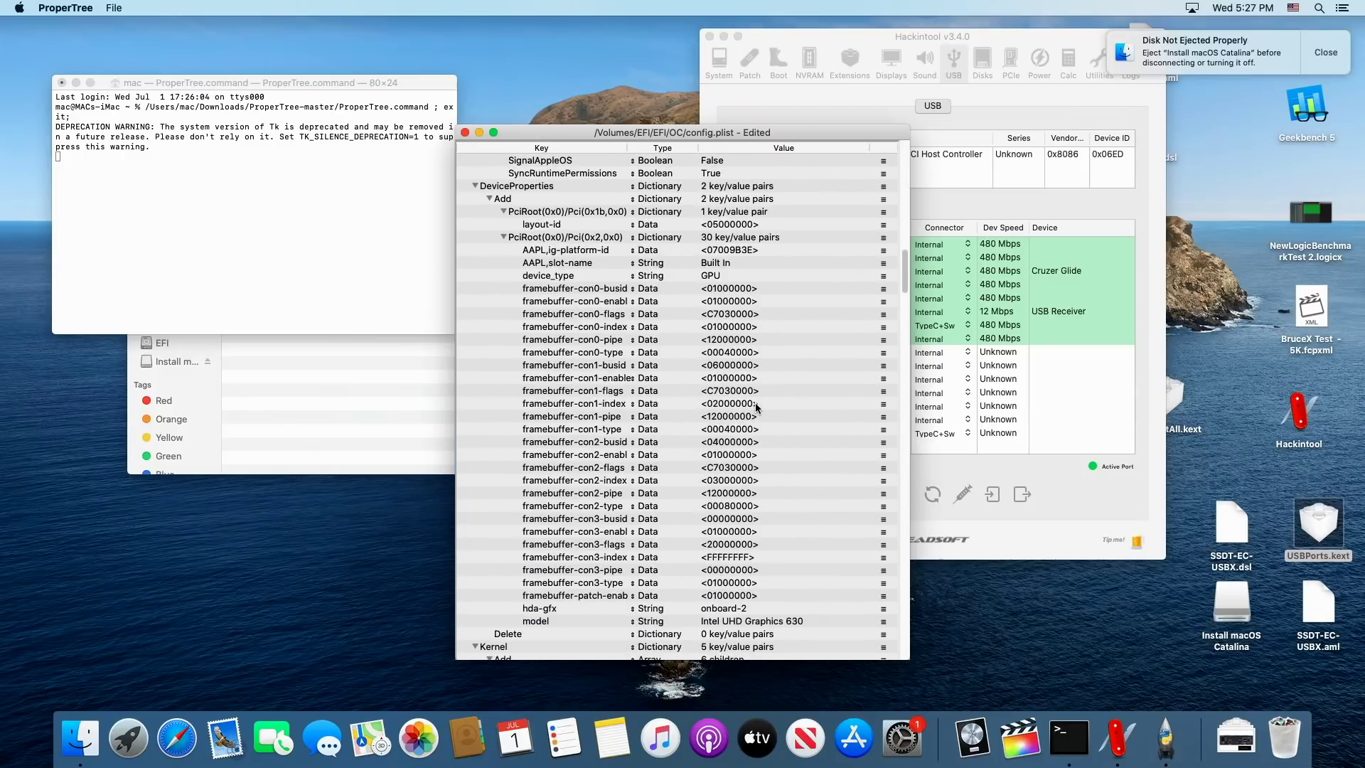
scroll(756, 409, "down", 5)
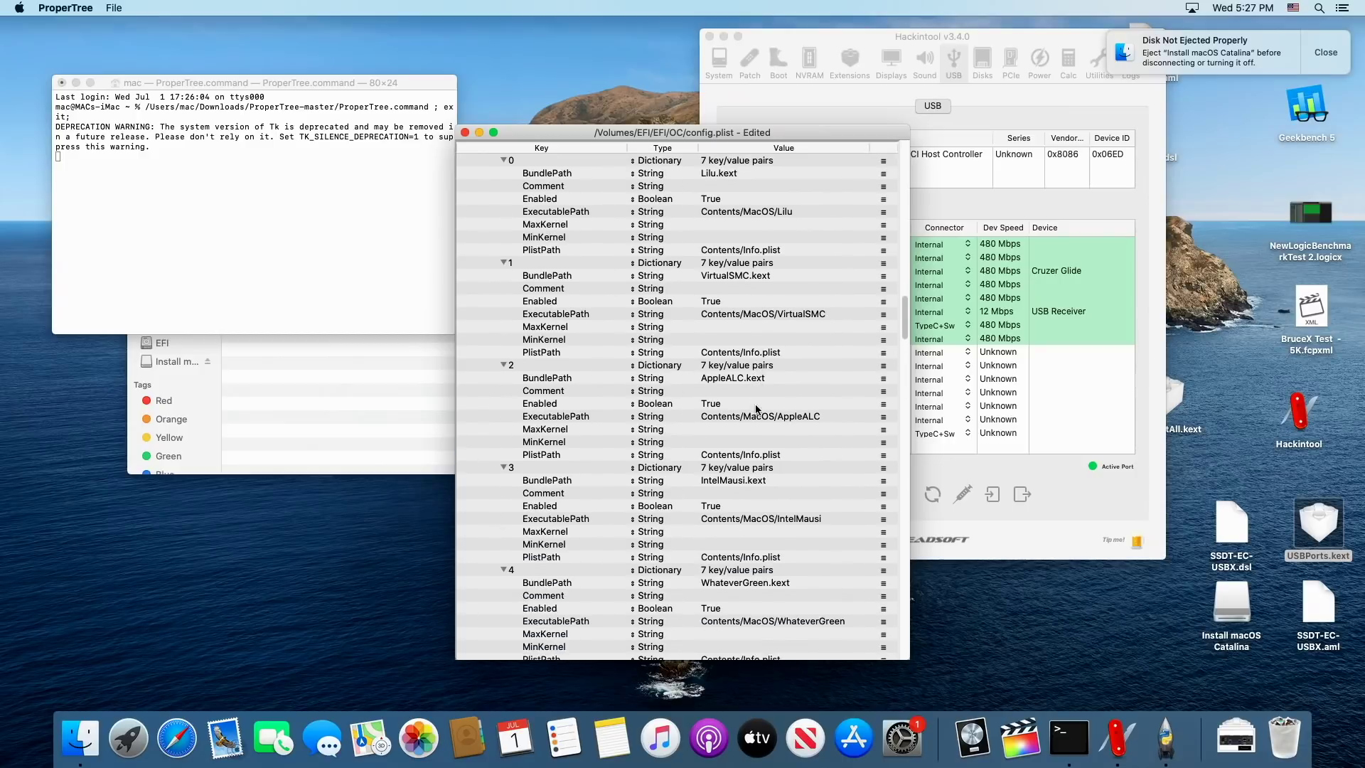
scroll(774, 527, "down", 6)
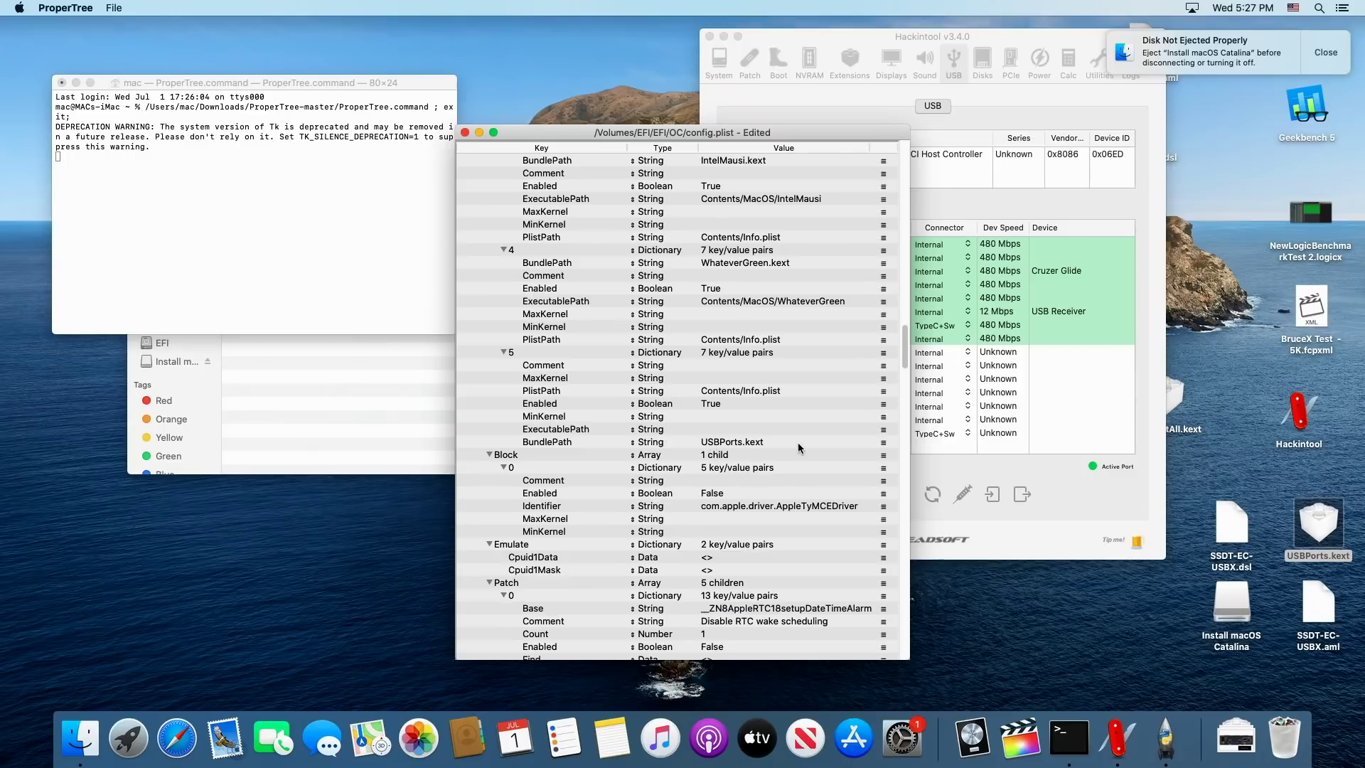
Step: Set XhciPortLimit to False in the Kernel Quirks and save config.plist
scroll(771, 451, "down", 10)
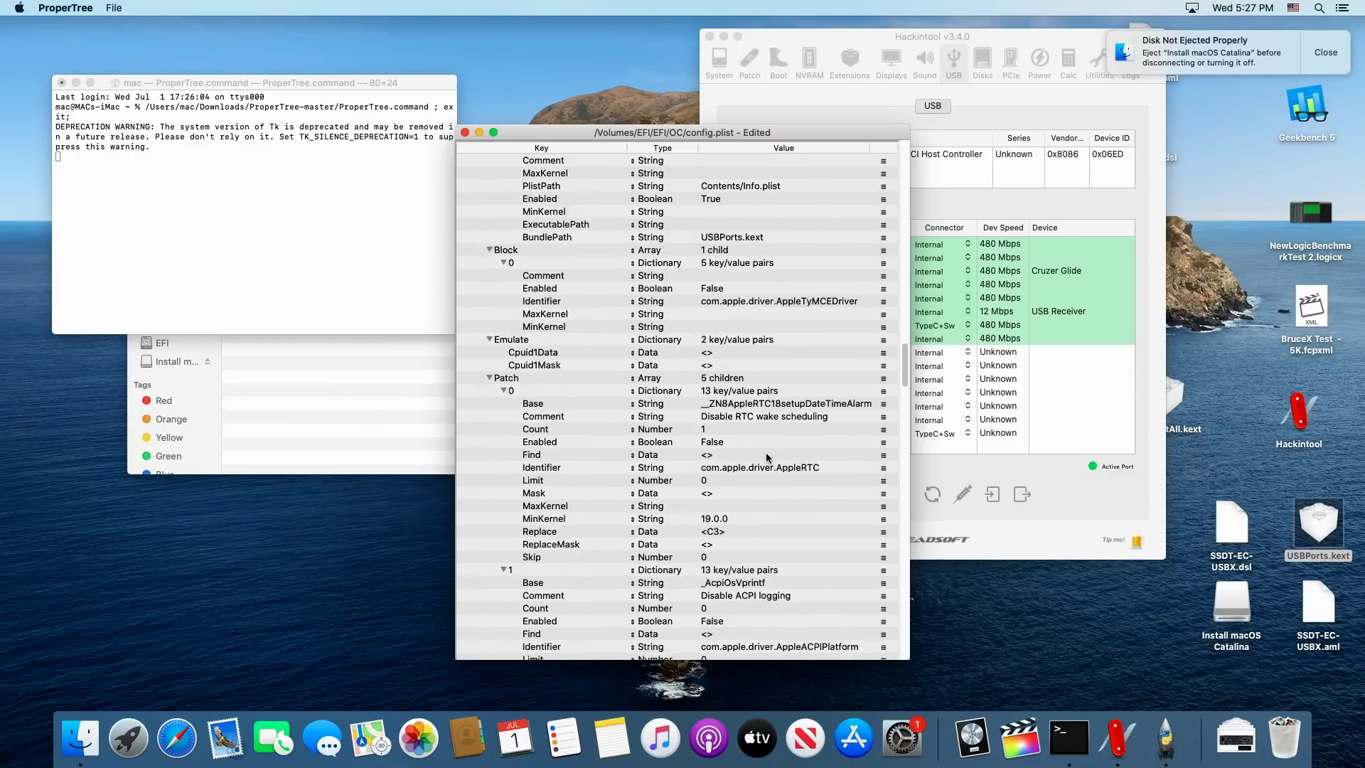
scroll(766, 456, "down", 10)
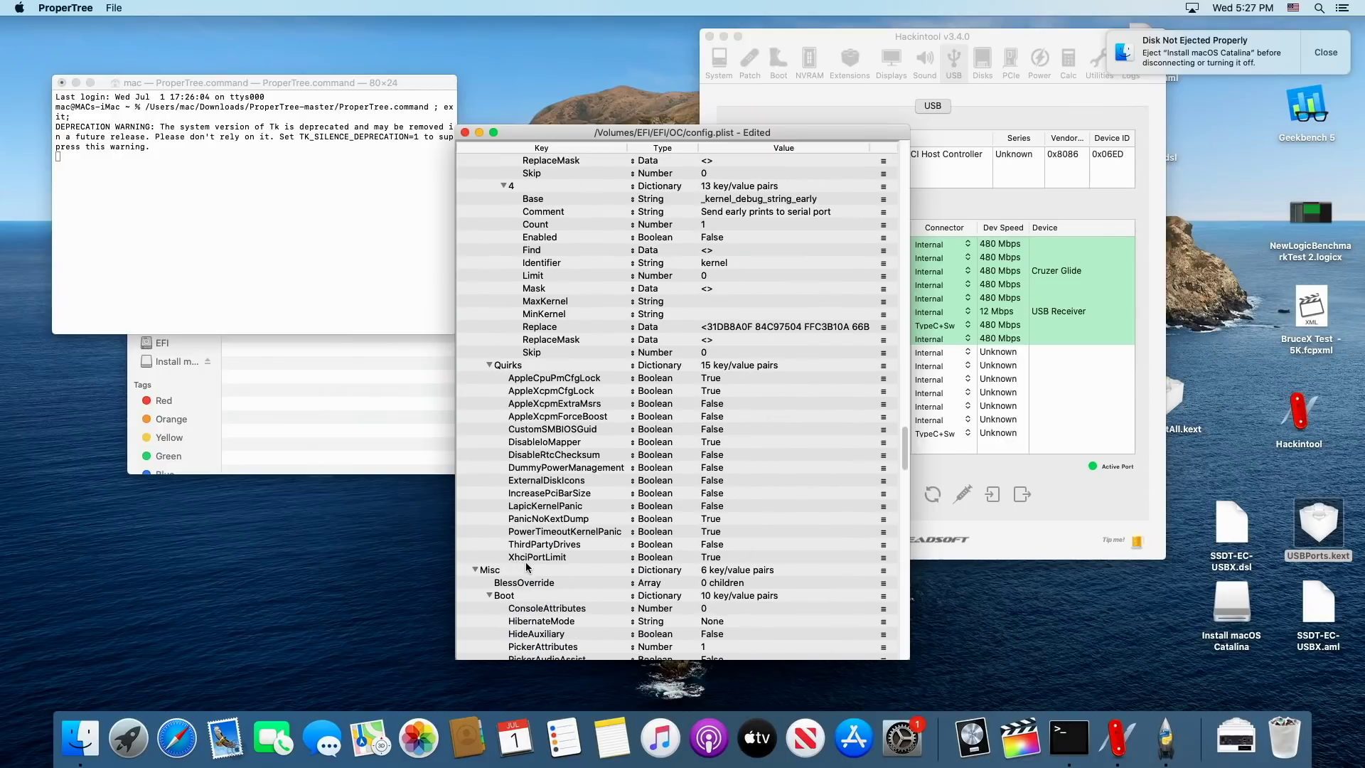
double_click(714, 559)
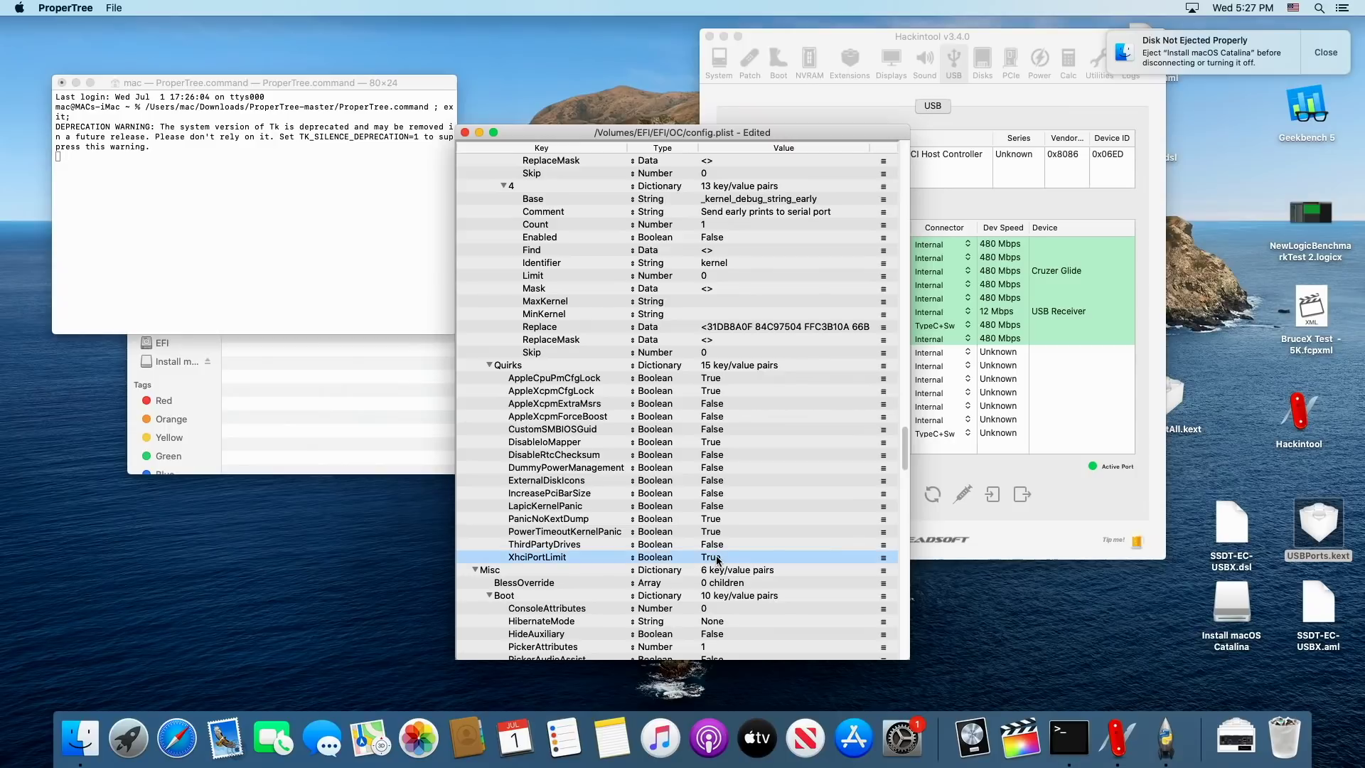
left_click(718, 570)
left_click(114, 9)
left_click(134, 53)
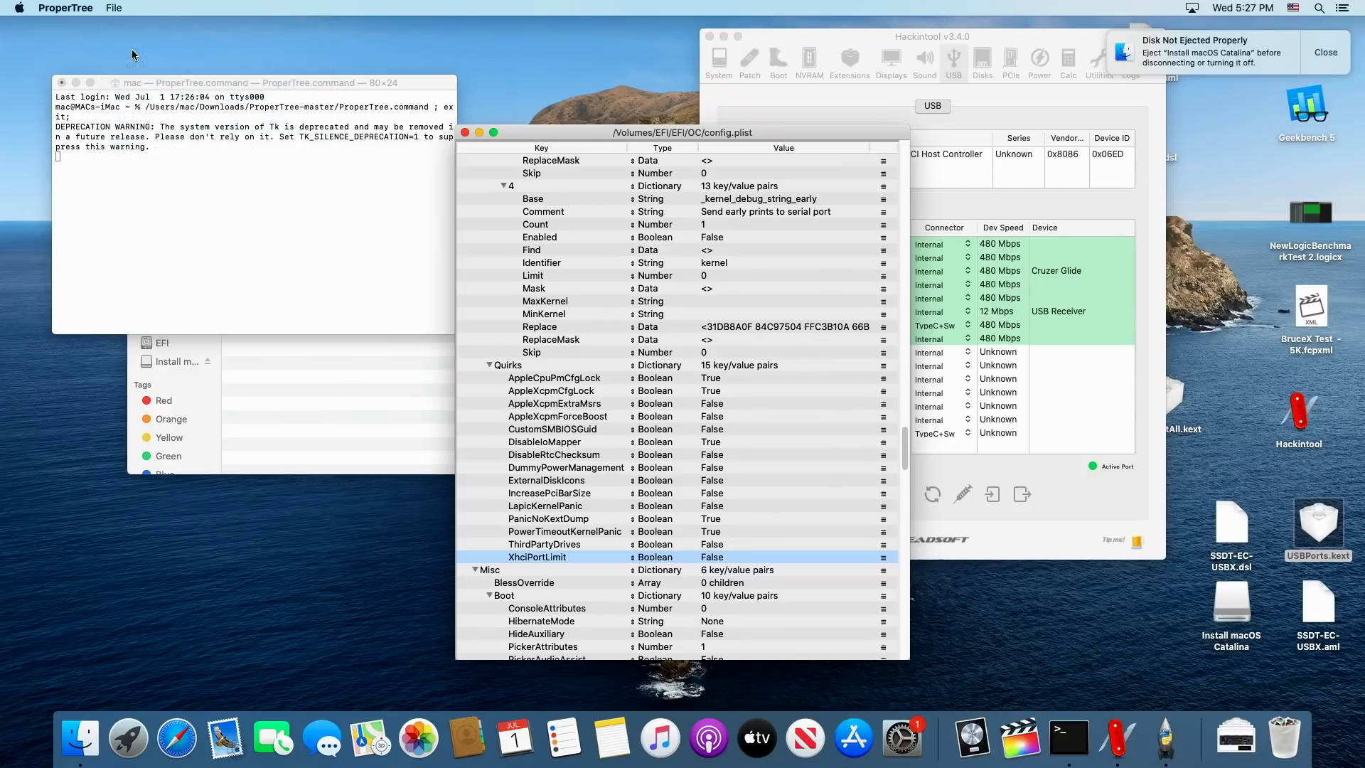
Step: Close the config.plist and Terminal windows and restart the computer
left_click(465, 133)
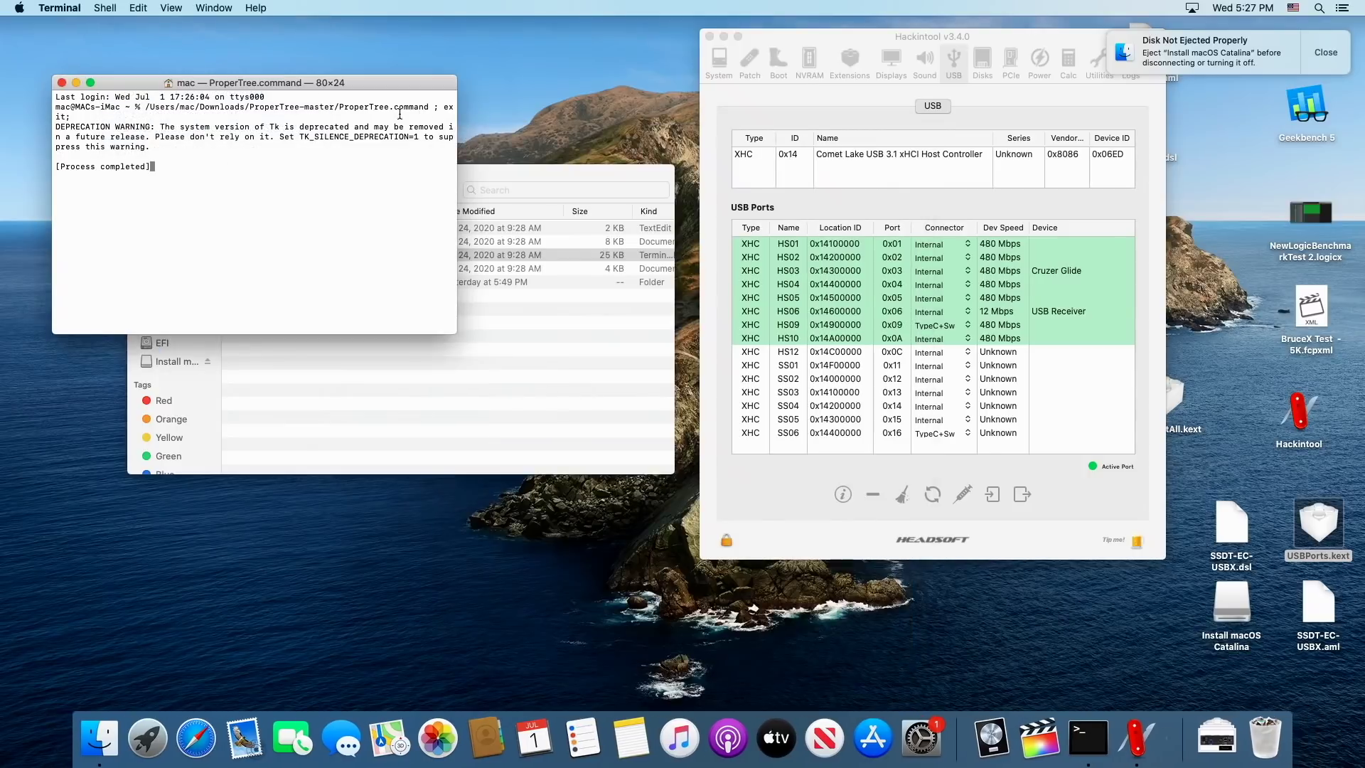
left_click(62, 83)
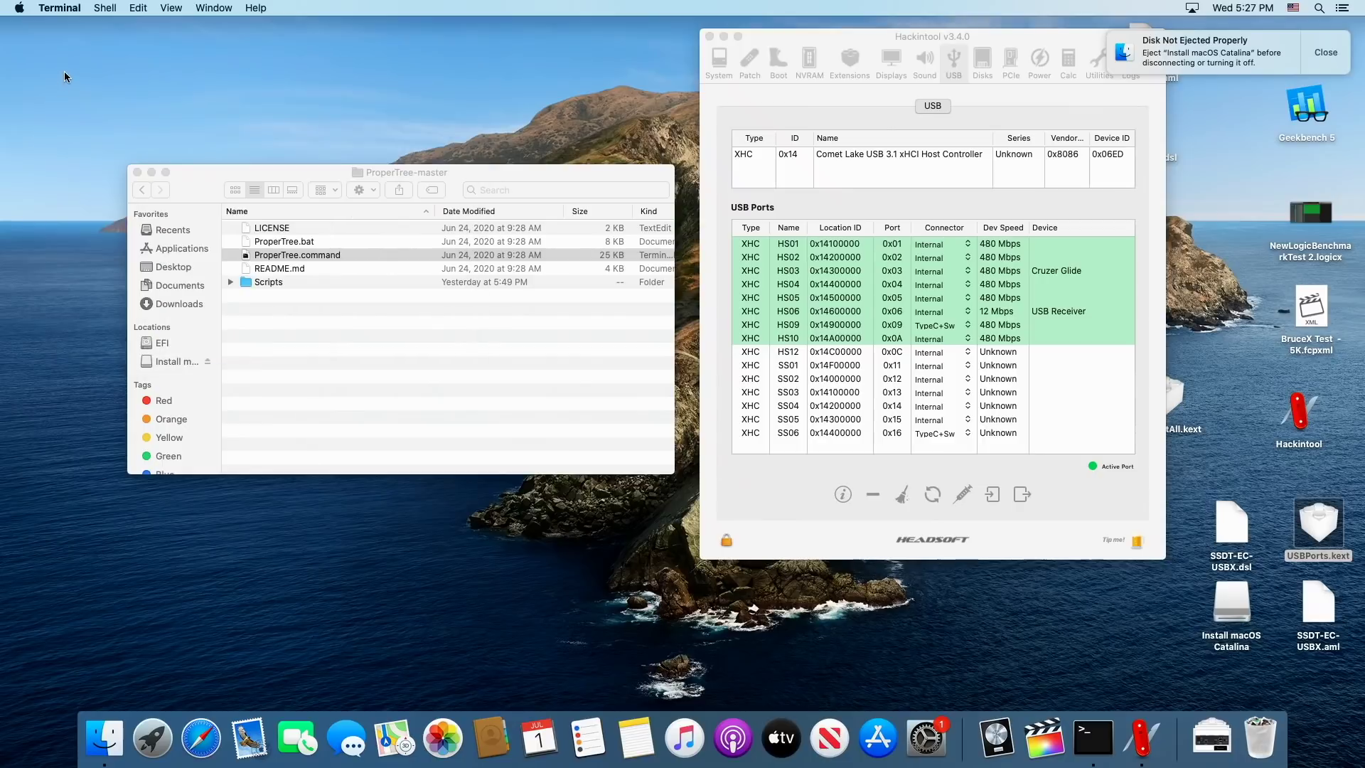
left_click(19, 8)
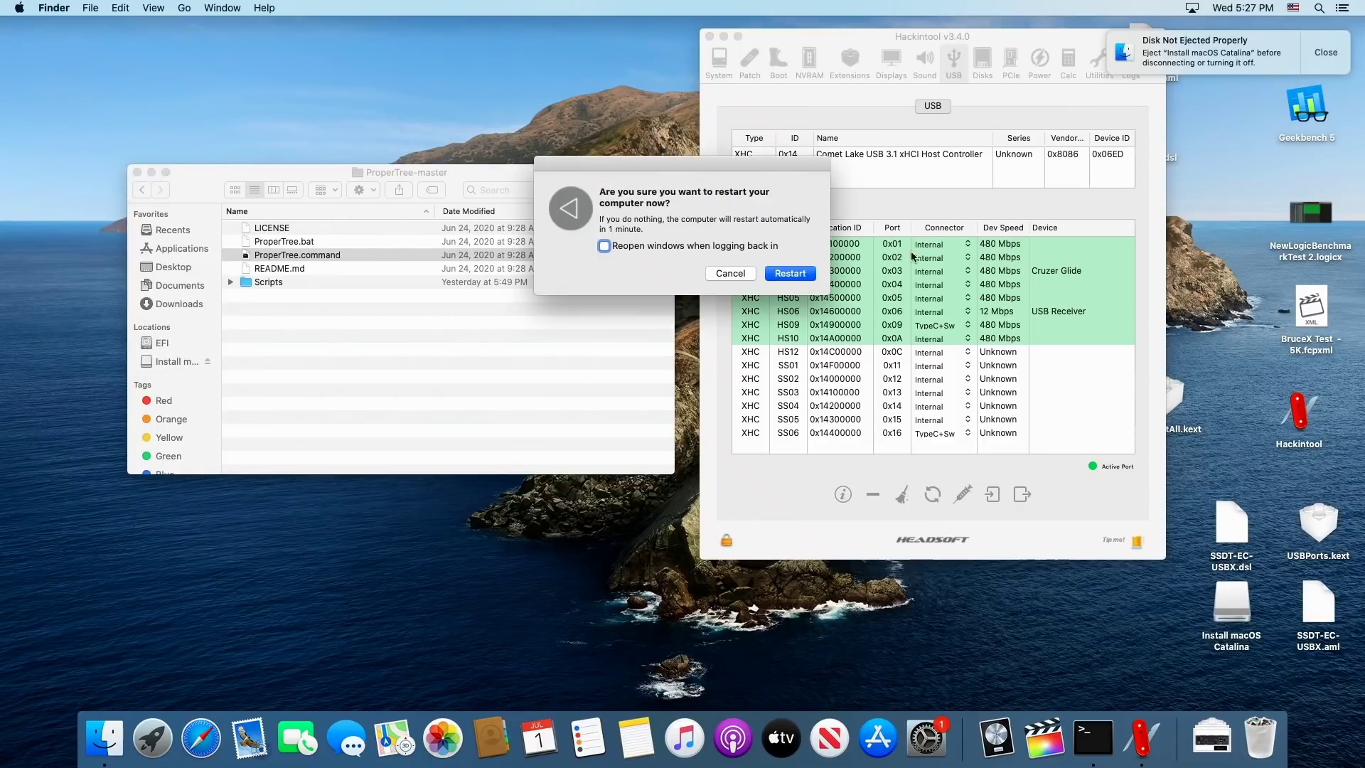
left_click(799, 277)
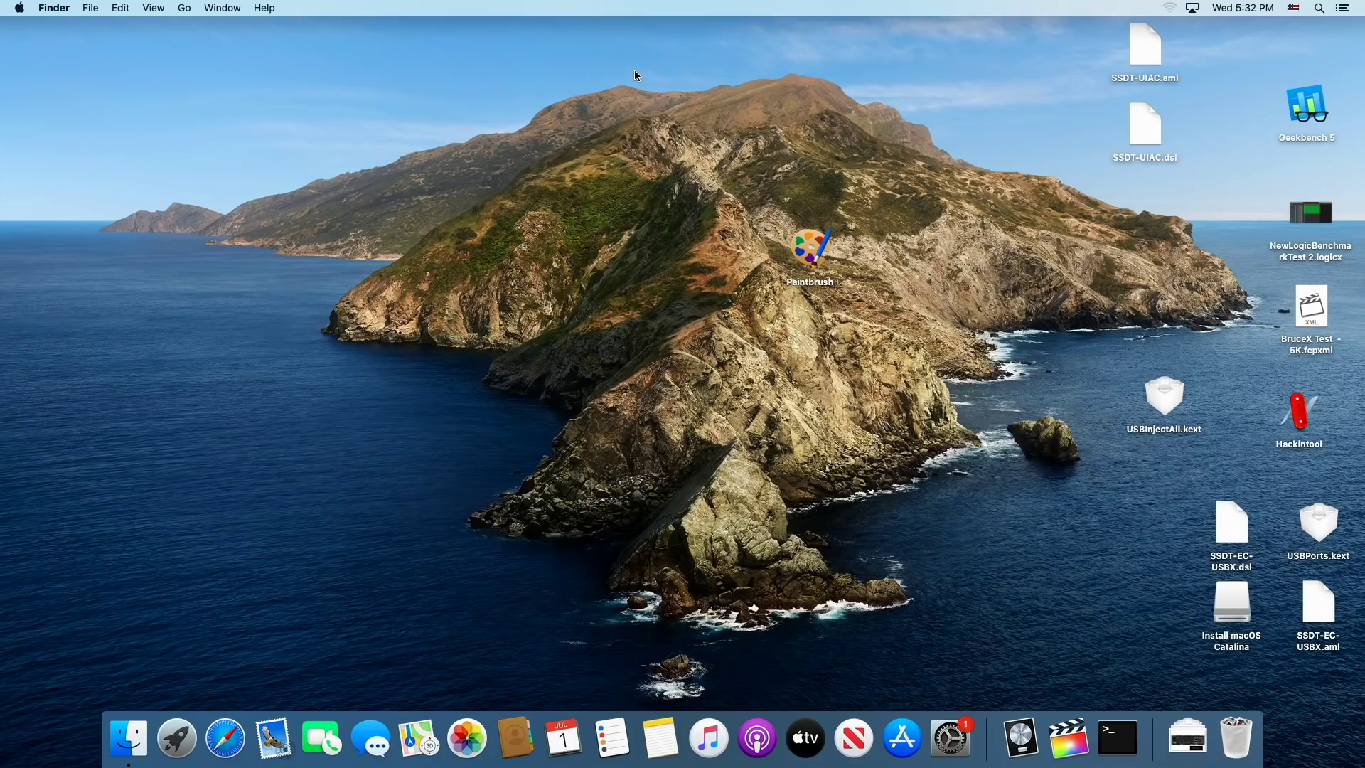
Step: Show Bluetooth in the menu bar from the Bluetooth preferences and try to connect the listed device
left_click(944, 745)
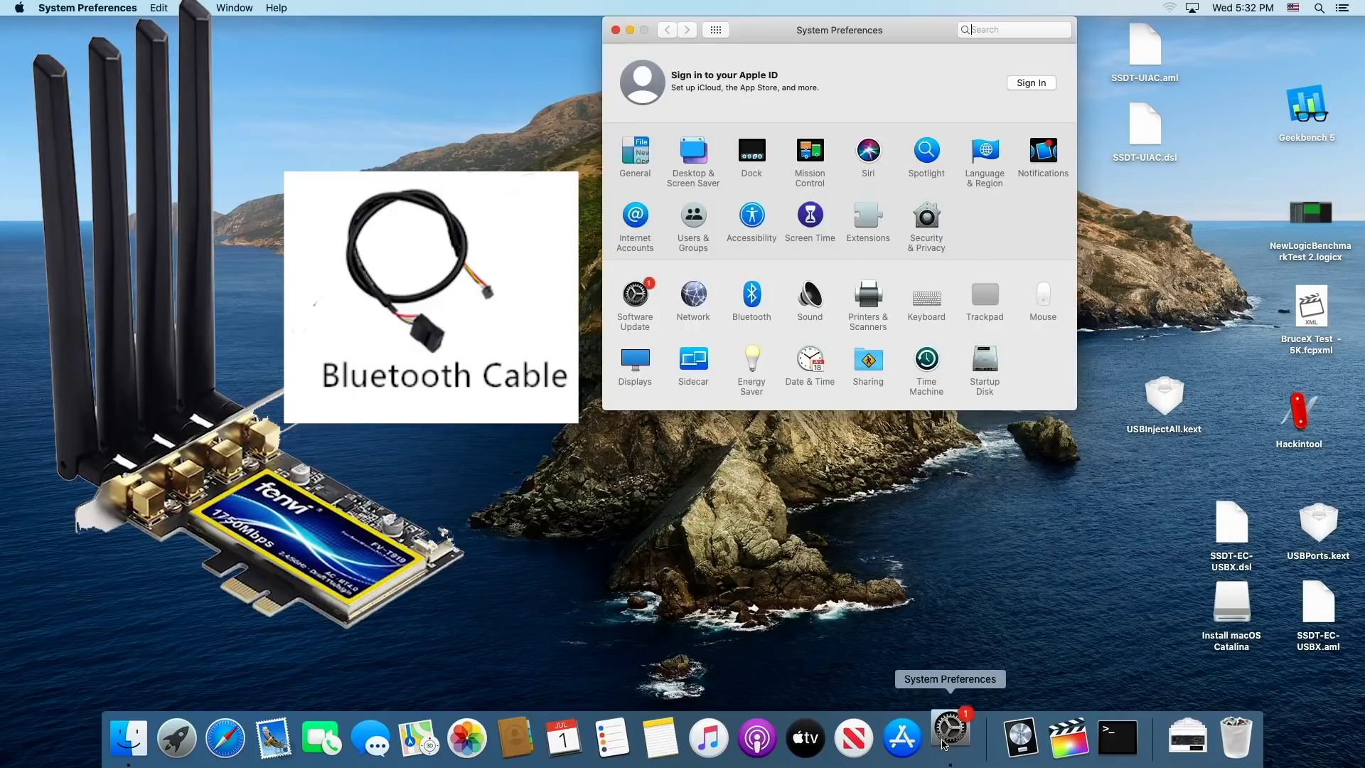
left_click(754, 318)
left_click_drag(906, 44, 663, 108)
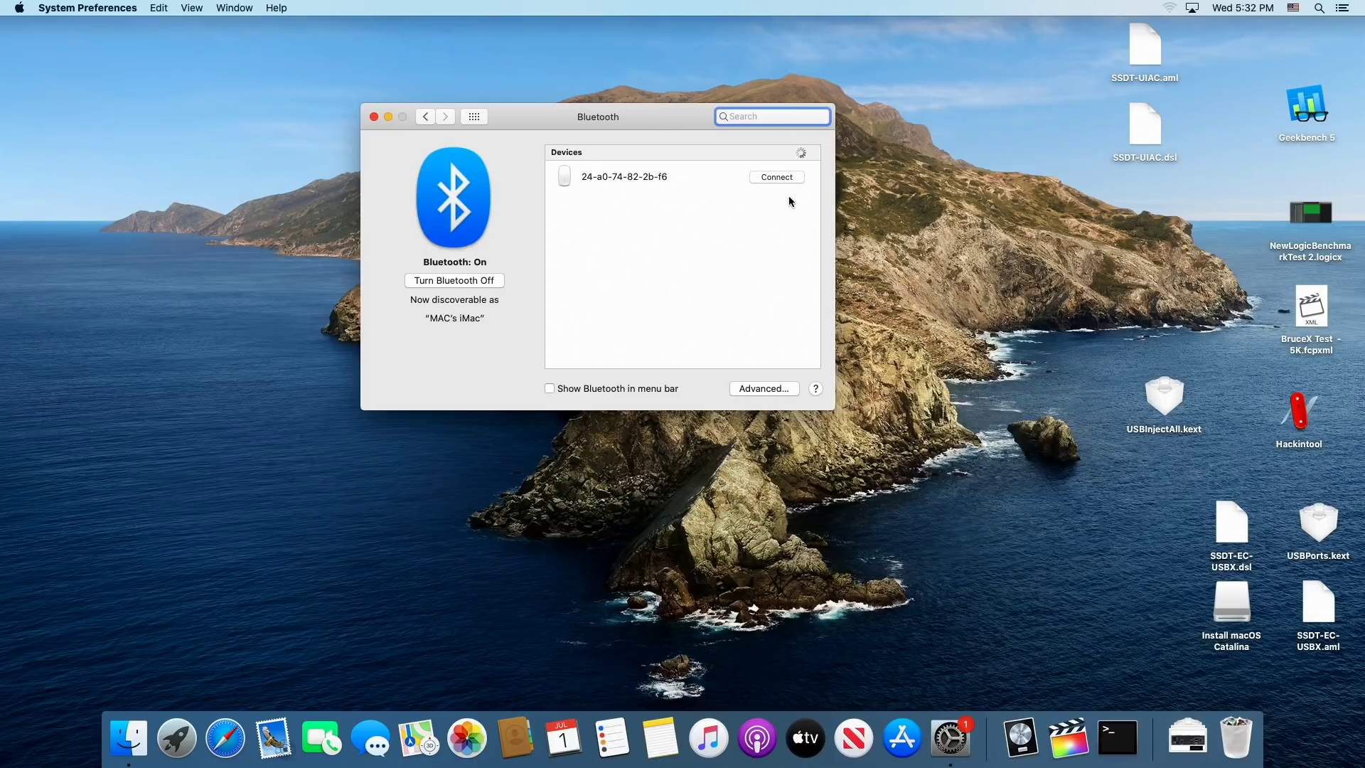
left_click(599, 389)
left_click(782, 180)
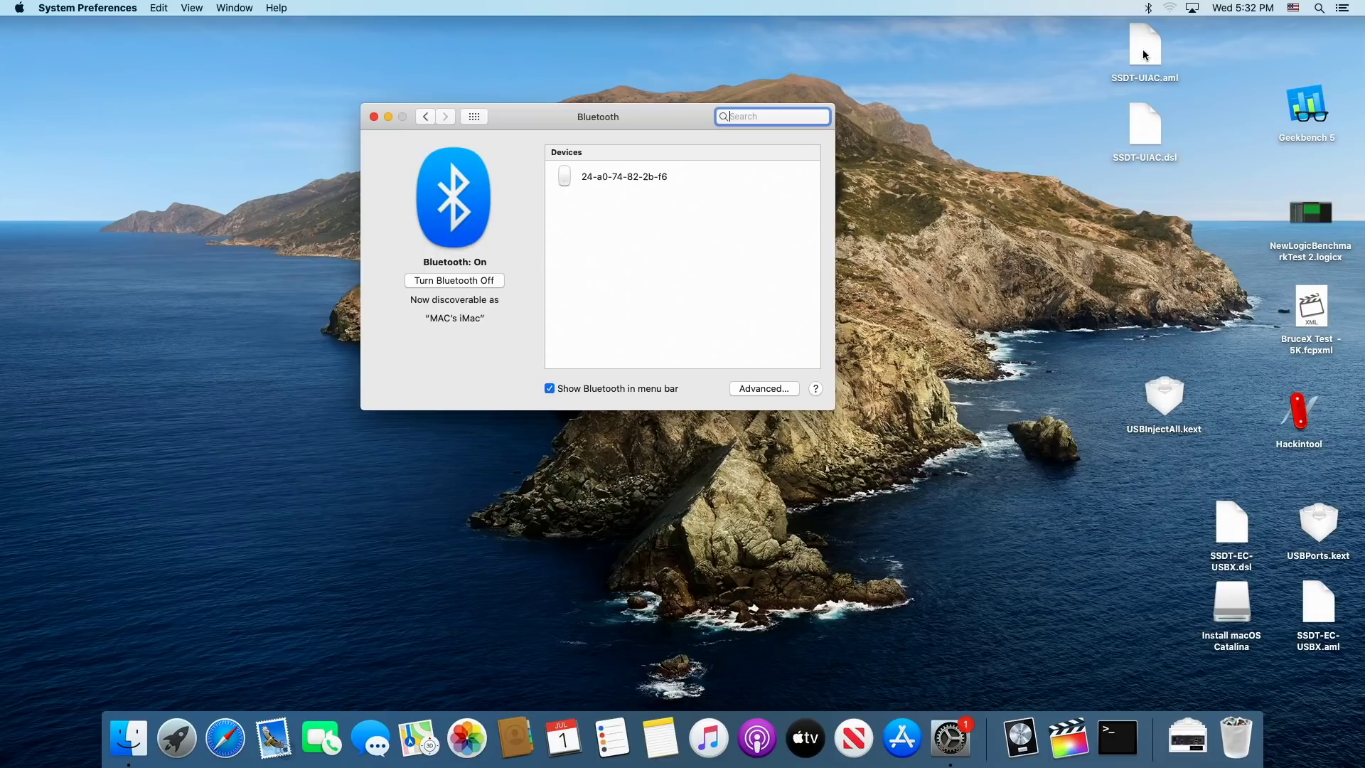
Step: Check the available Wi-Fi networks and close the Bluetooth preferences window
left_click(1168, 8)
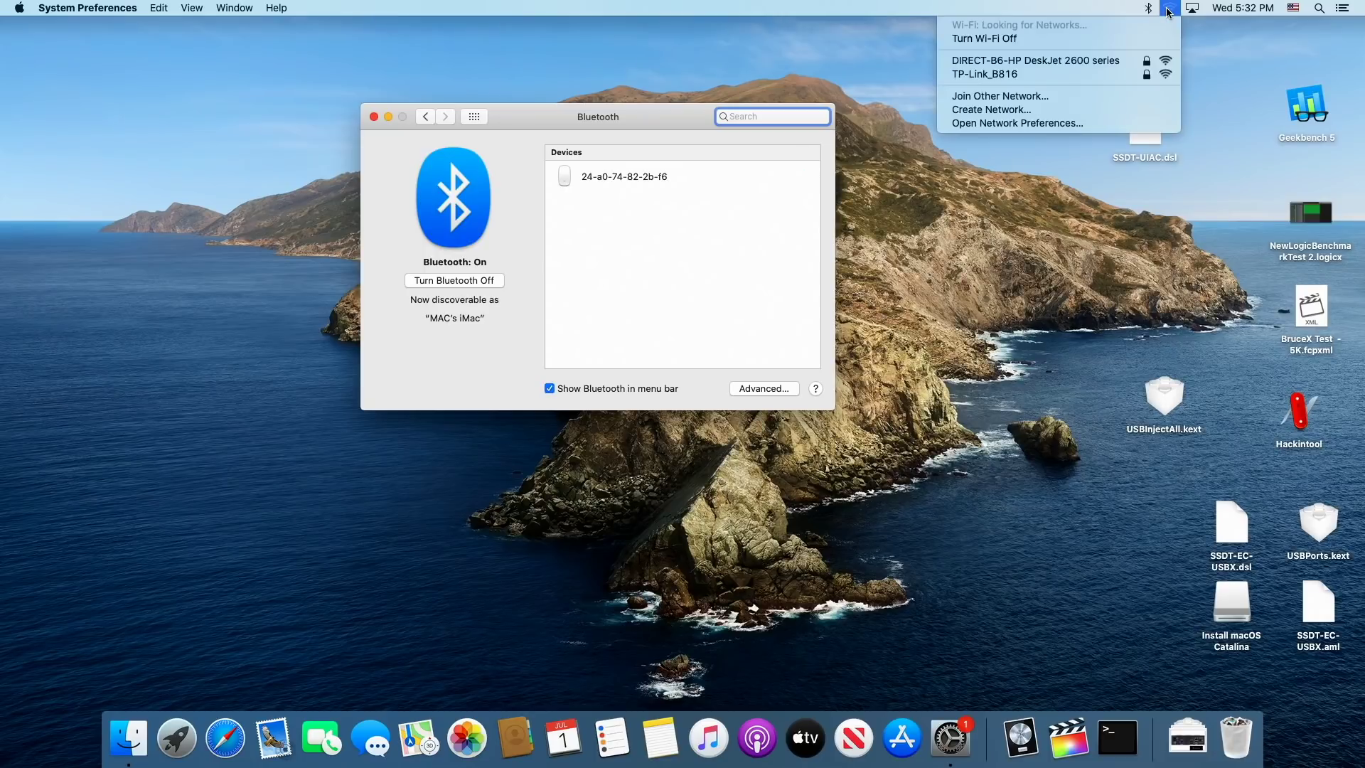
left_click(853, 40)
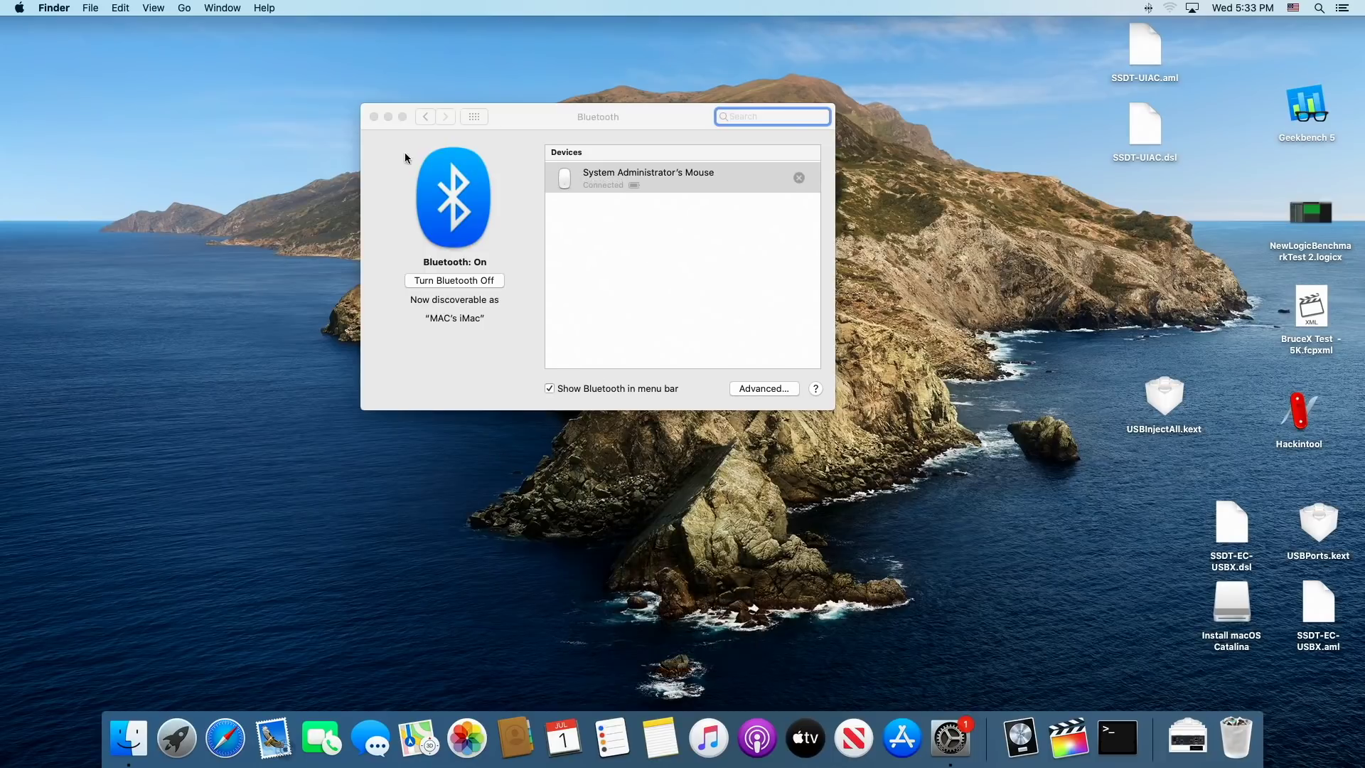
left_click(374, 117)
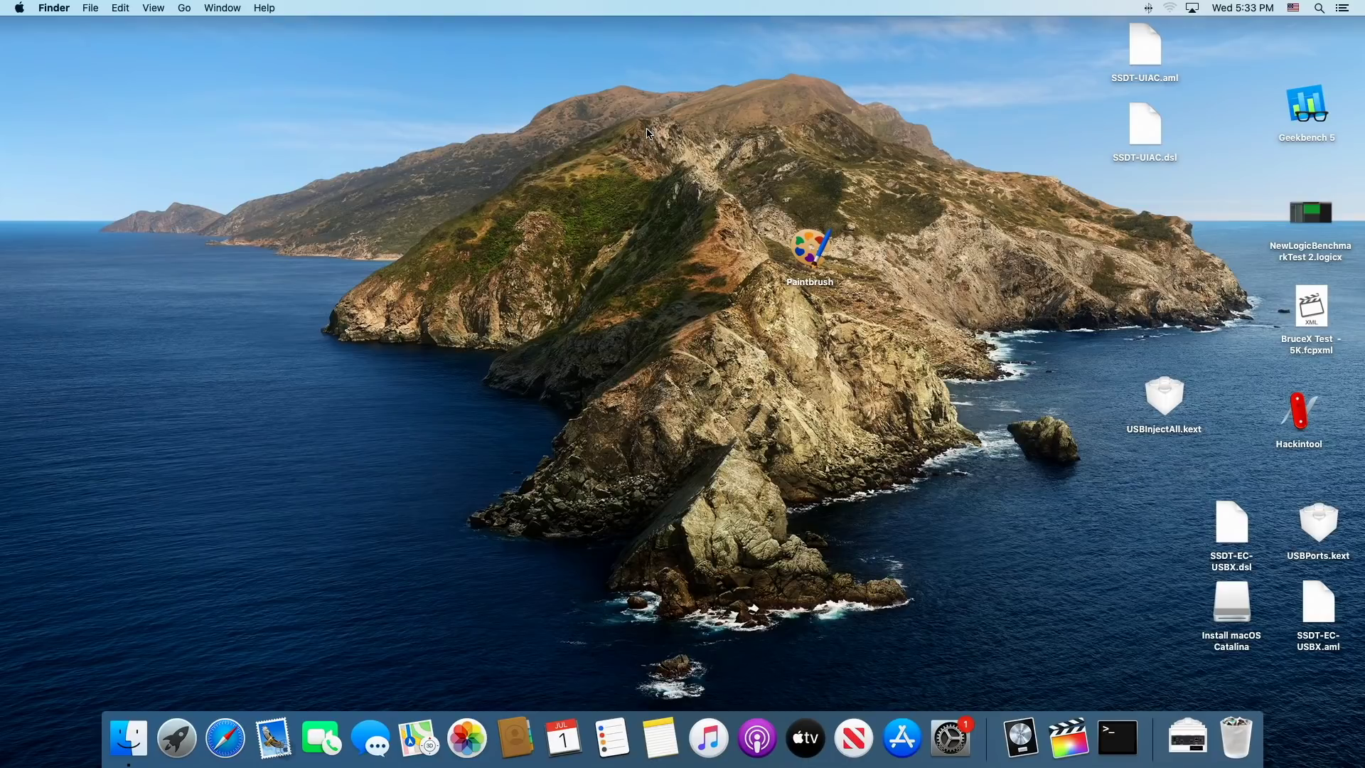
Step: Launch Paintbrush from the desktop and decline moving it to the Applications folder
left_click(808, 259)
double_click(808, 258)
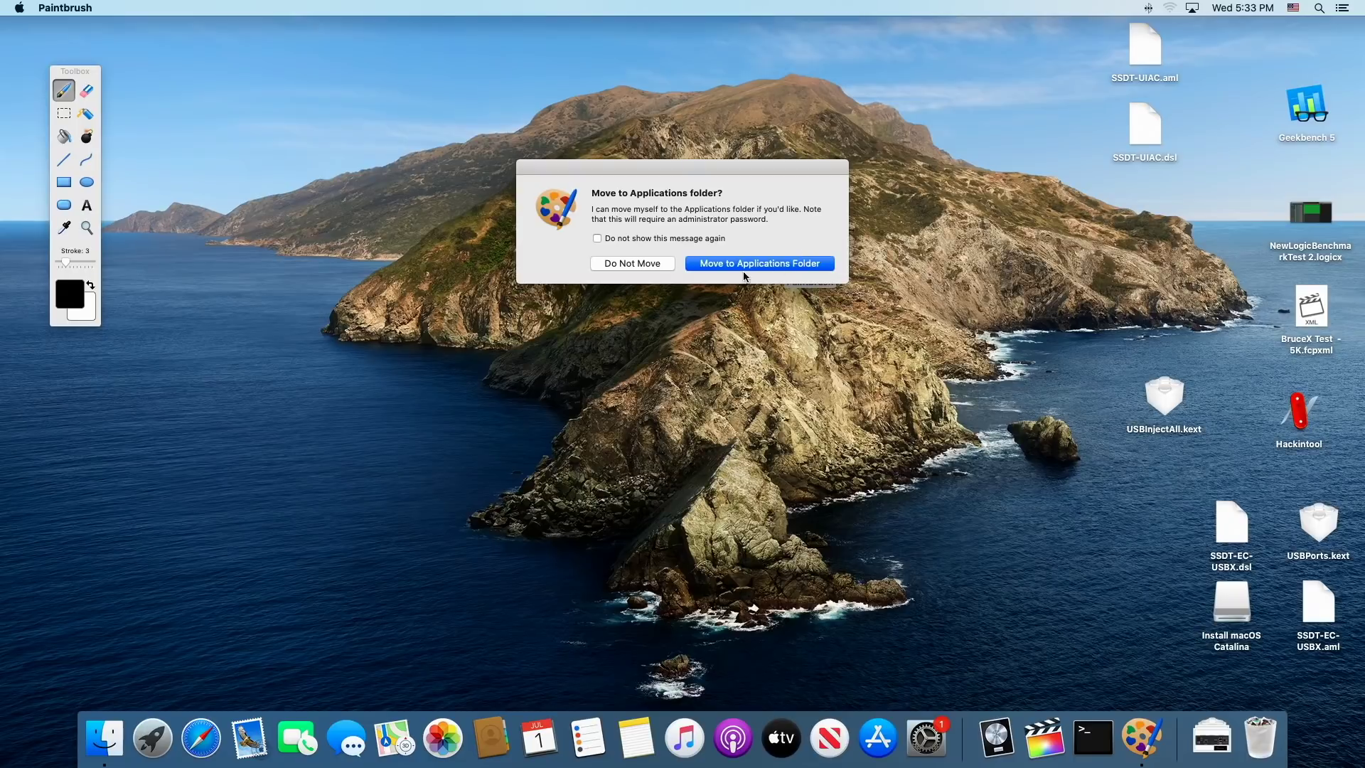
left_click(646, 264)
left_click(630, 291)
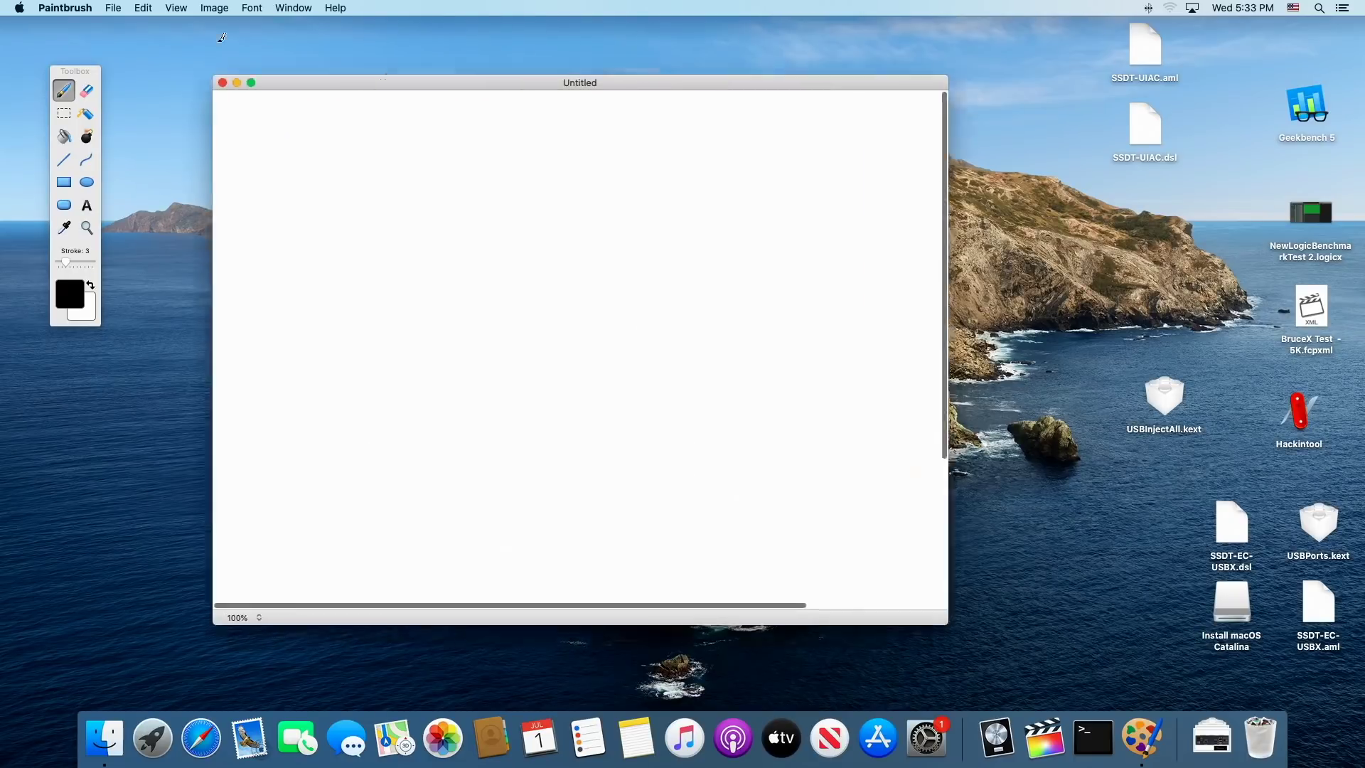
Step: Open the named-ports image from the Downloads folder and reposition its window so the whole port diagram is in clear view
left_click(110, 9)
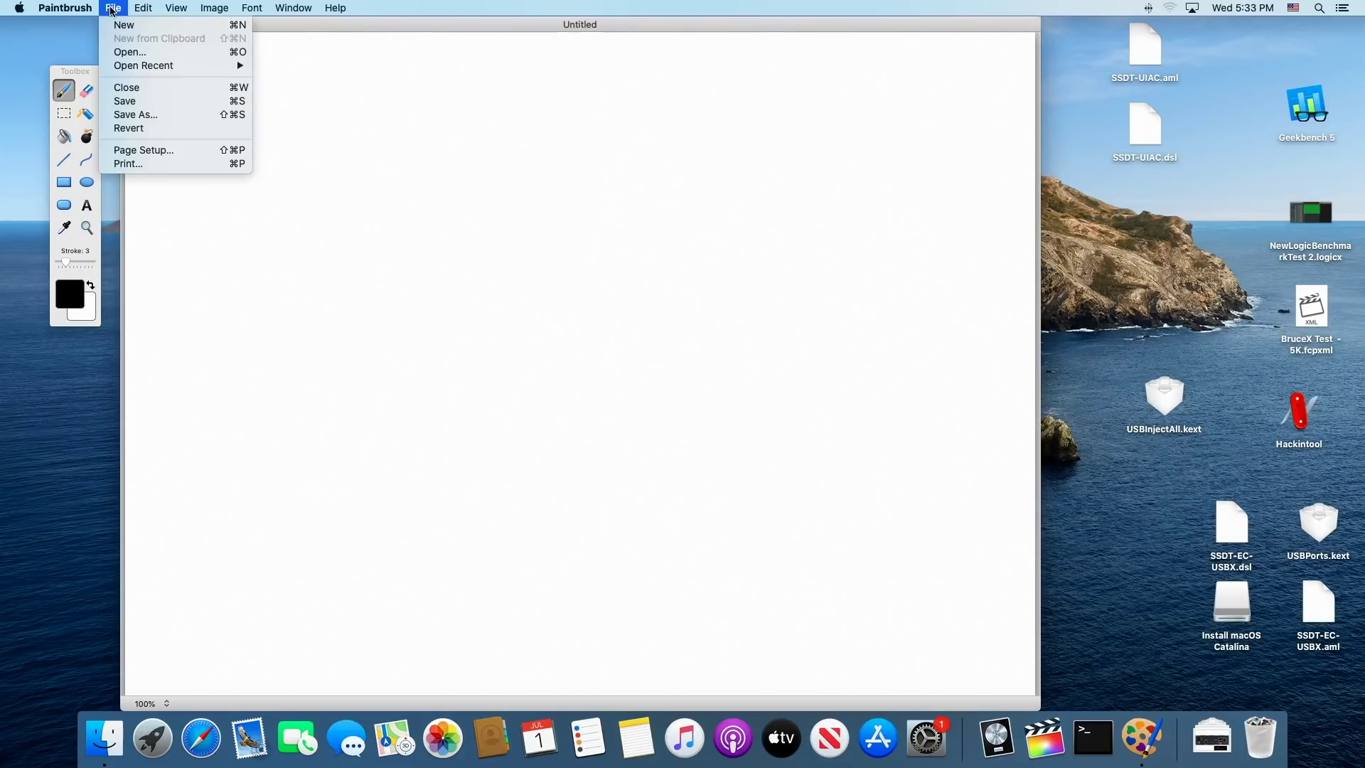
left_click(142, 59)
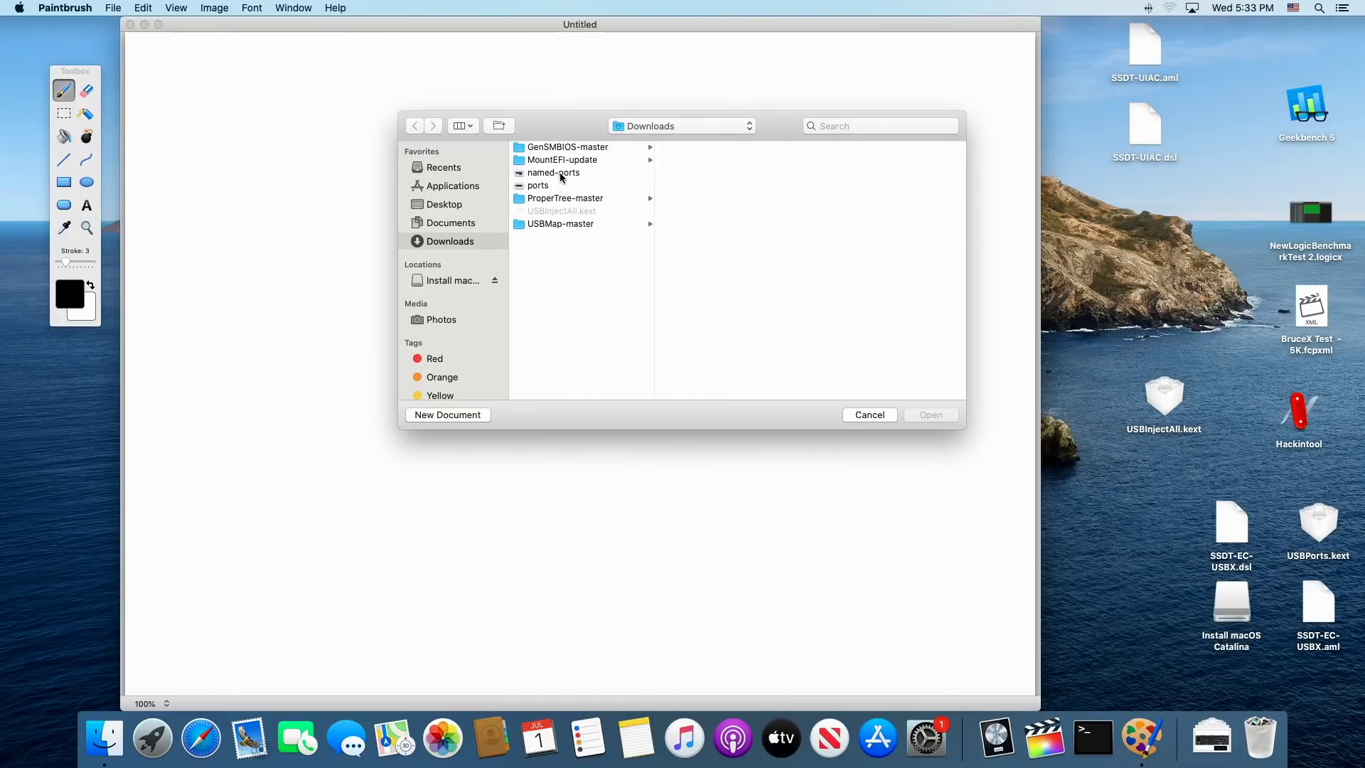
left_click(560, 176)
left_click(937, 416)
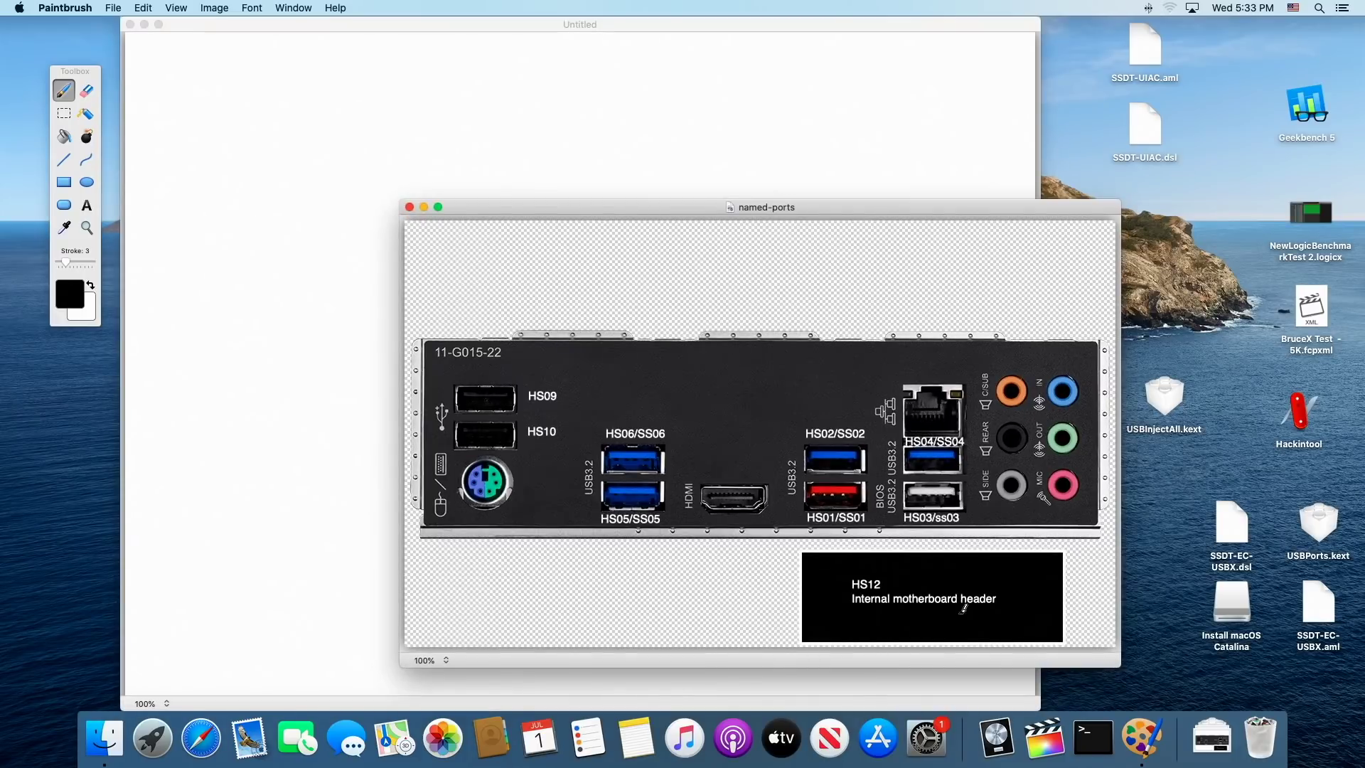
left_click_drag(883, 210, 719, 94)
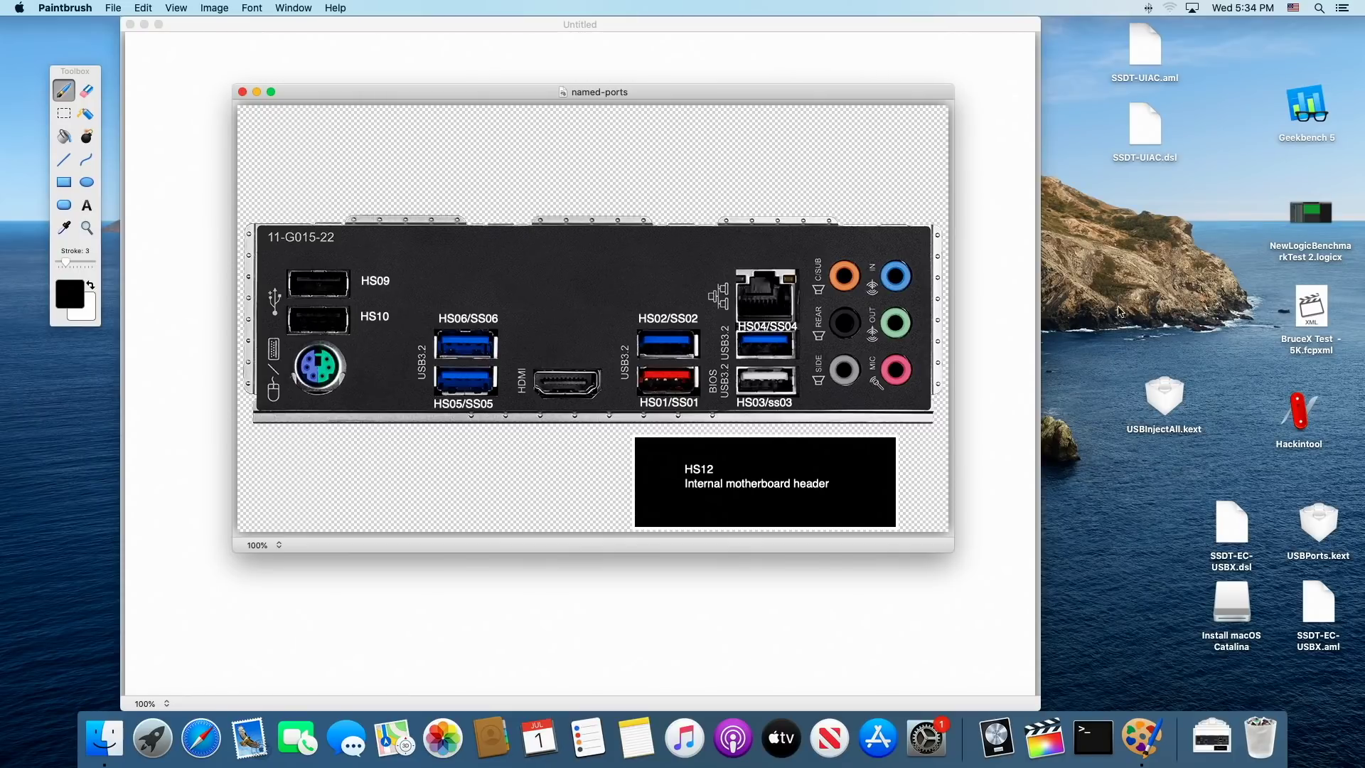
Step: Check the Wi-Fi network list and the Bluetooth status with its connected devices
left_click(1170, 10)
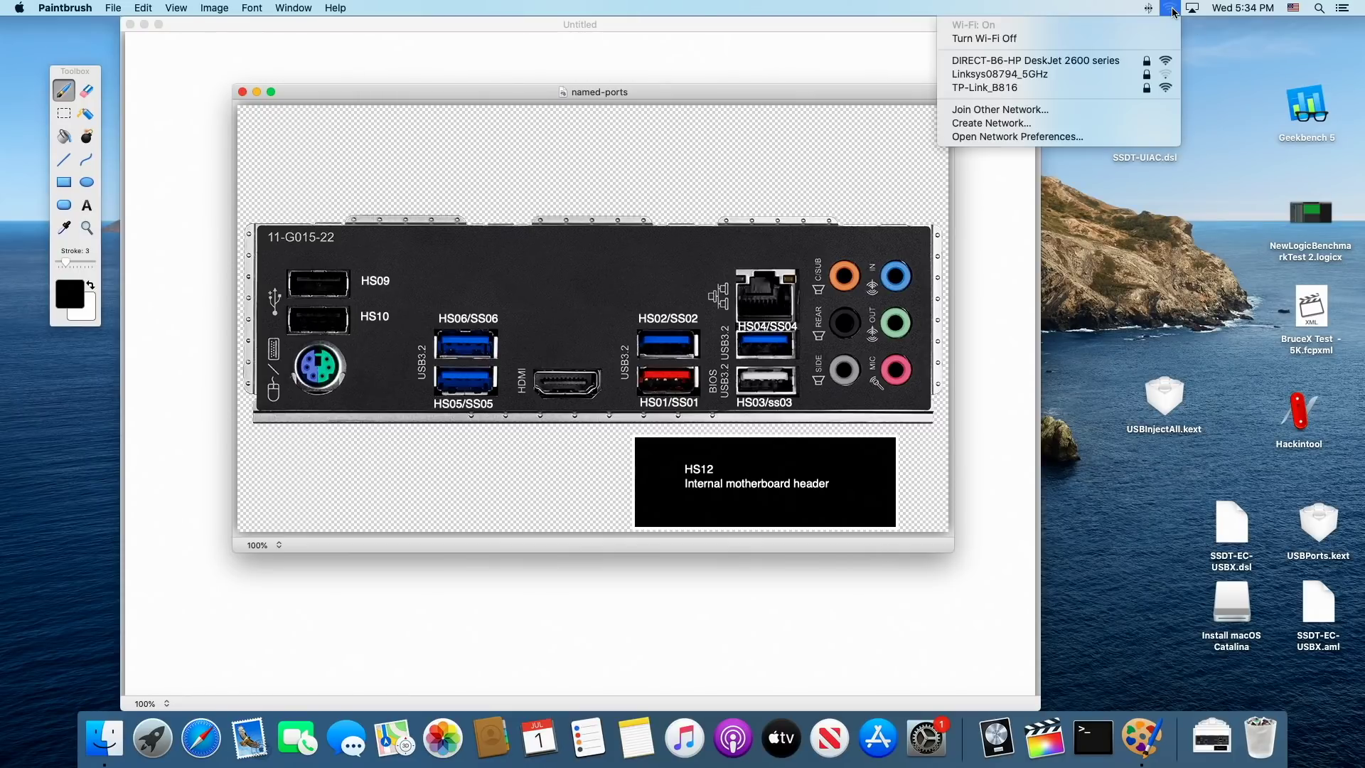
left_click(1205, 36)
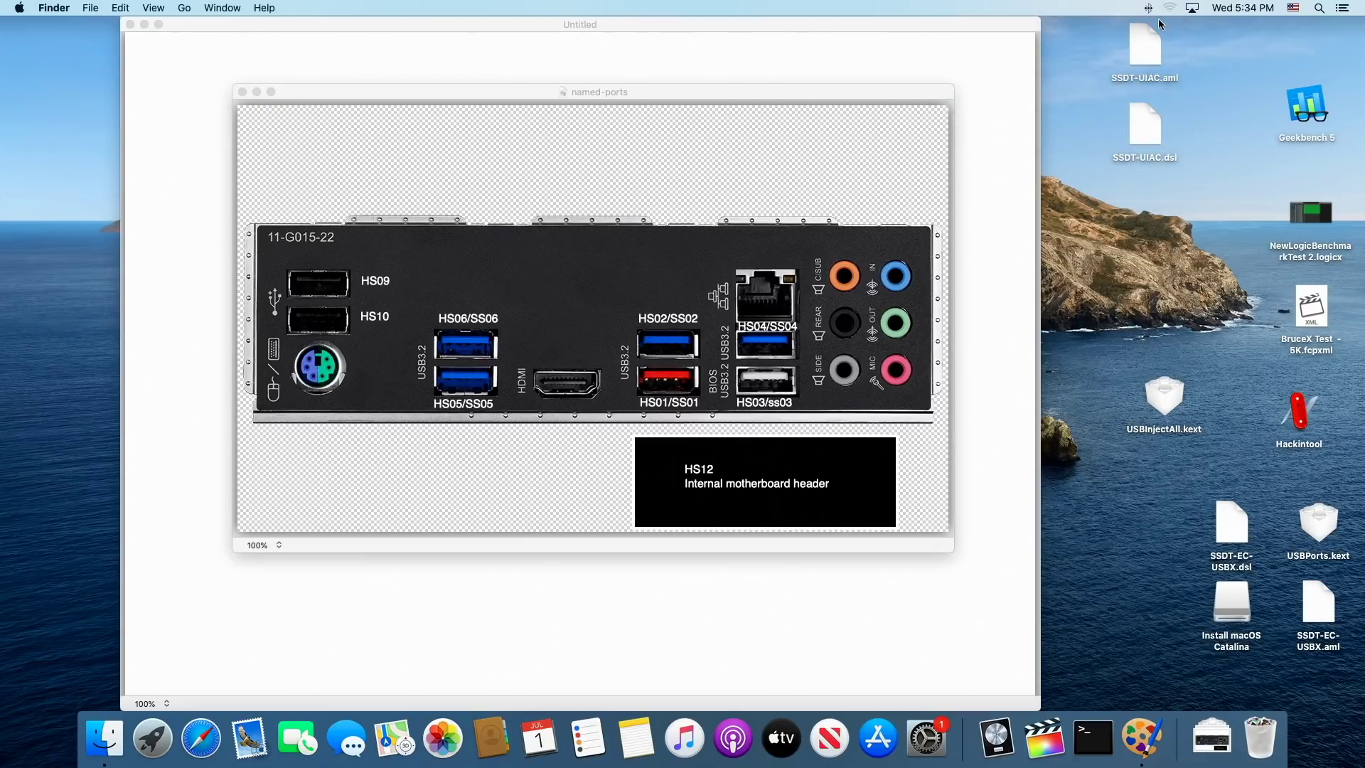
left_click(1151, 9)
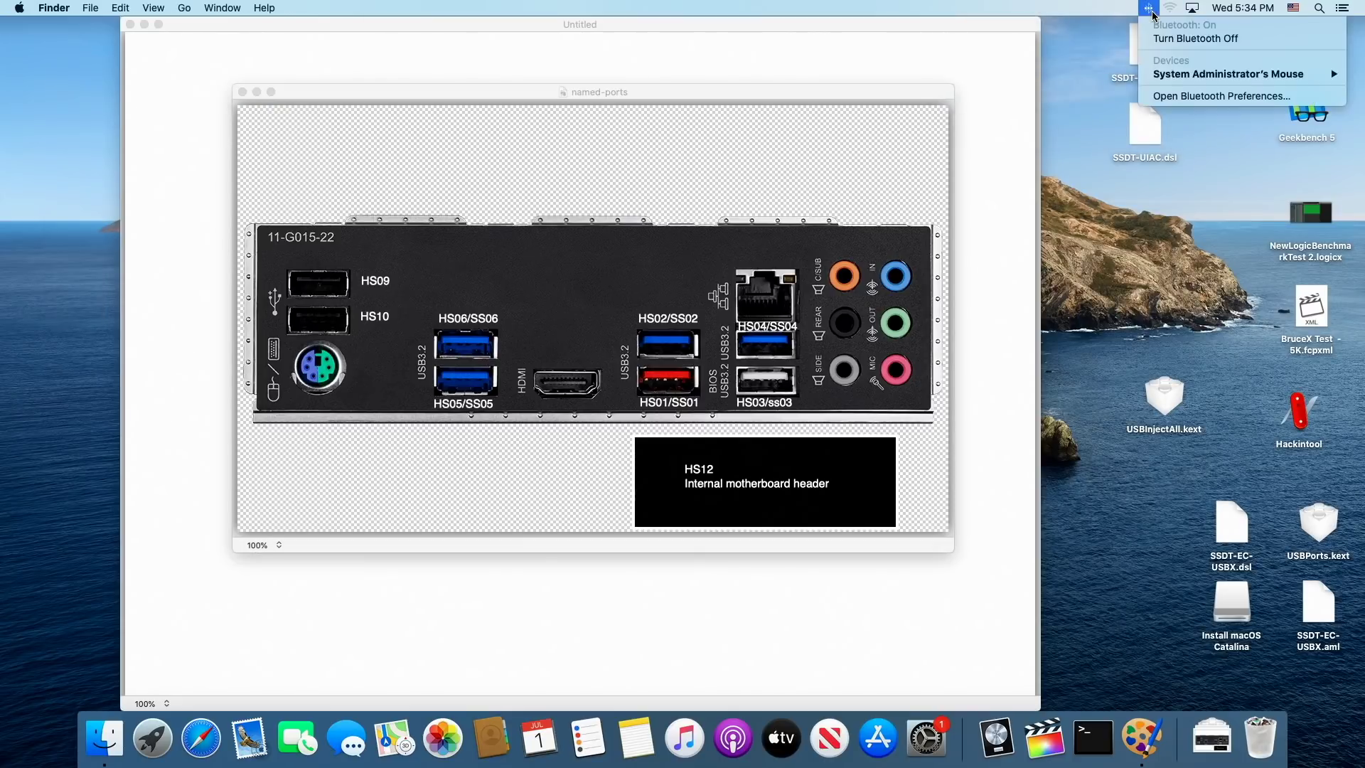
left_click(1205, 122)
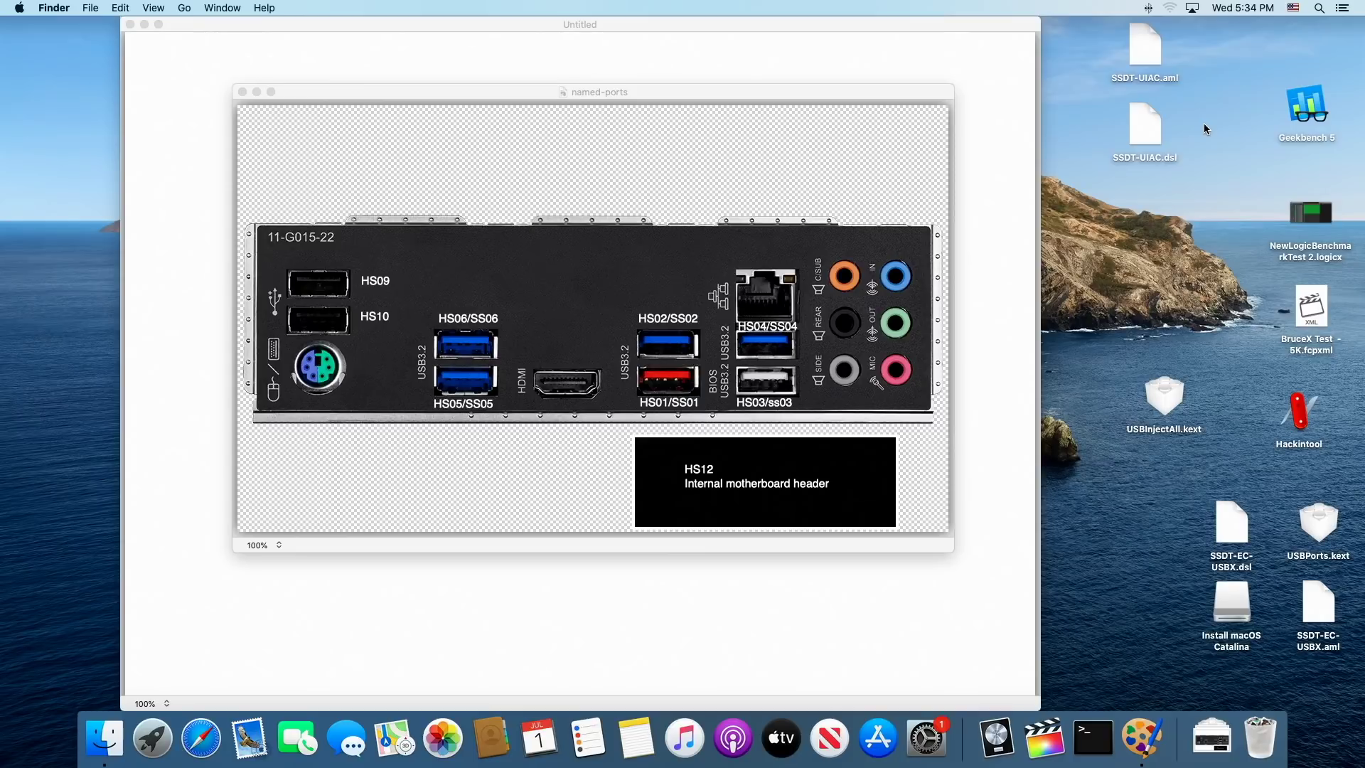